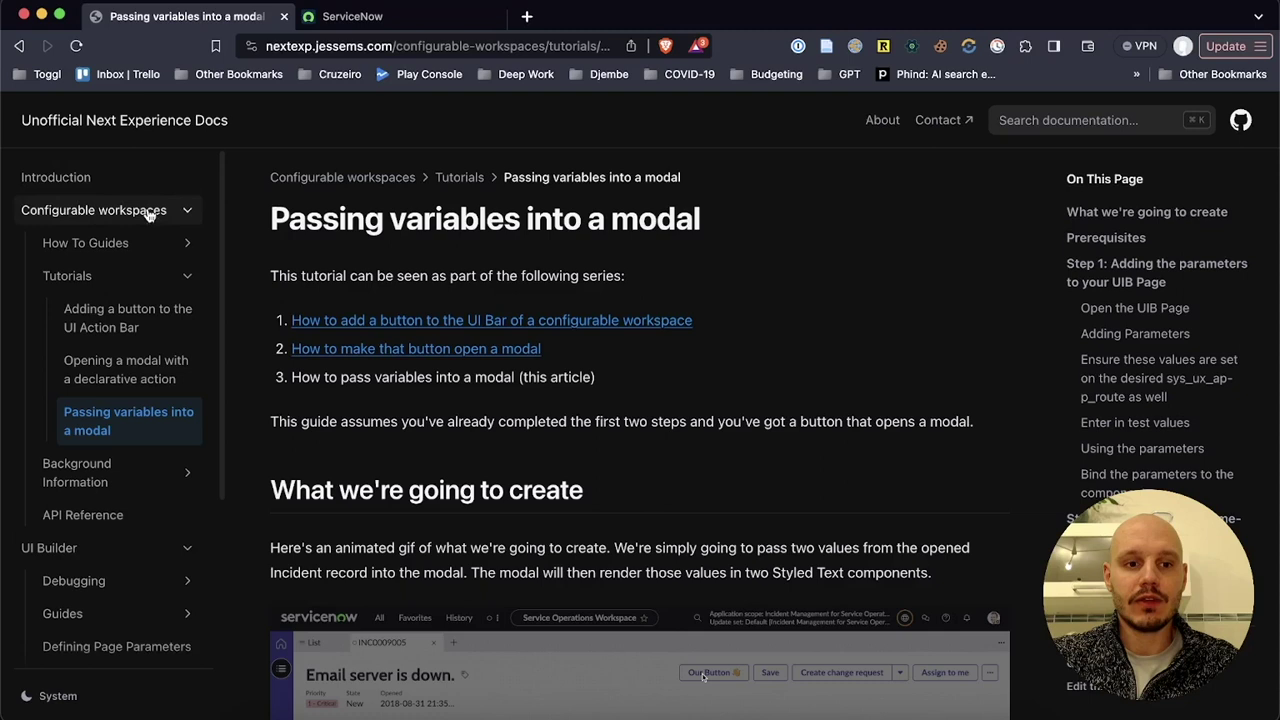
Watch the tutorial's demo animation full size in a separate tab, then keep reading the tutorial.
scroll(148, 215, "down", 1)
scroll(148, 215, "down", 5)
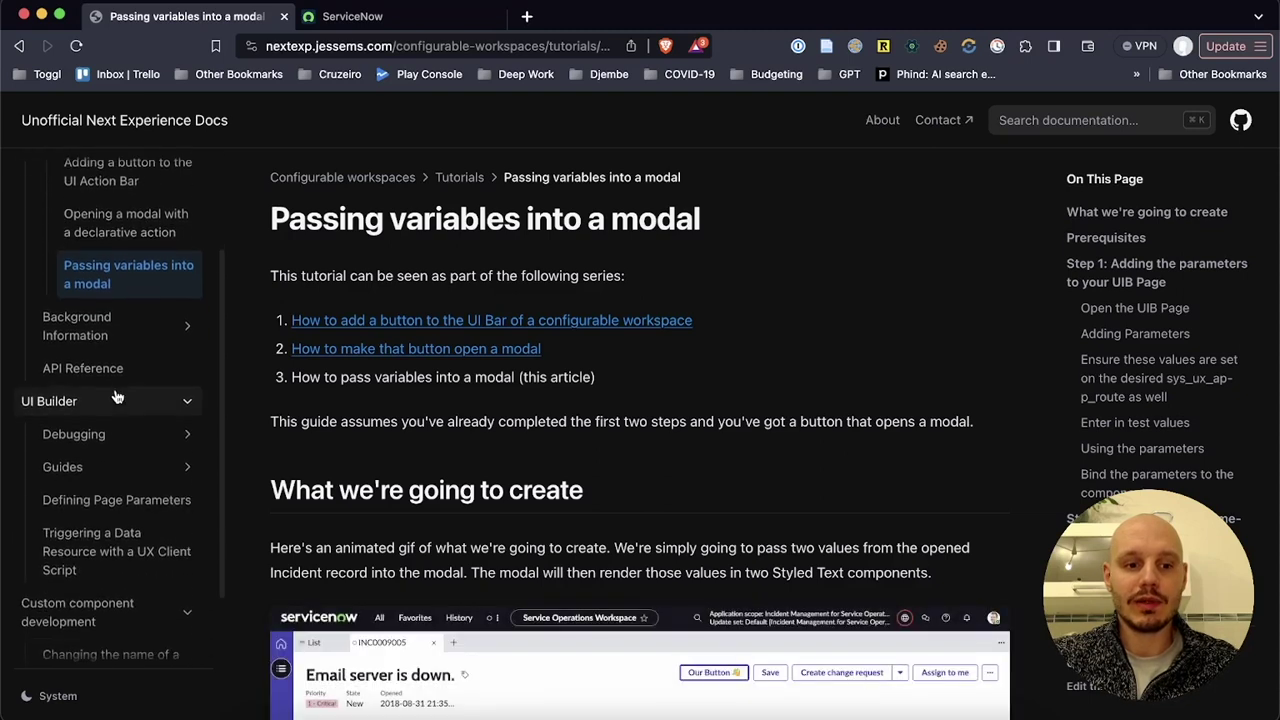
scroll(130, 578, "up", 5)
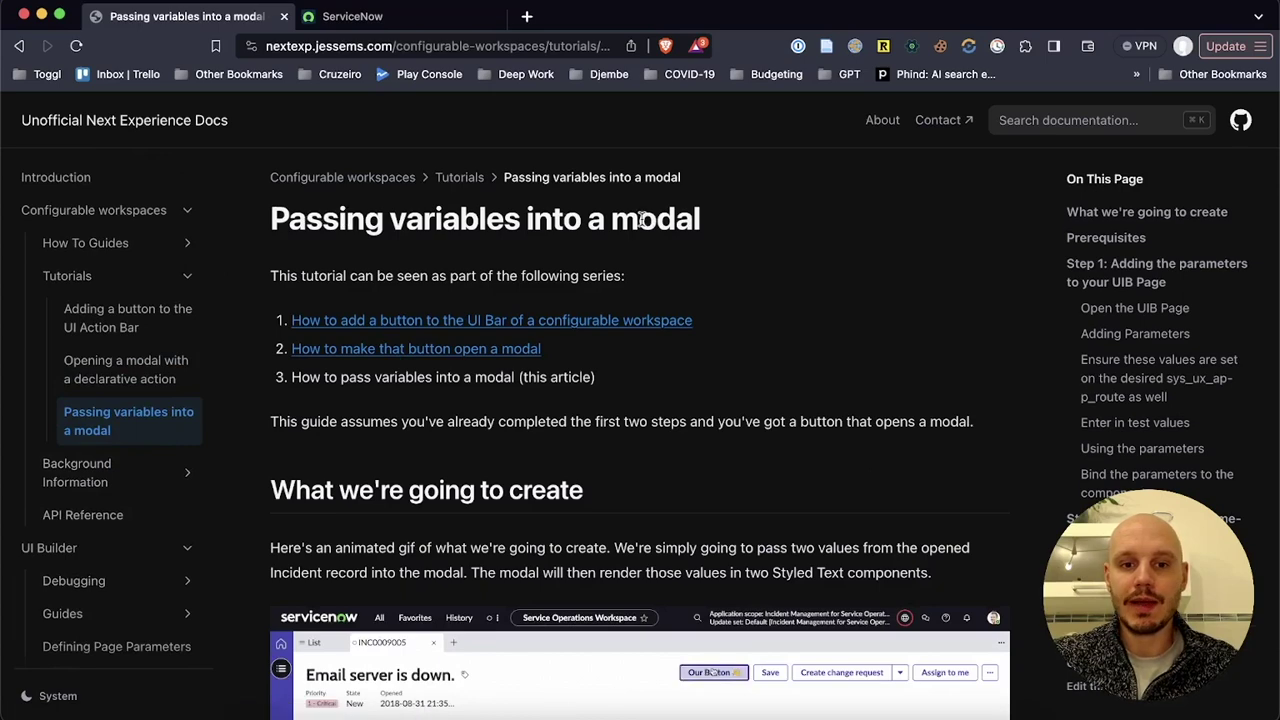
scroll(817, 234, "down", 6)
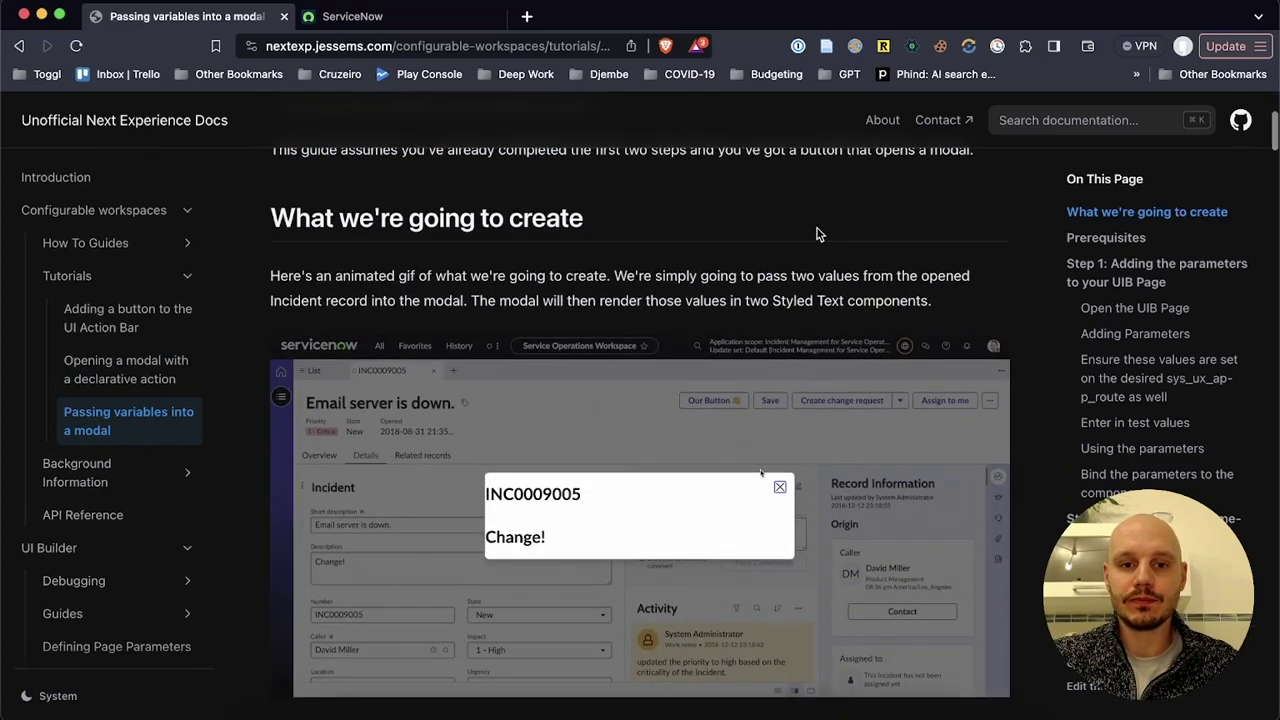
right_click(711, 436)
left_click(745, 448)
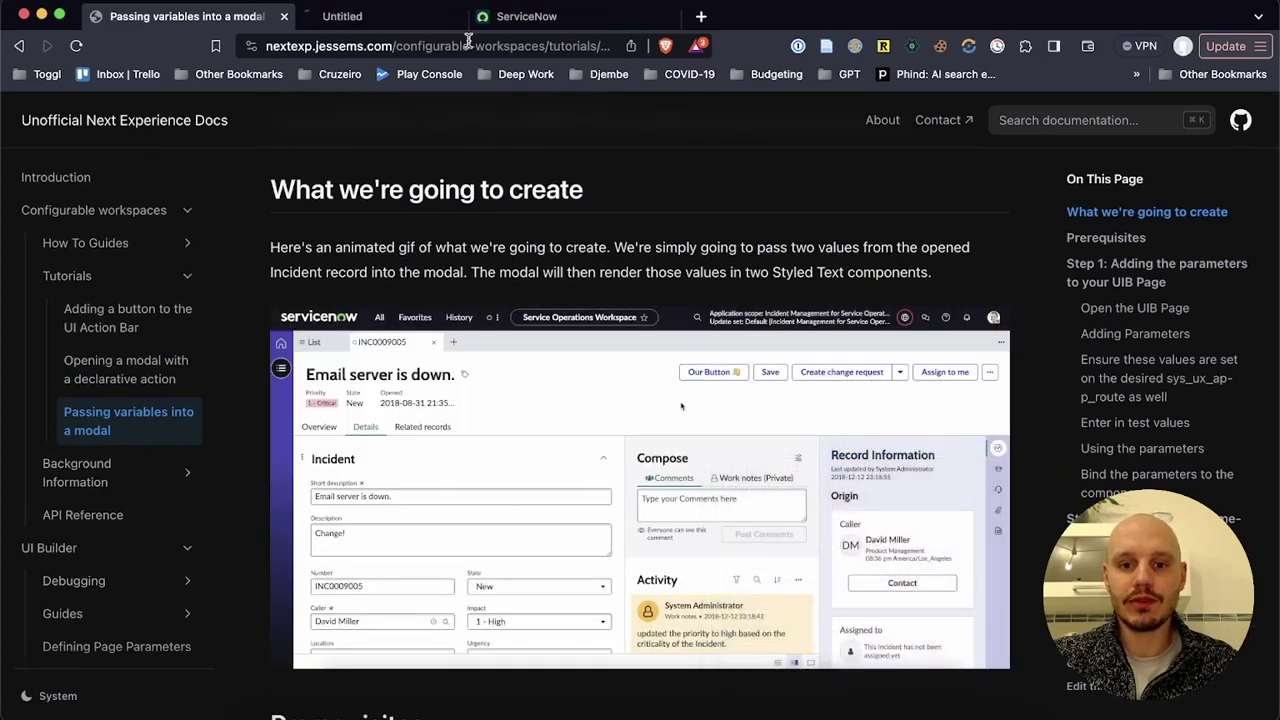
left_click(420, 22)
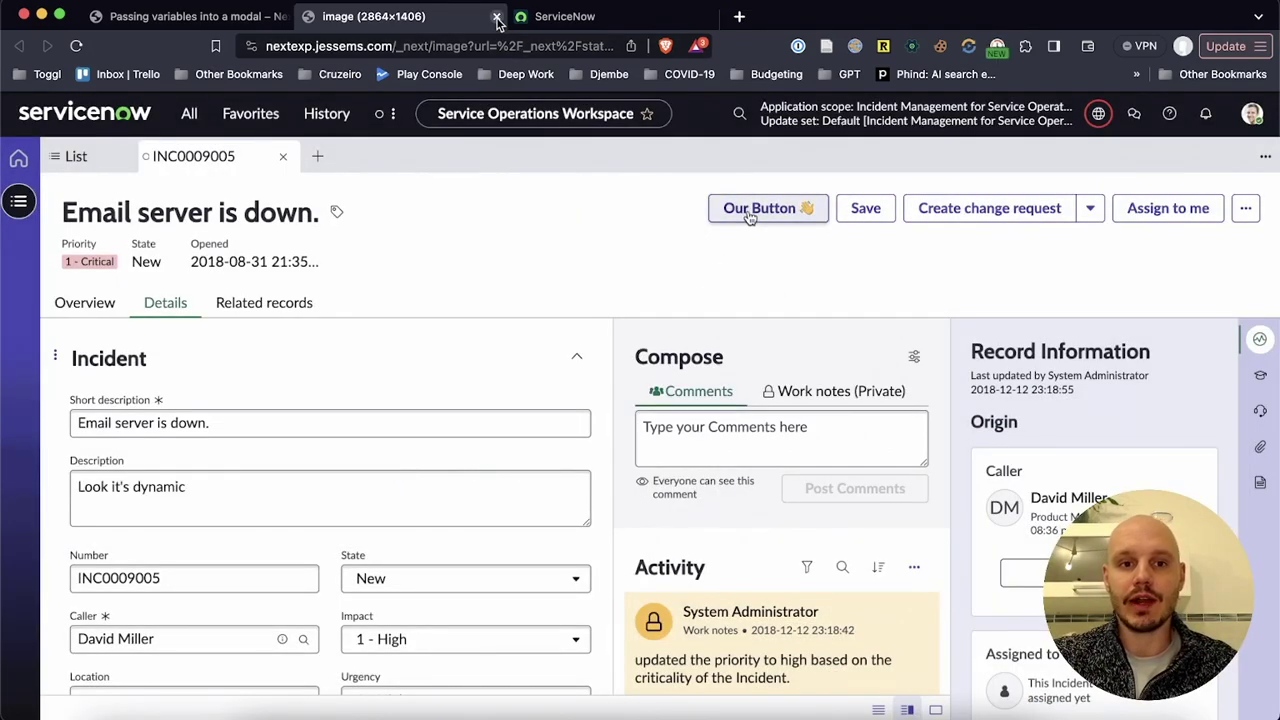
left_click(496, 17)
scroll(521, 220, "down", 5)
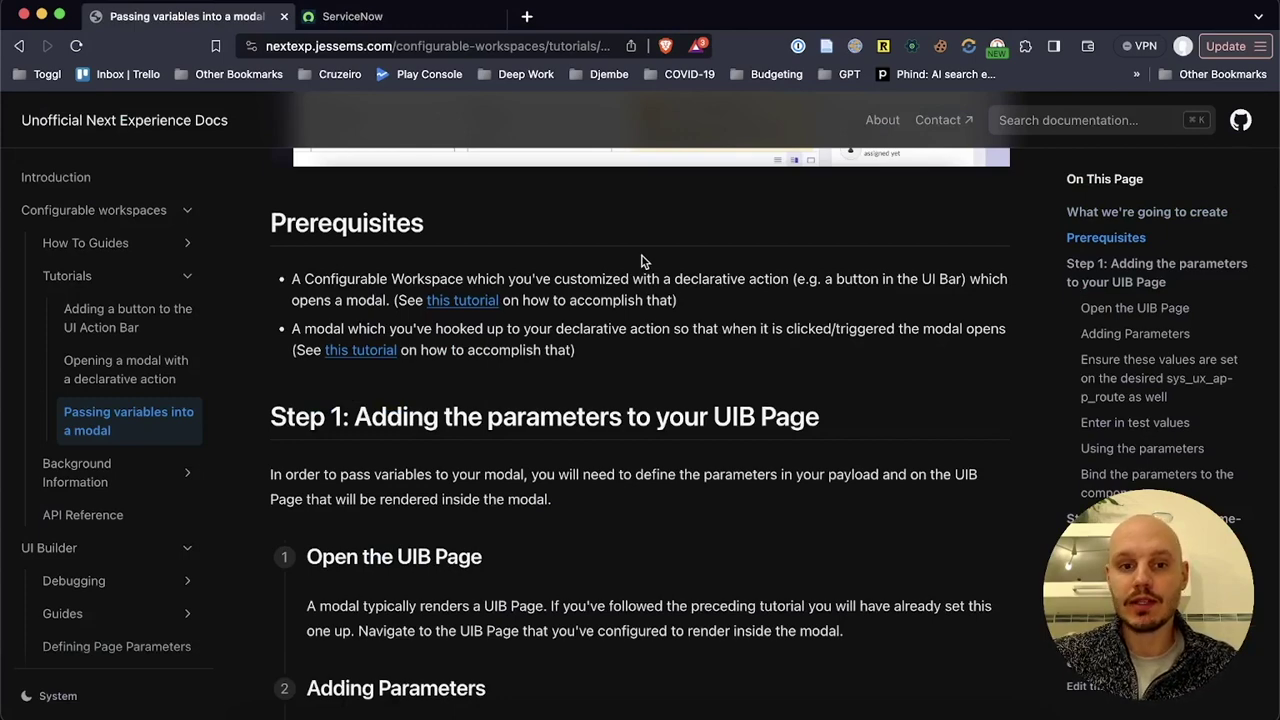
scroll(643, 261, "down", 1)
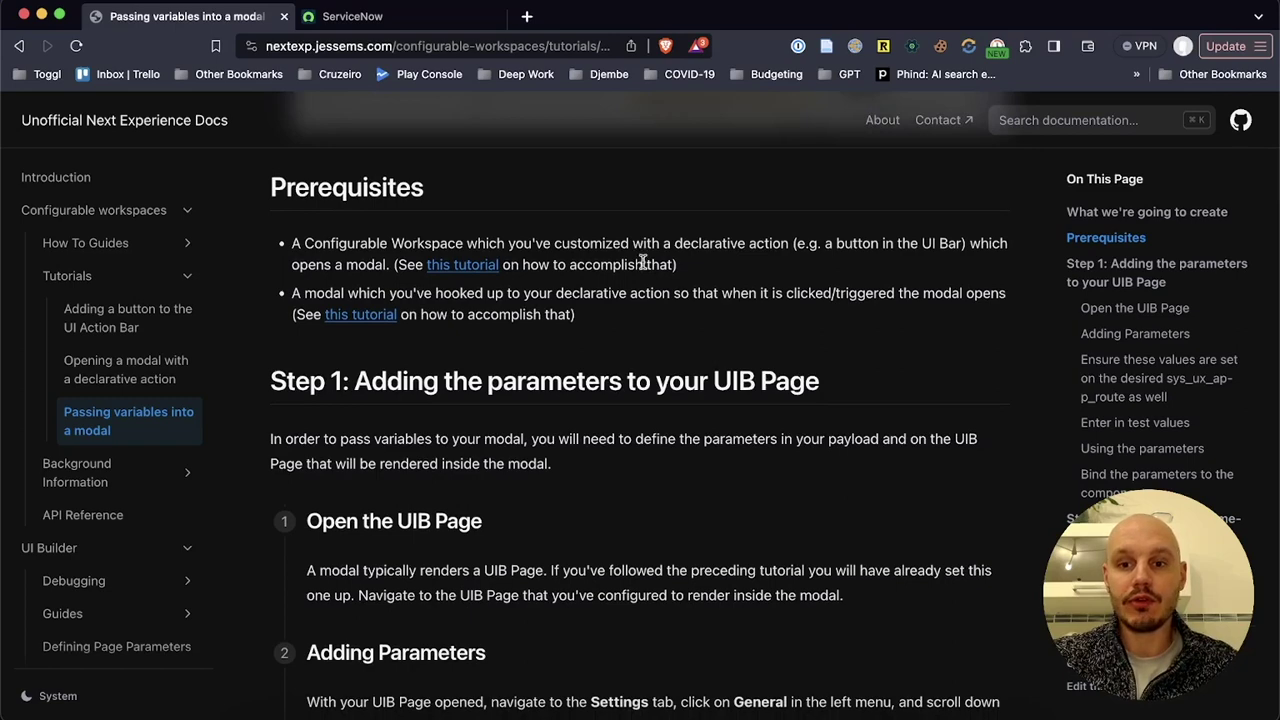
scroll(656, 294, "down", 1)
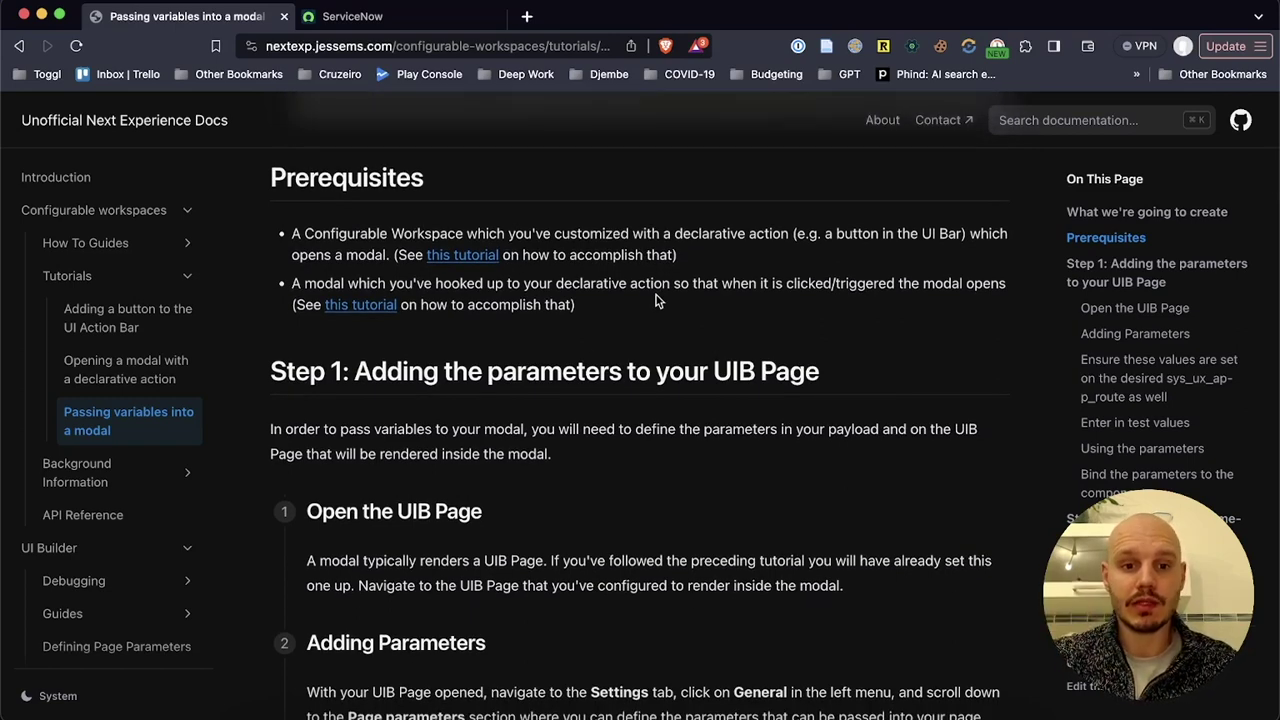
scroll(573, 343, "down", 4)
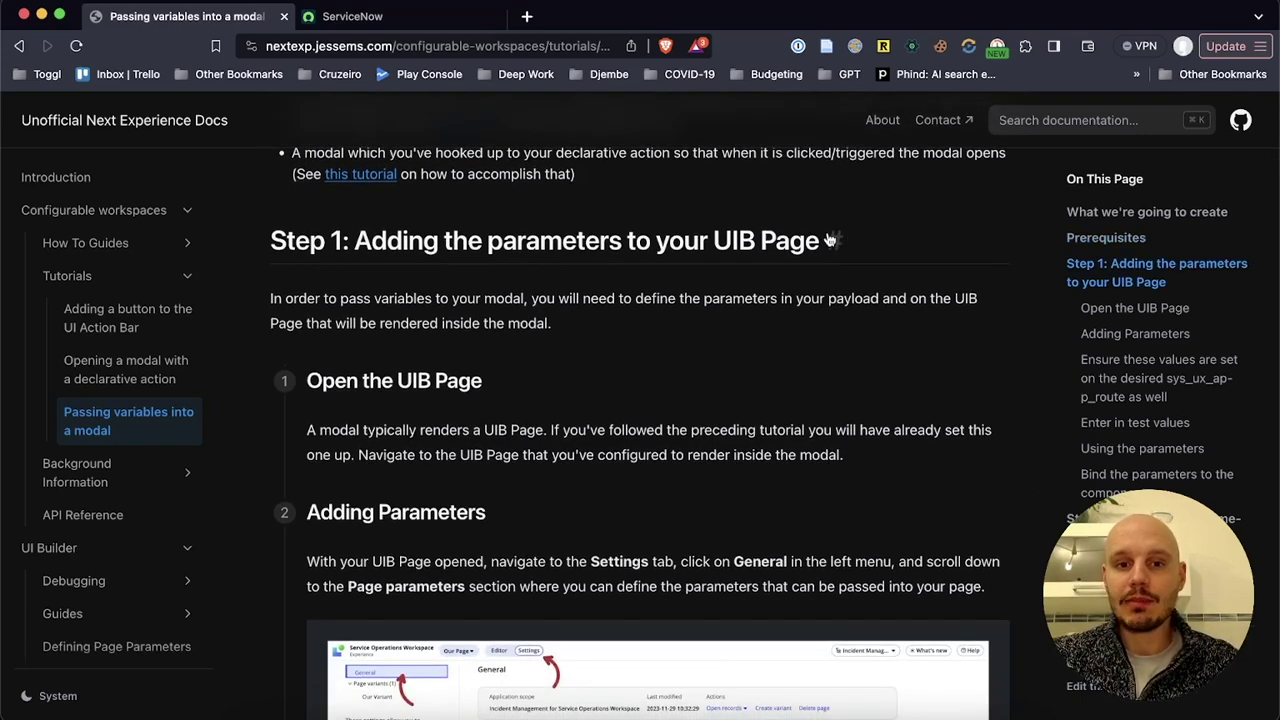
Launch UI Builder in the ServiceNow instance with the /uib command.
left_click(352, 17)
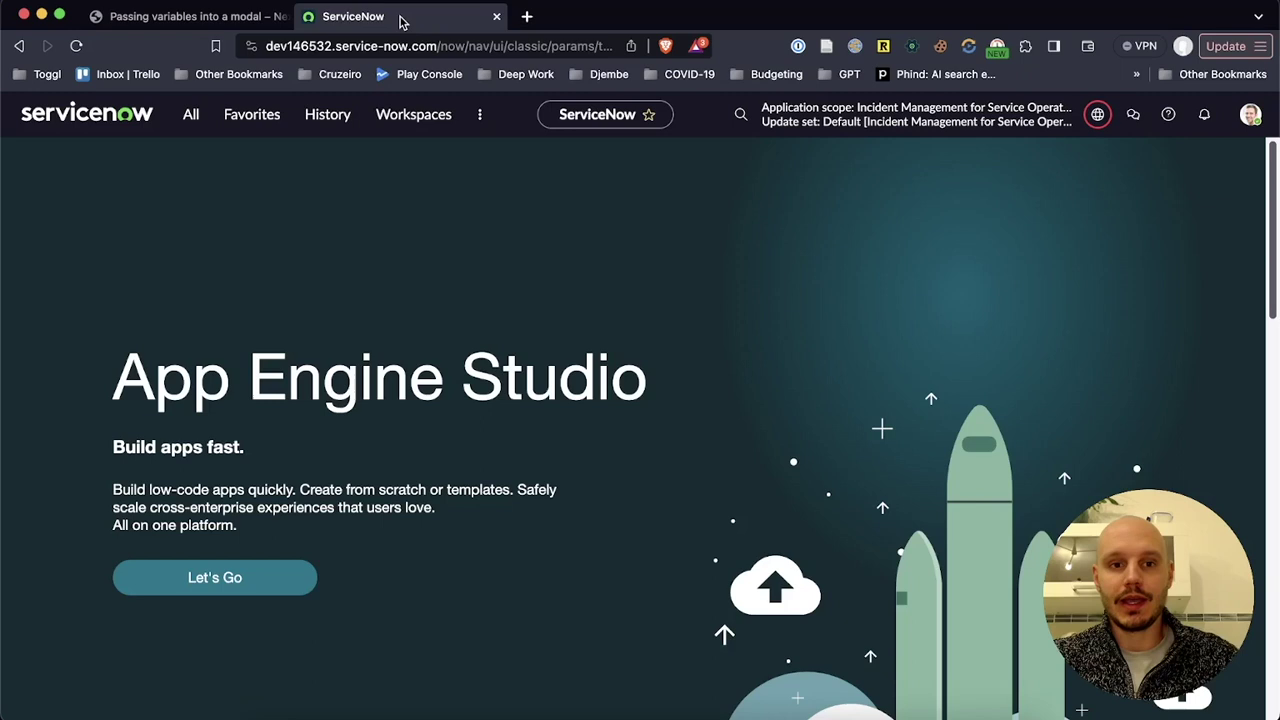
type("/")
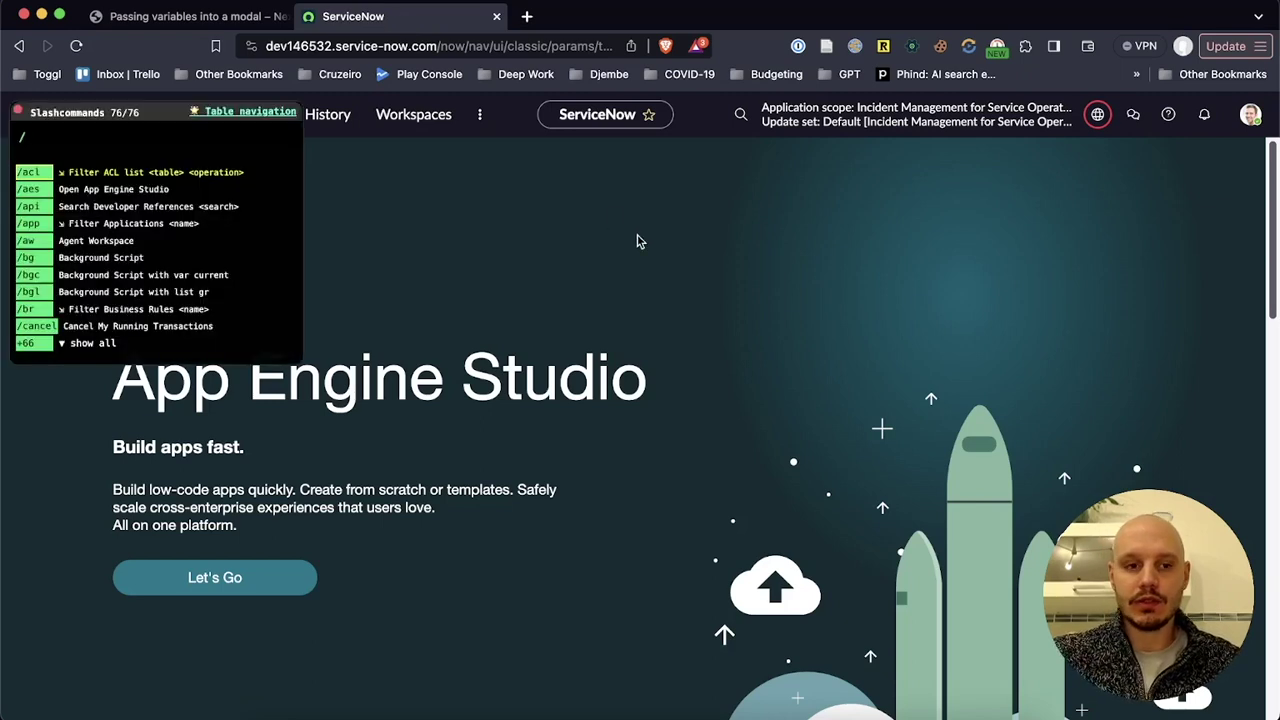
type("uib")
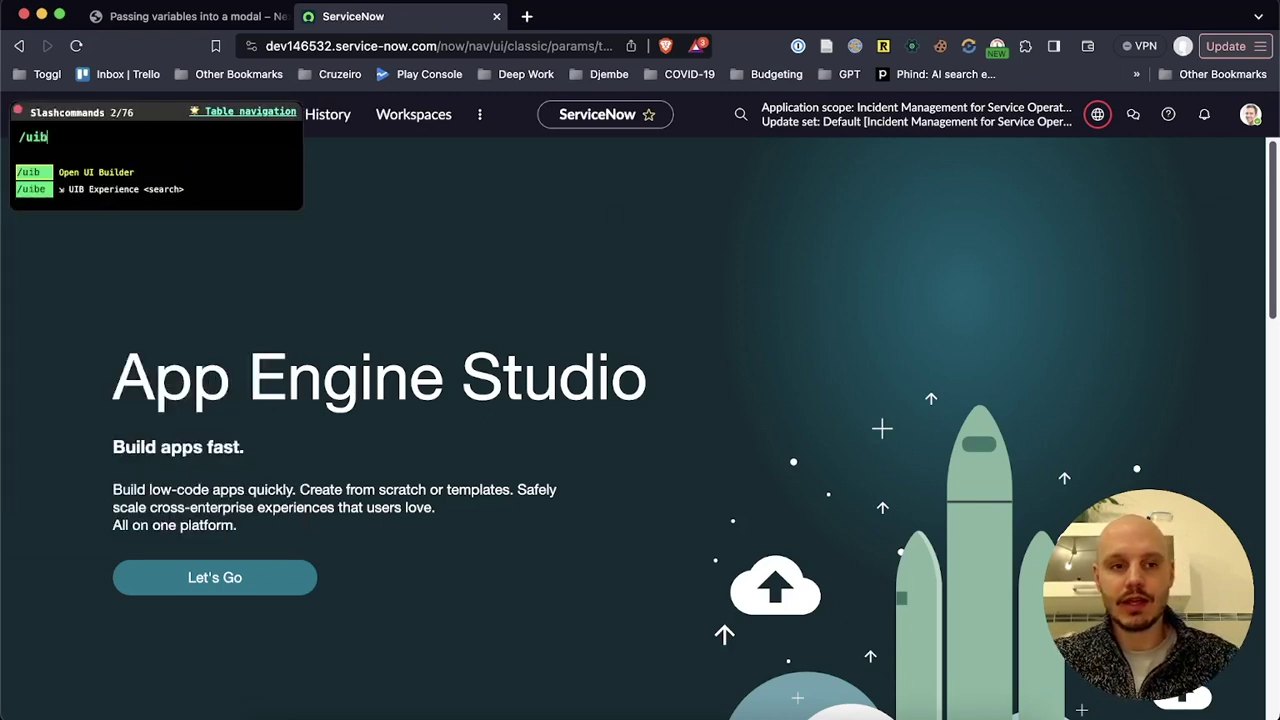
key("Return")
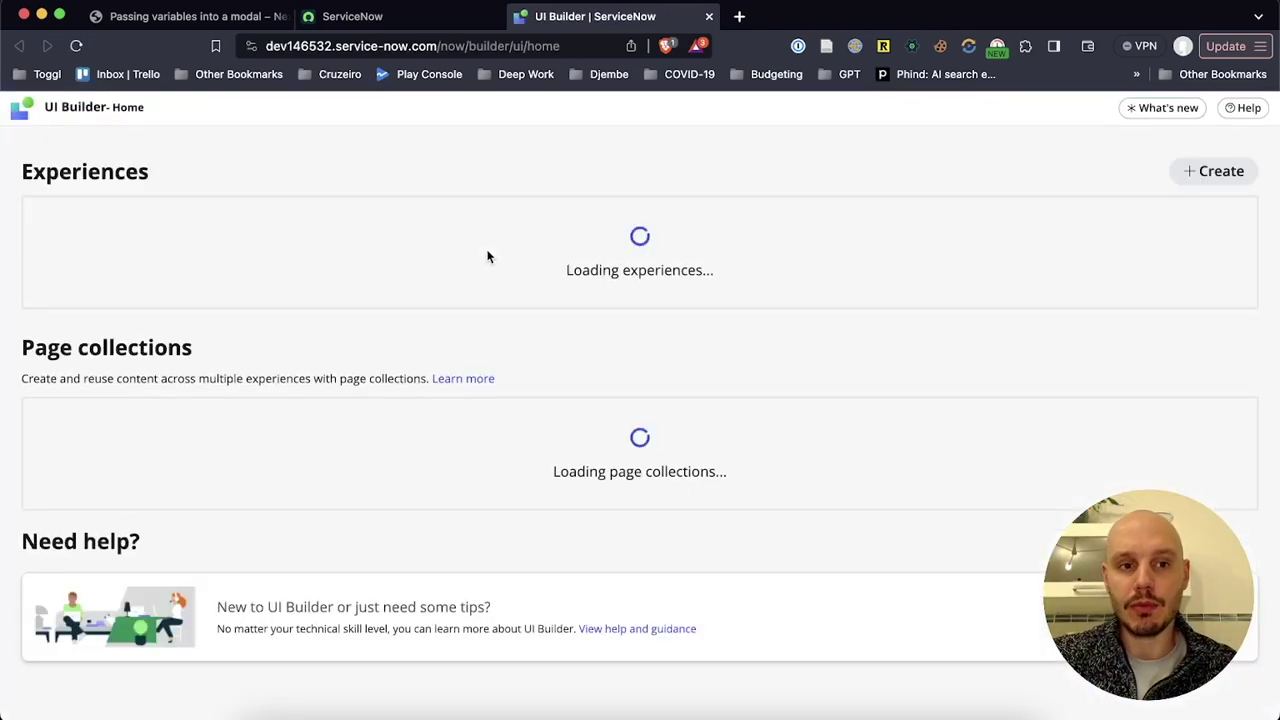
Open Service Operations Workspace from page 2 of Experiences and scroll down to Our Page.
scroll(452, 262, "down", 10)
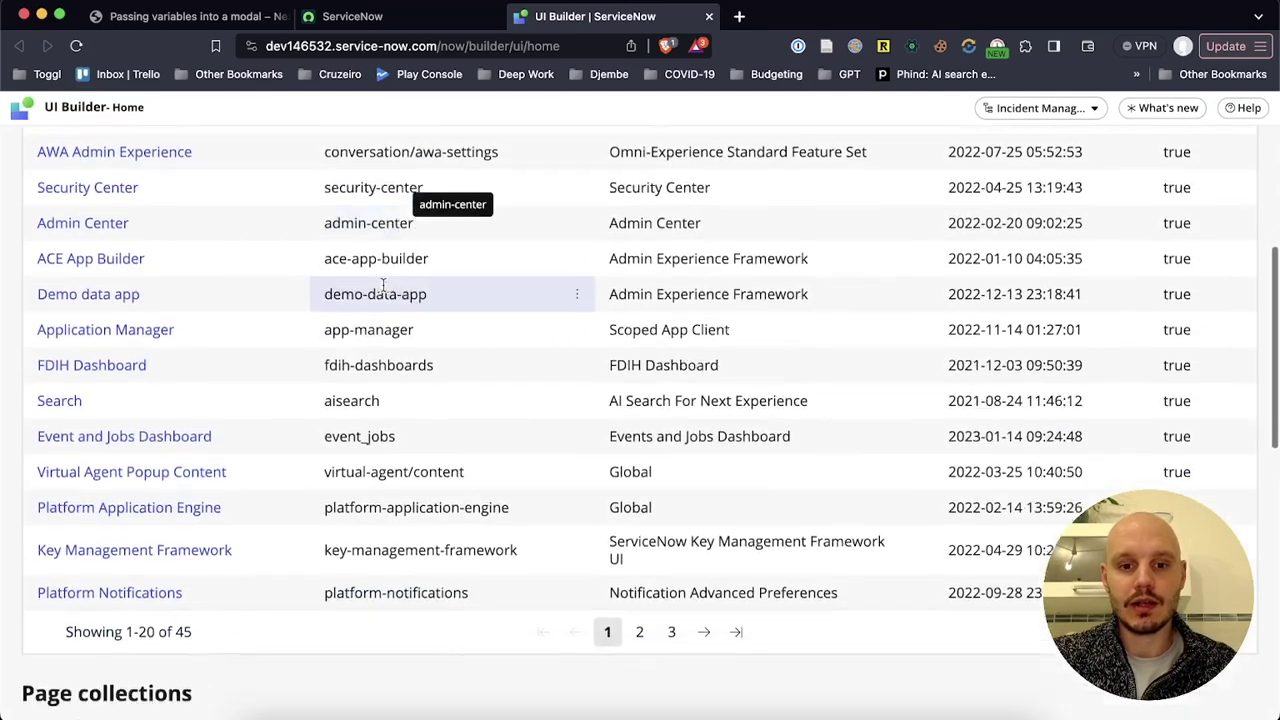
left_click(636, 534)
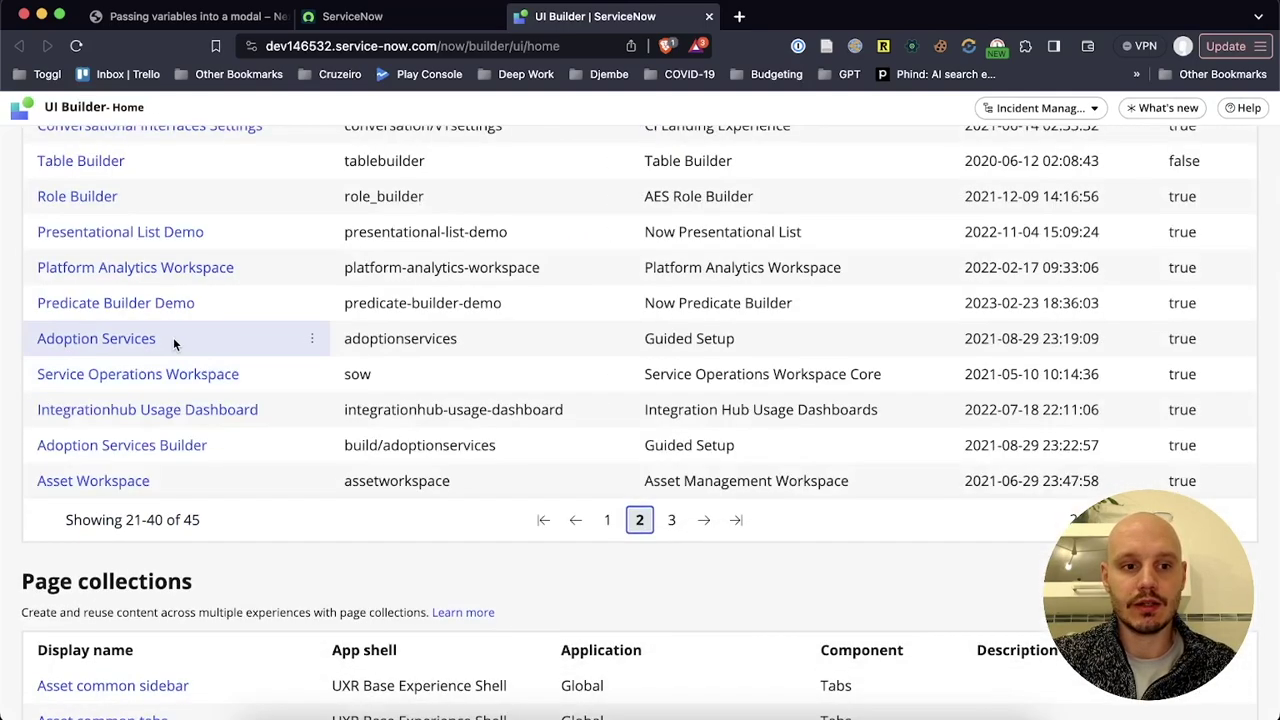
left_click(113, 376)
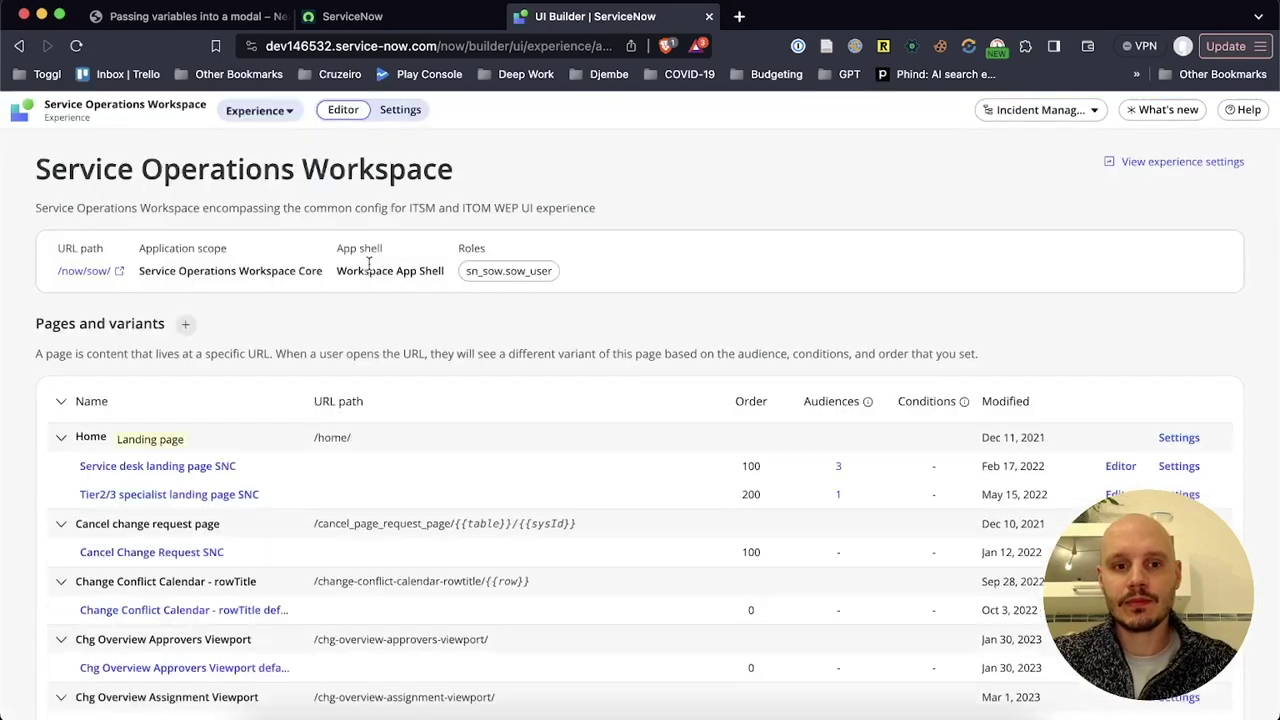
scroll(369, 268, "down", 4)
scroll(368, 268, "down", 15)
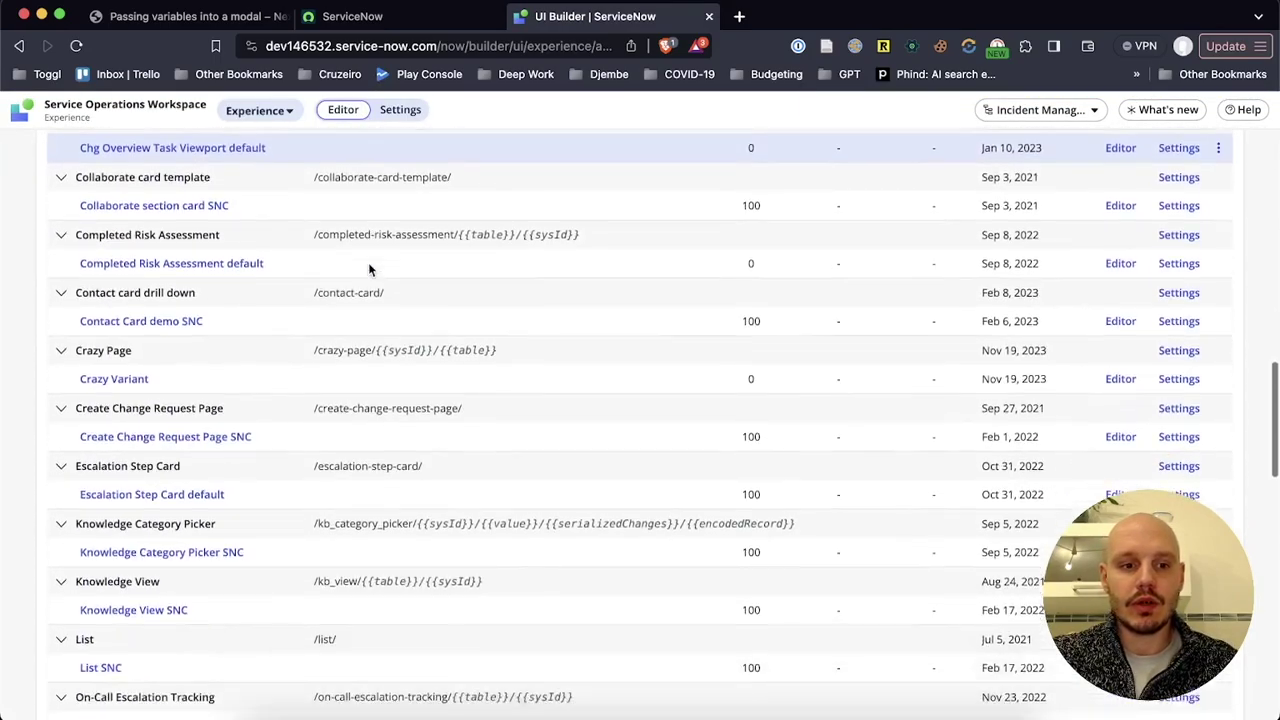
scroll(368, 268, "down", 7)
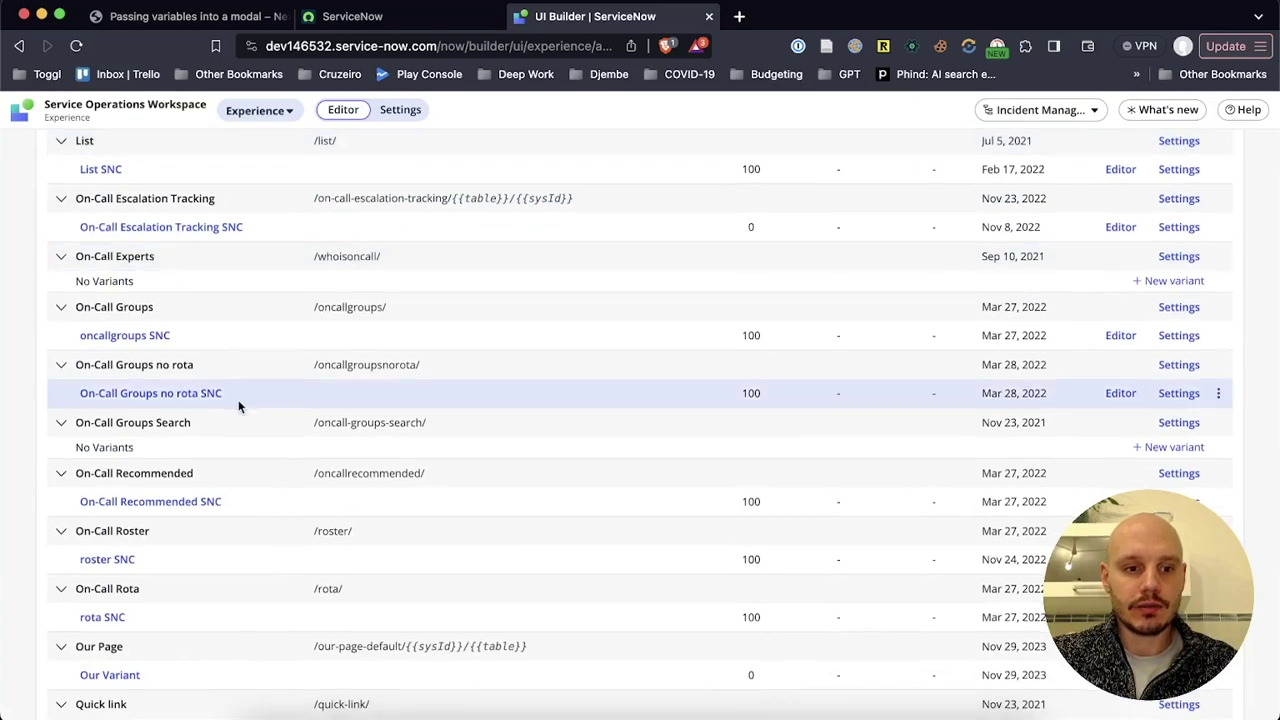
scroll(238, 406, "down", 1)
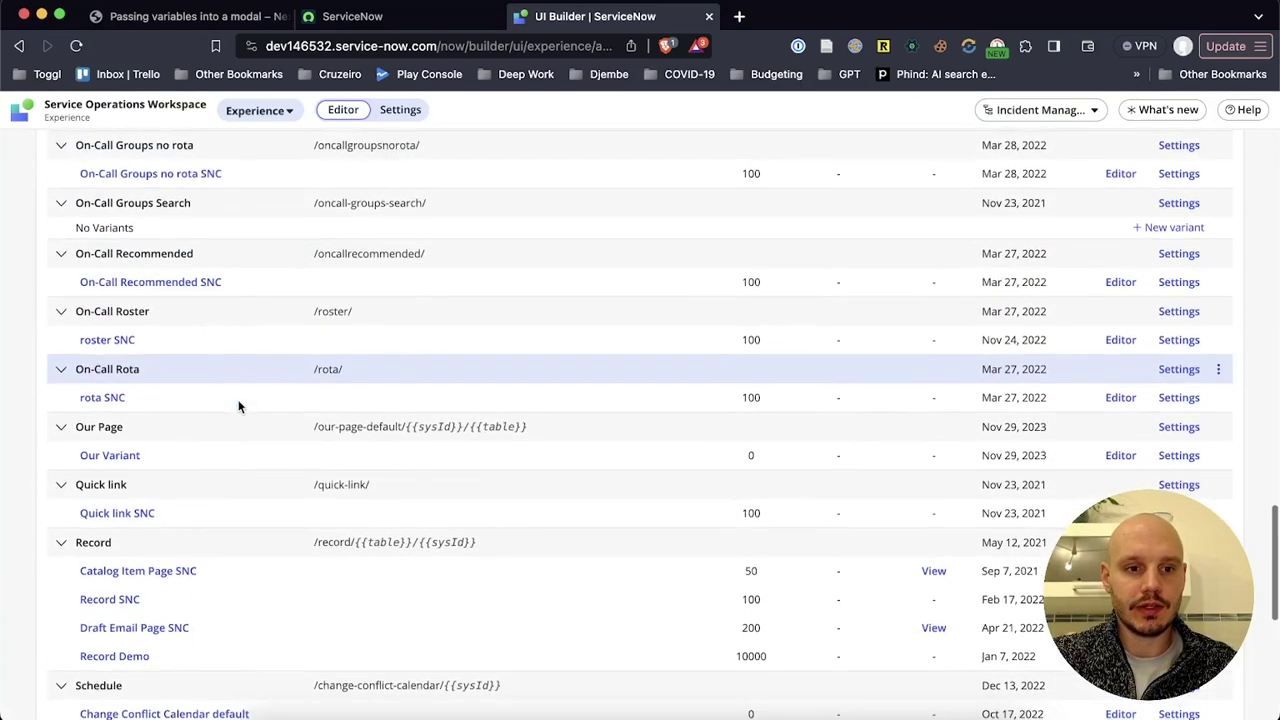
Open Our Variant and bring up Our Page's General settings.
left_click(127, 459)
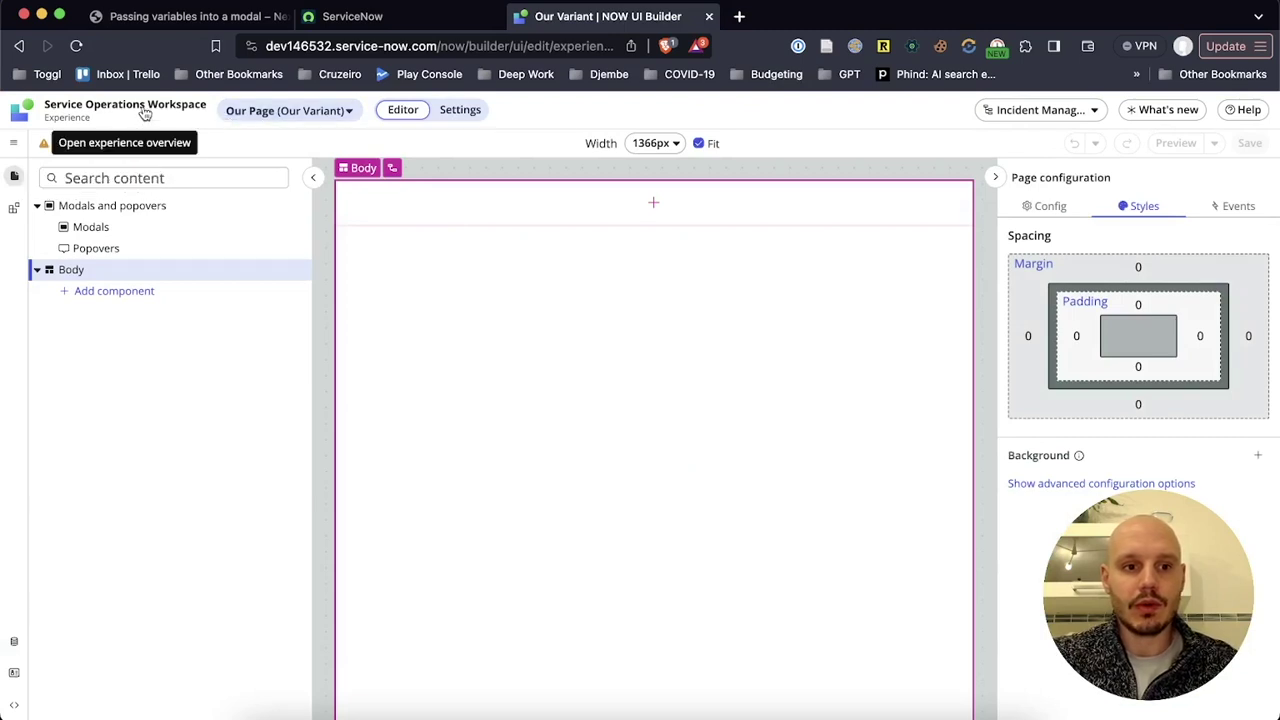
left_click(457, 111)
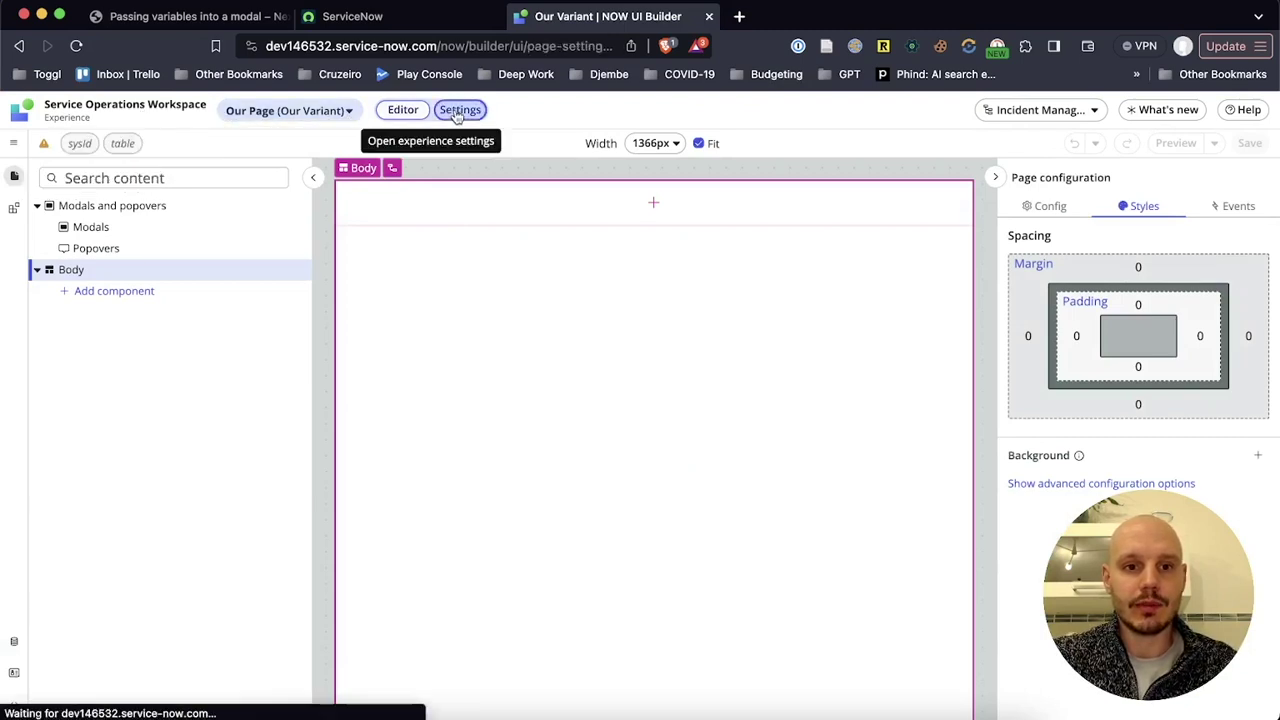
left_click(76, 166)
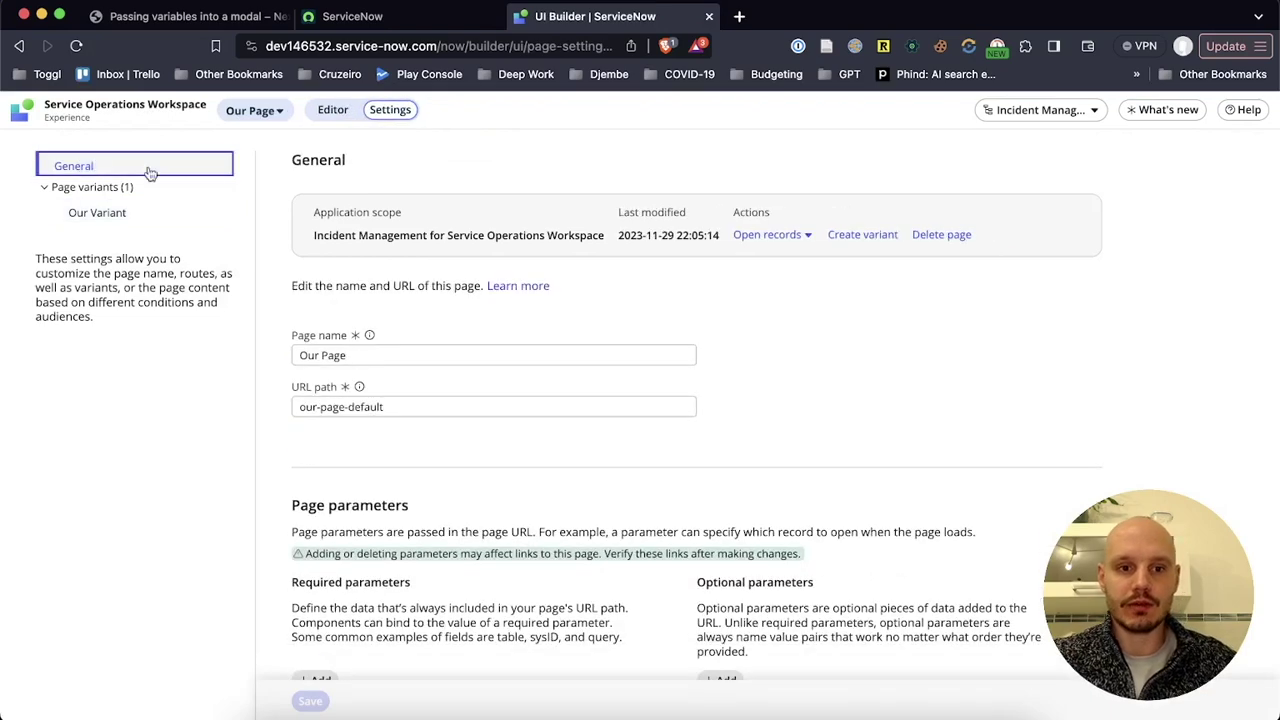
scroll(500, 392, "down", 5)
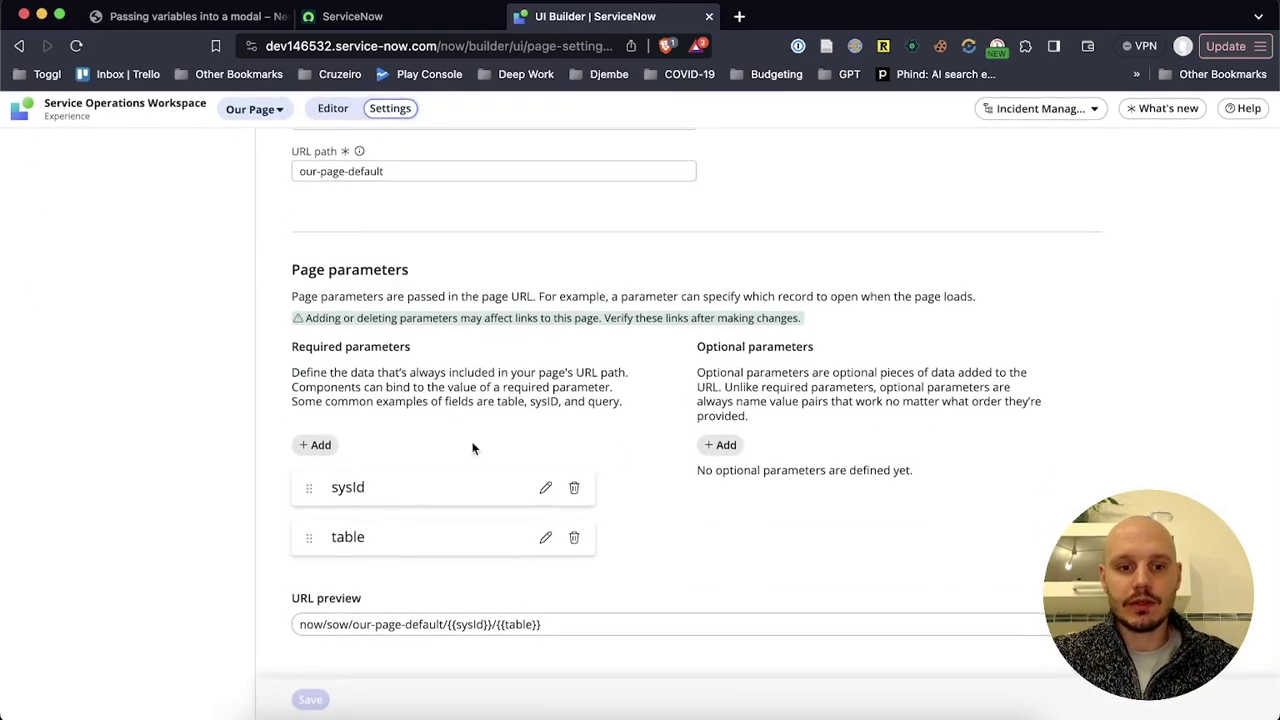
Add required parameter requiredParameter and optional parameter optionalParameter to Our Page.
left_click(318, 447)
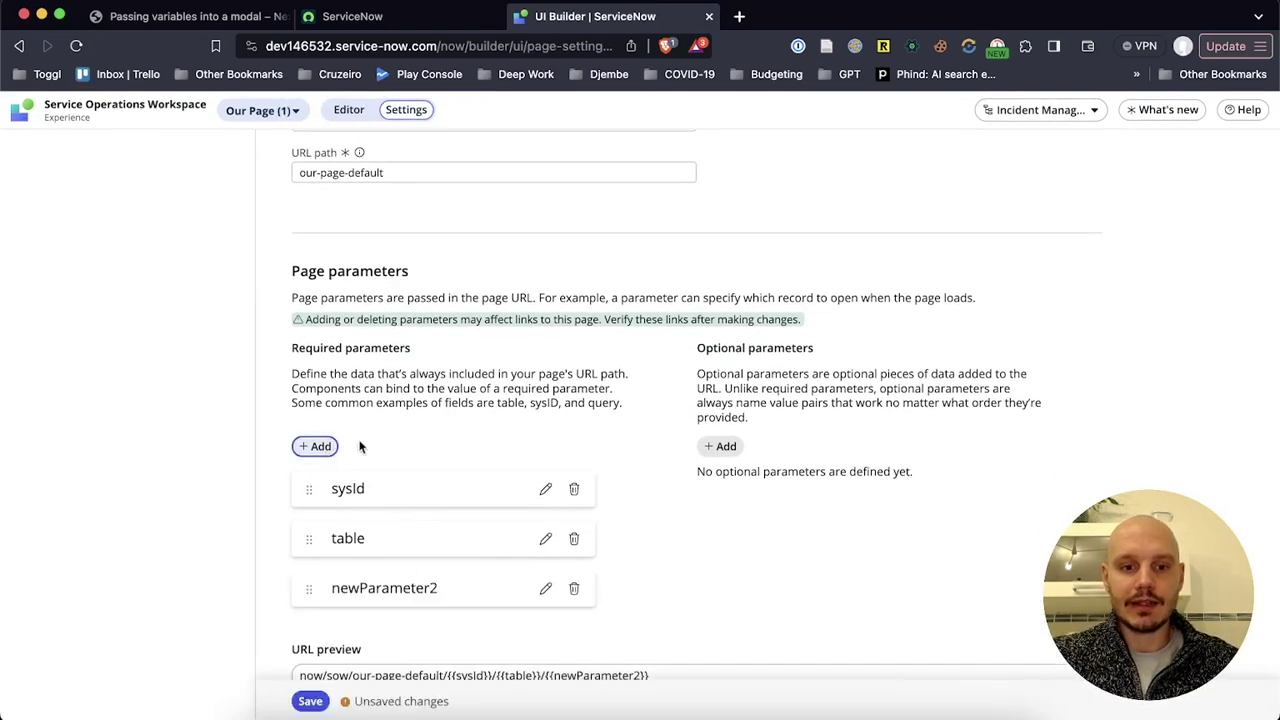
left_click(545, 592)
double_click(459, 588)
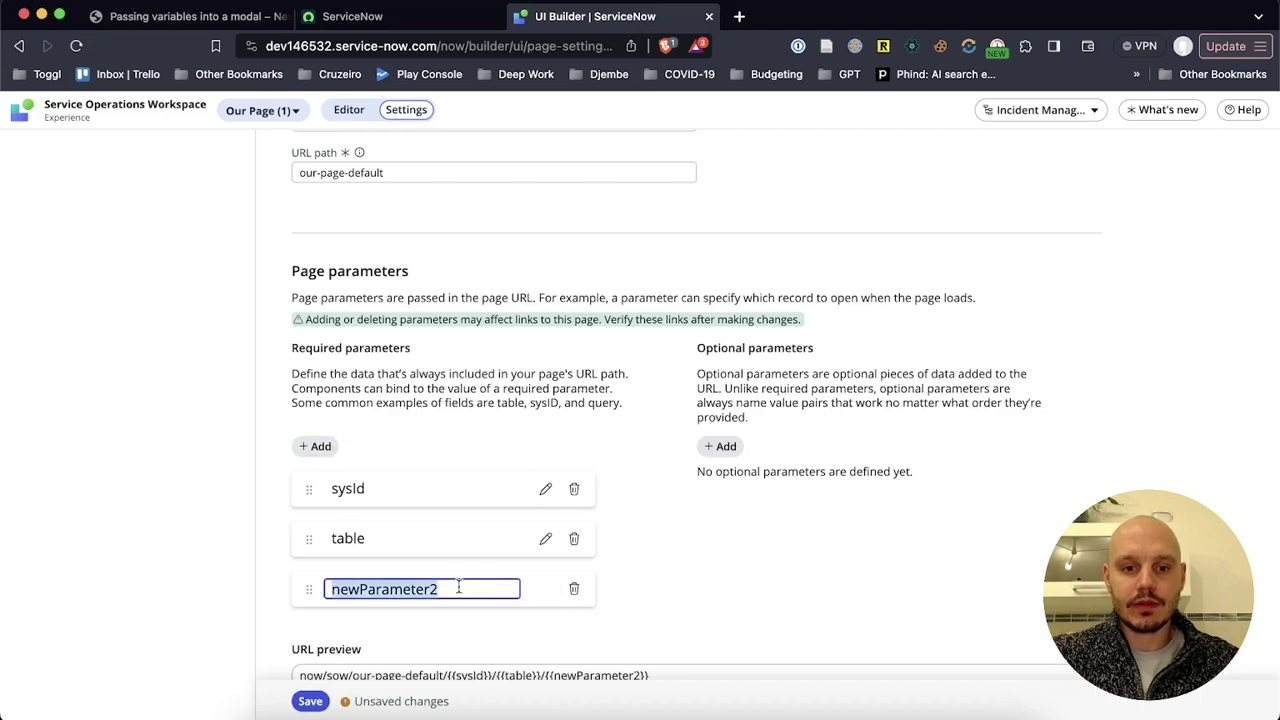
type("required")
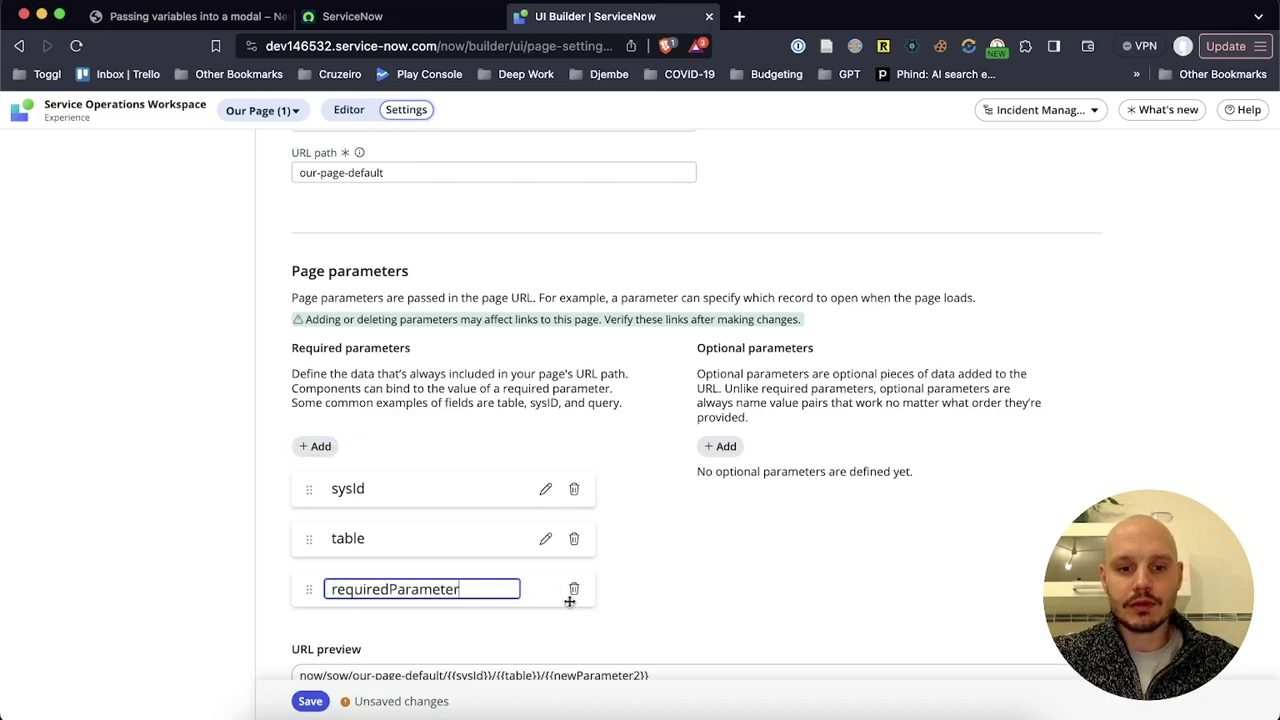
type("Parameter")
left_click(715, 600)
left_click(733, 447)
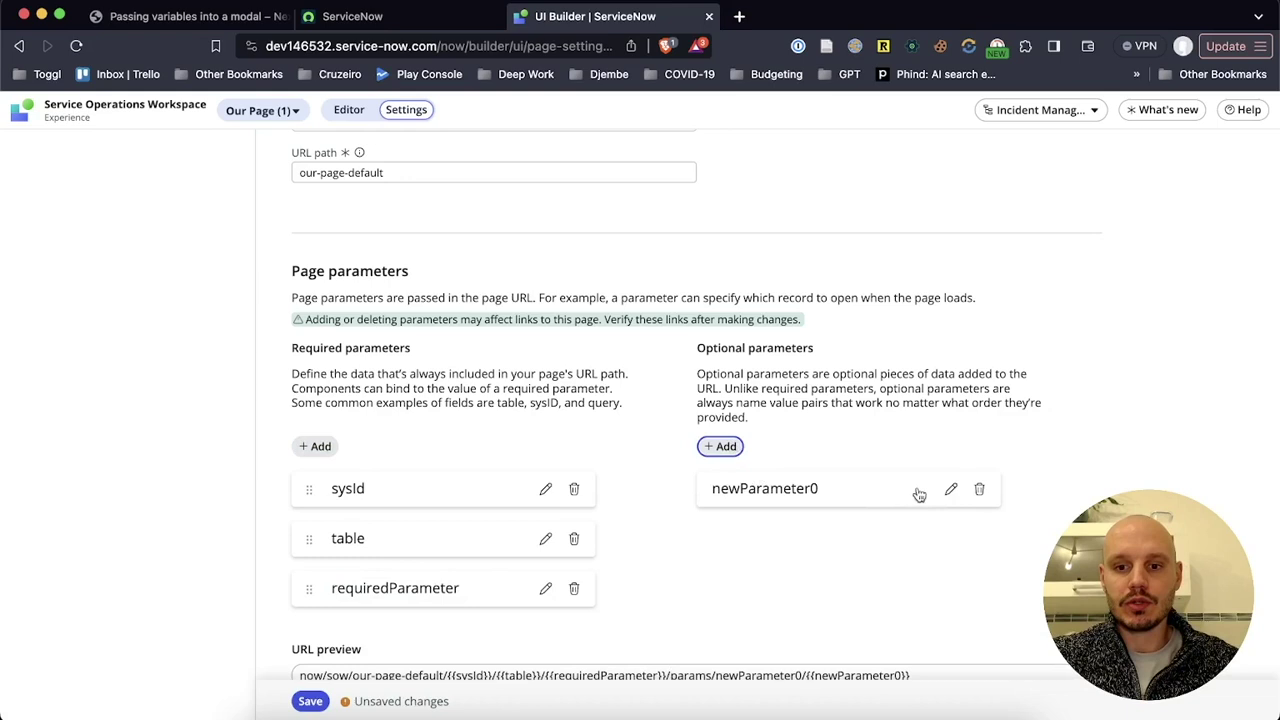
left_click(950, 490)
double_click(827, 488)
type("optional")
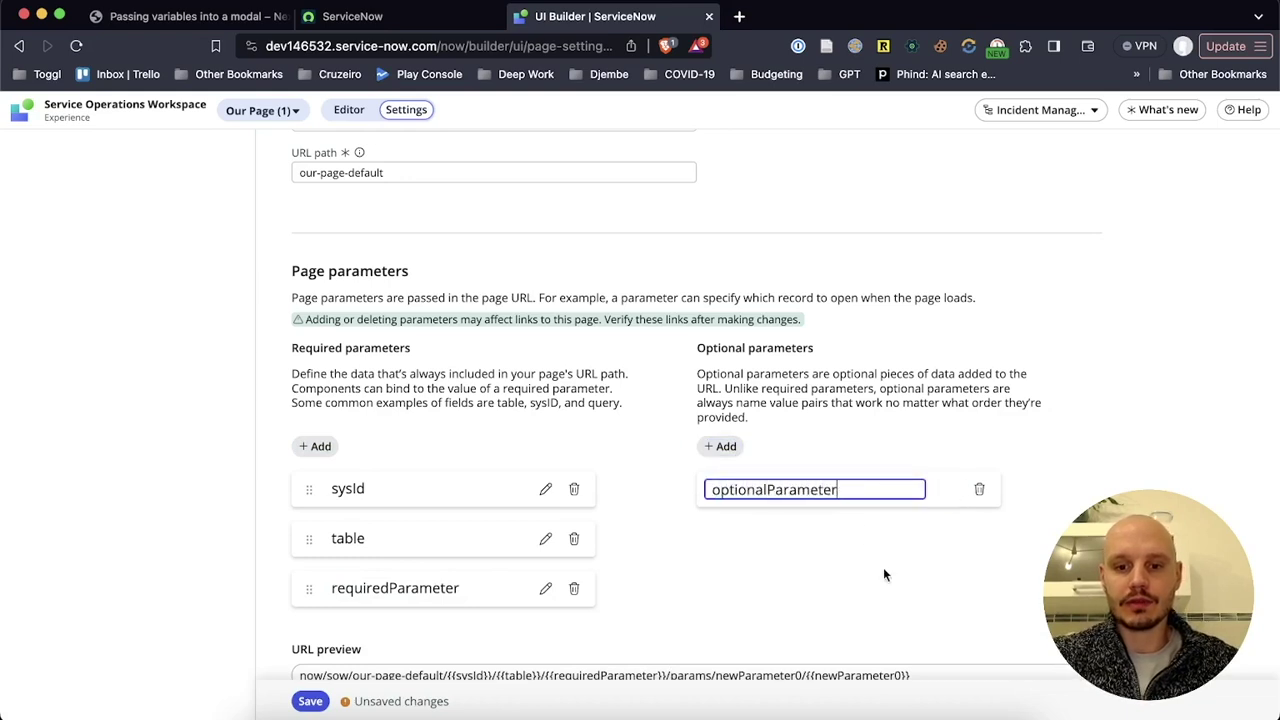
left_click(883, 575)
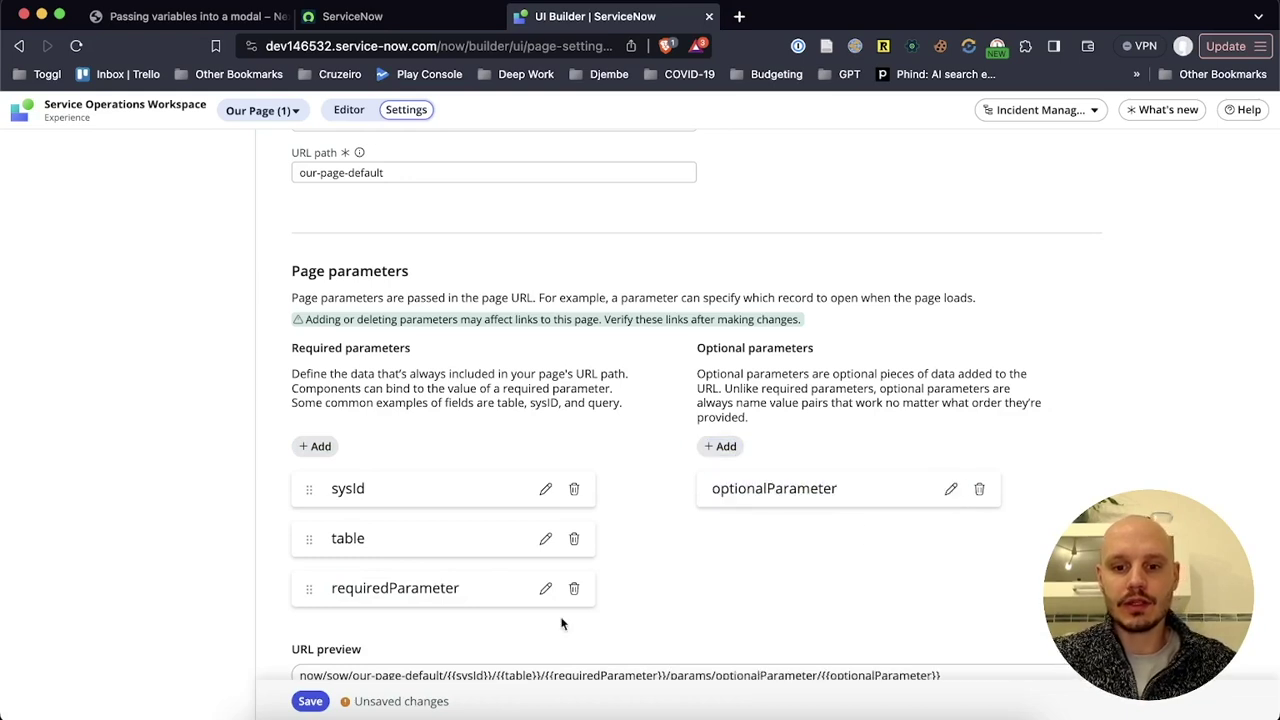
Save the parameters, confirm syncing them to the variants, and return to the Editor.
left_click(310, 702)
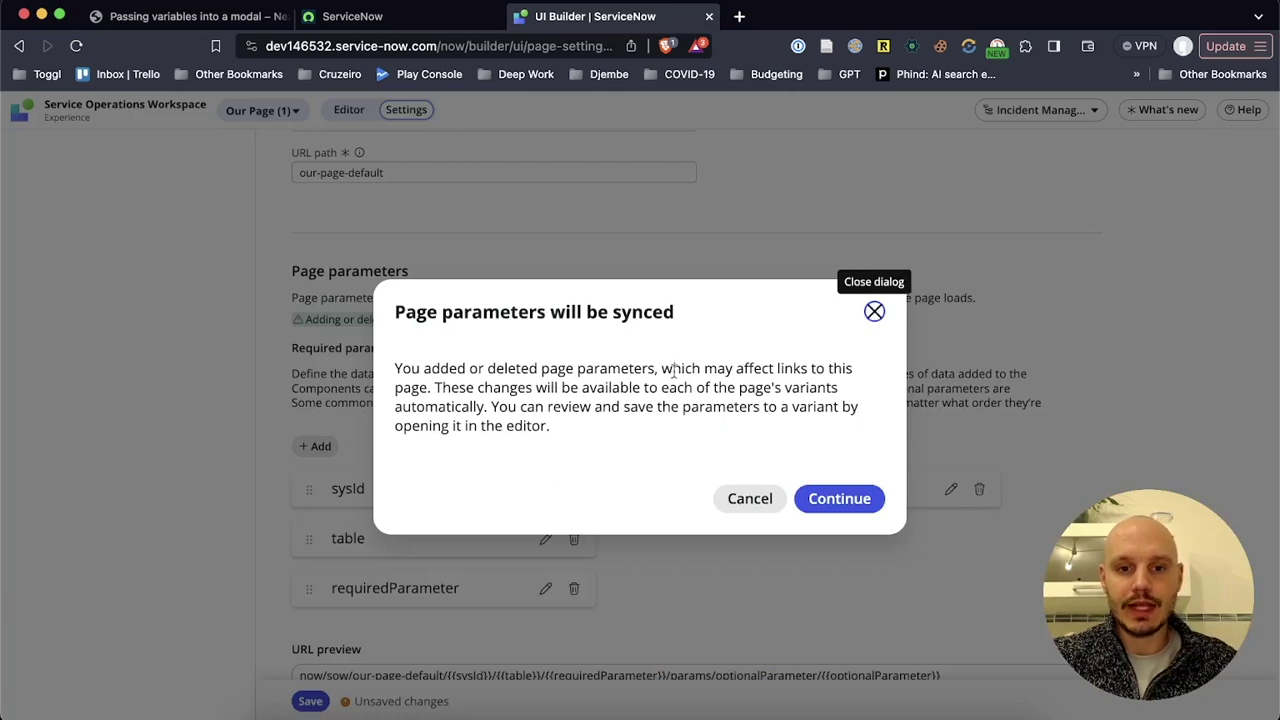
left_click(825, 490)
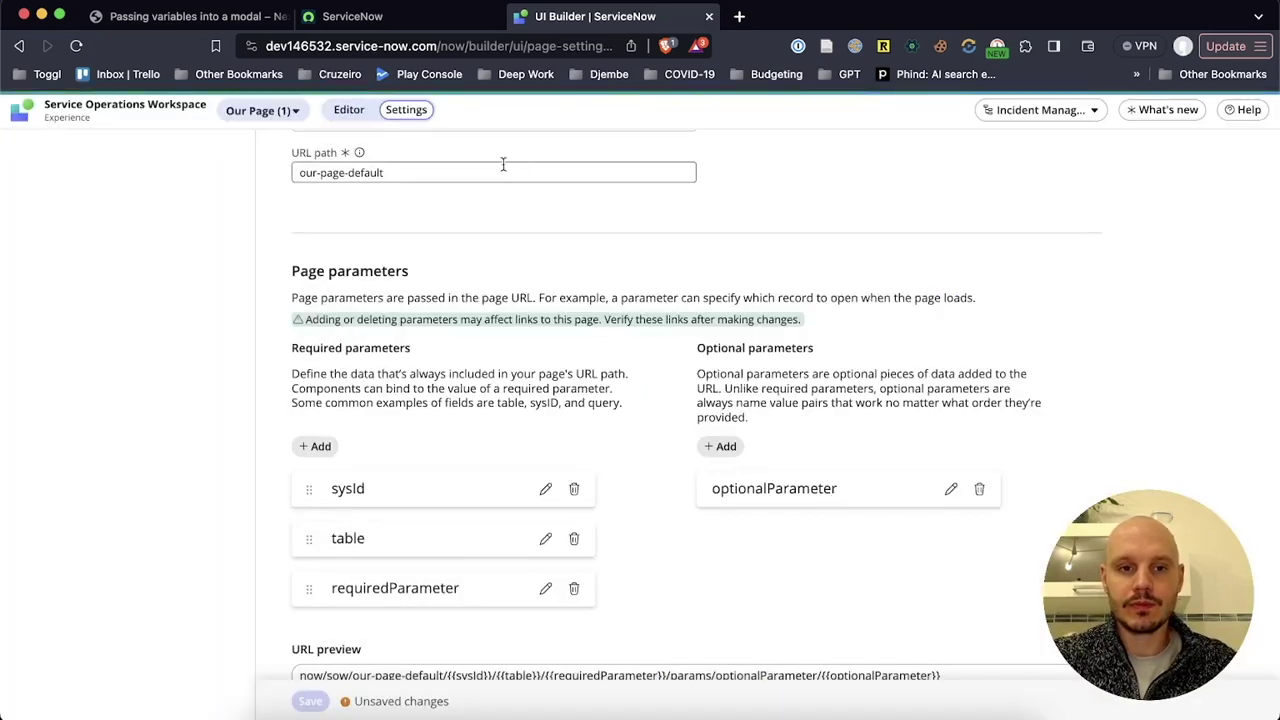
left_click(350, 112)
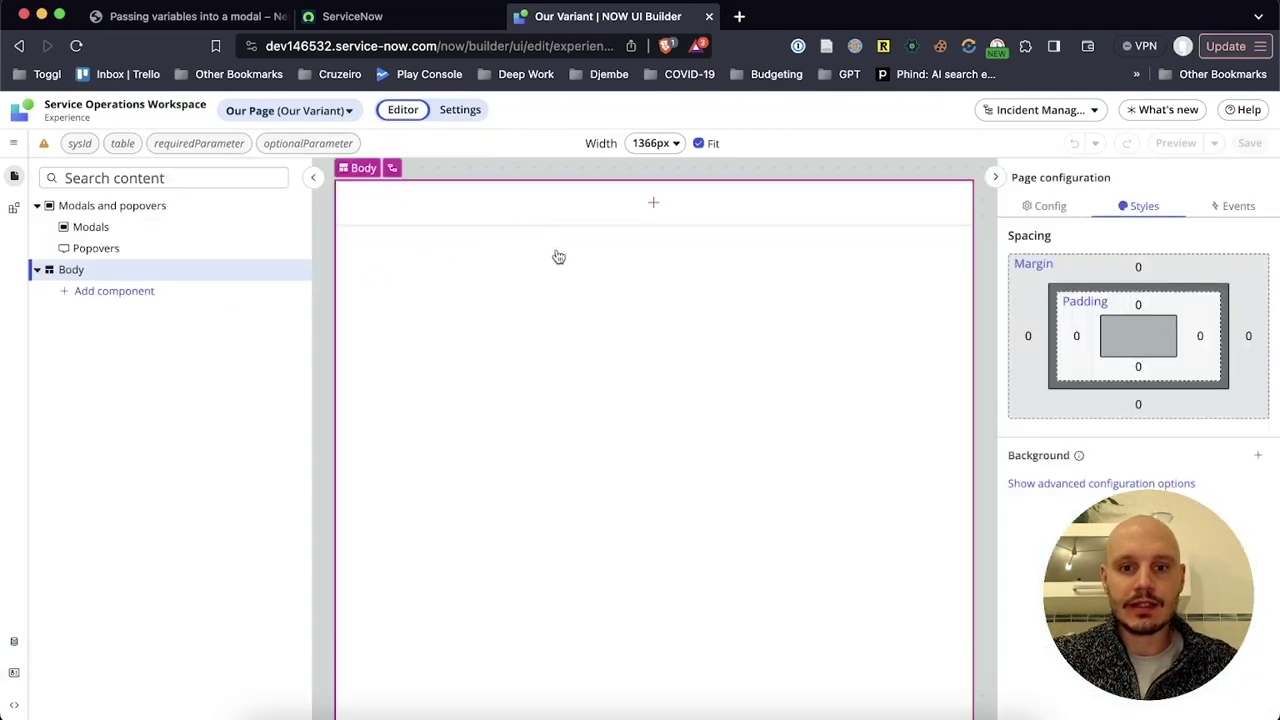
Enter testValue as the requiredParameter test value among the URL parameters.
left_click(303, 145)
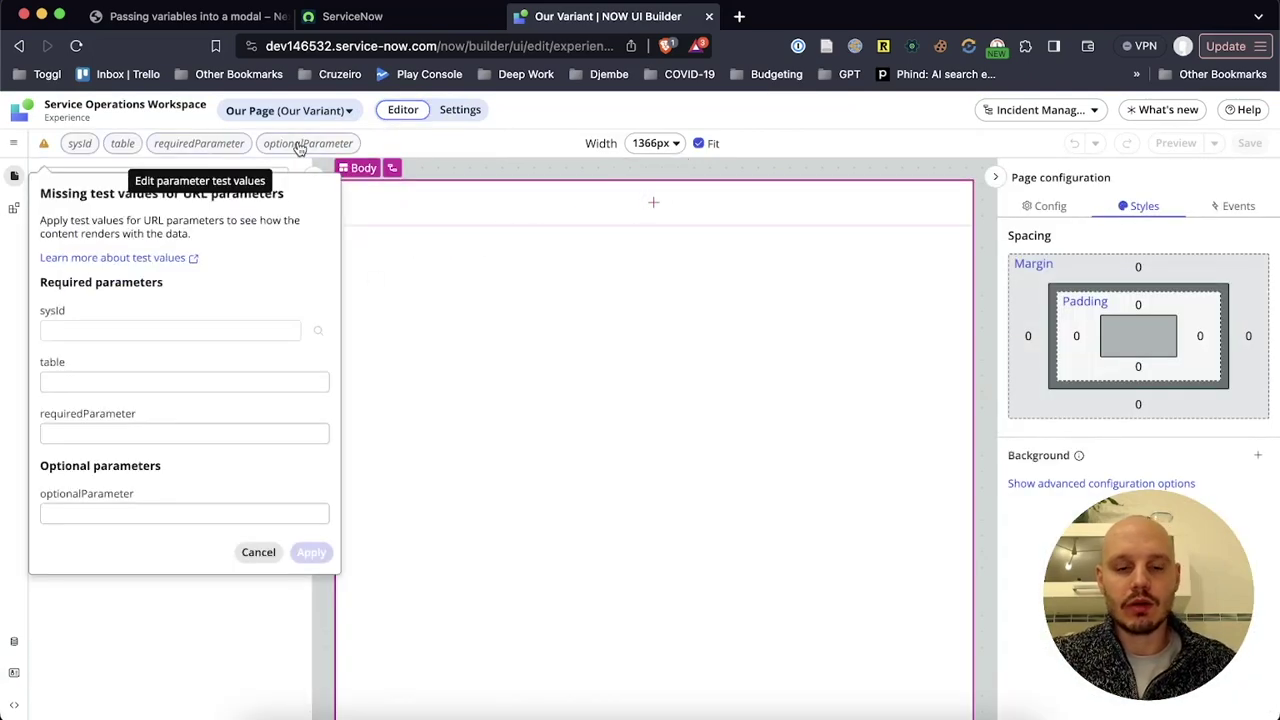
left_click(186, 430)
type("test")
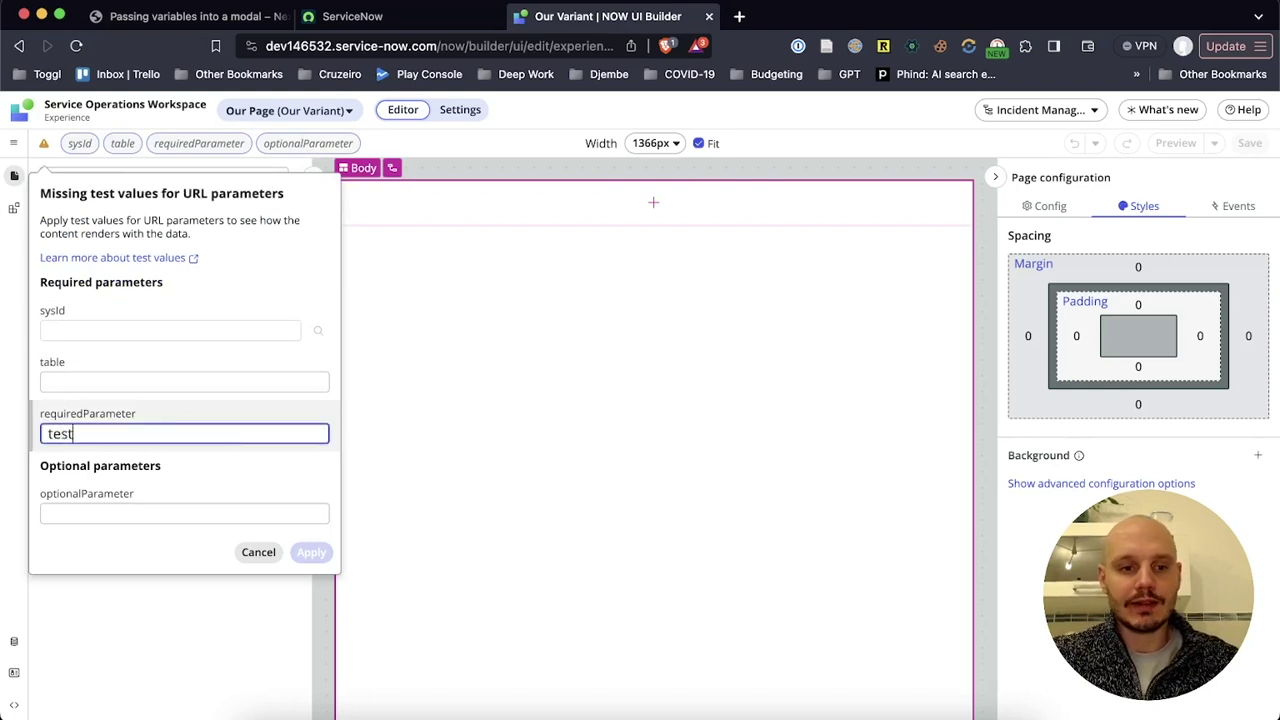
type("Value")
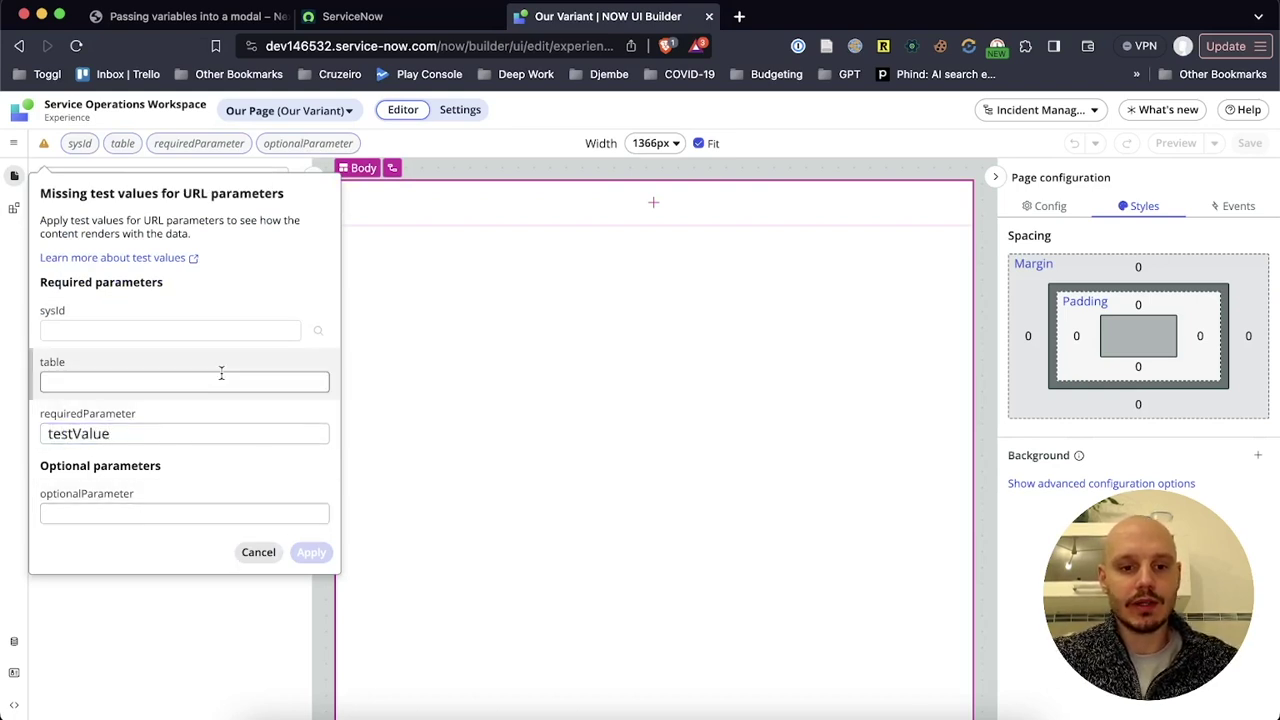
left_click(235, 455)
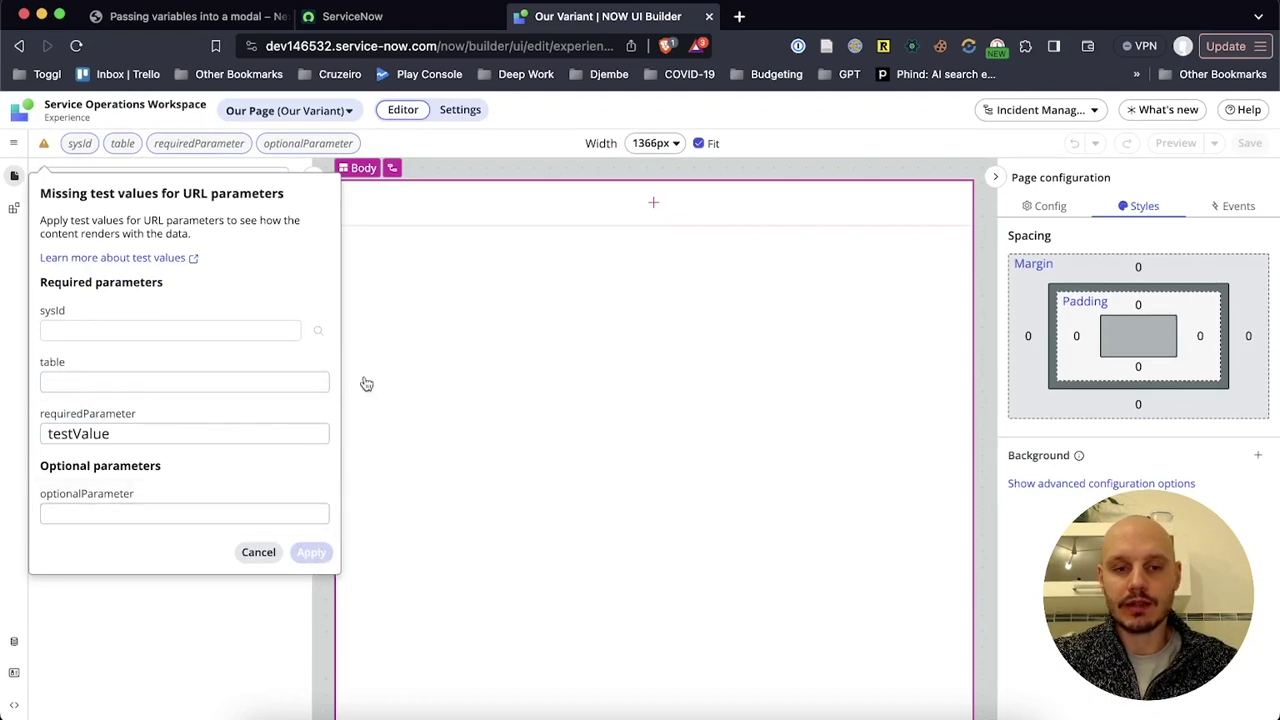
Add a Stylized text component with no preset to the page body and duplicate it.
left_click(517, 503)
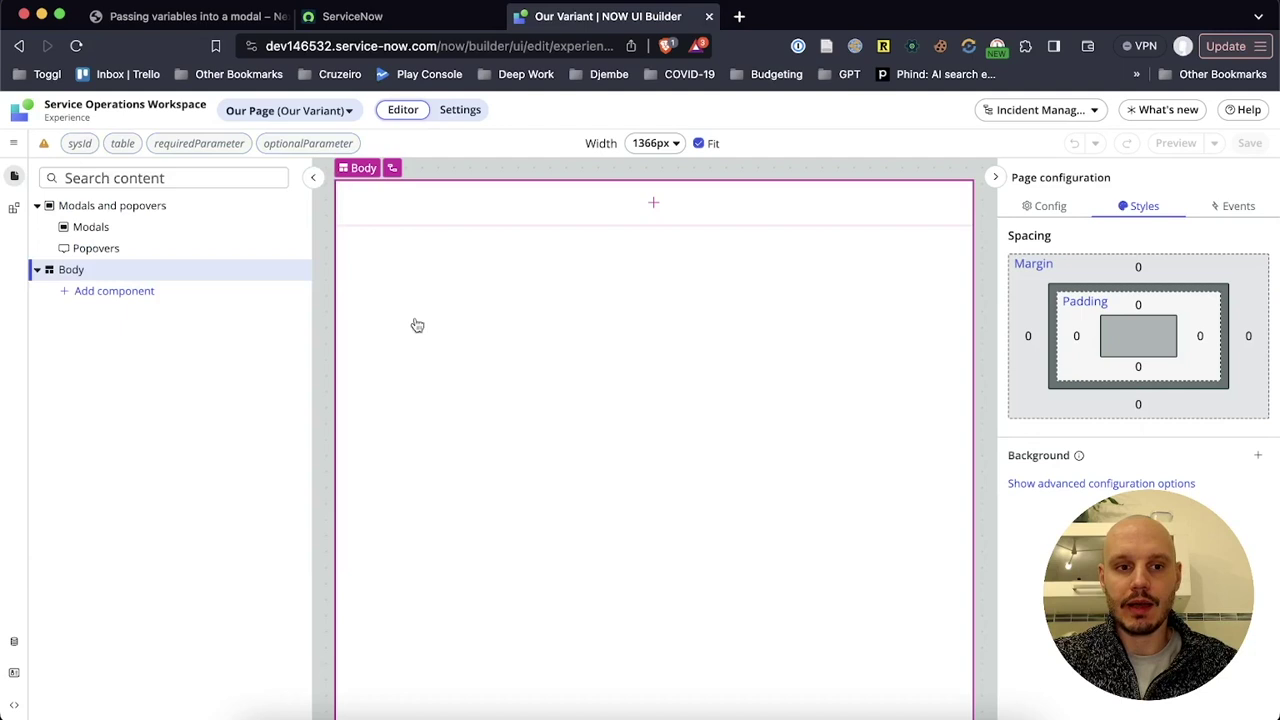
left_click(654, 204)
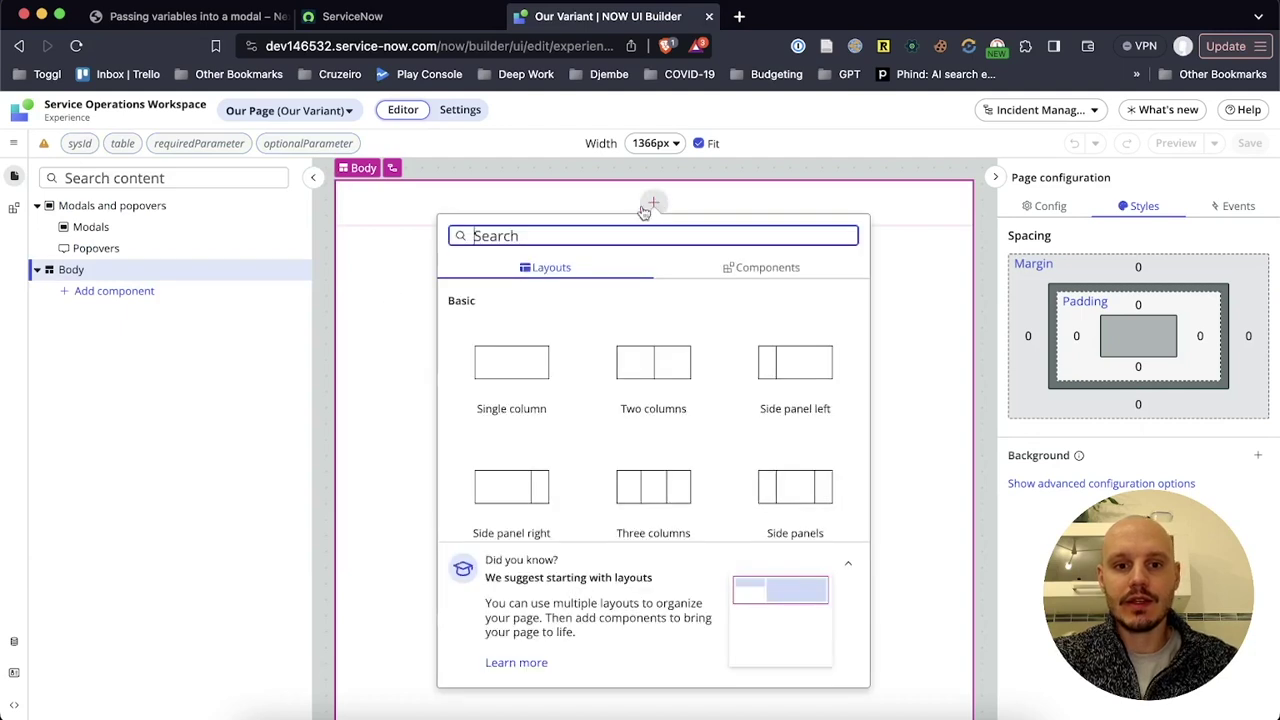
type("styl")
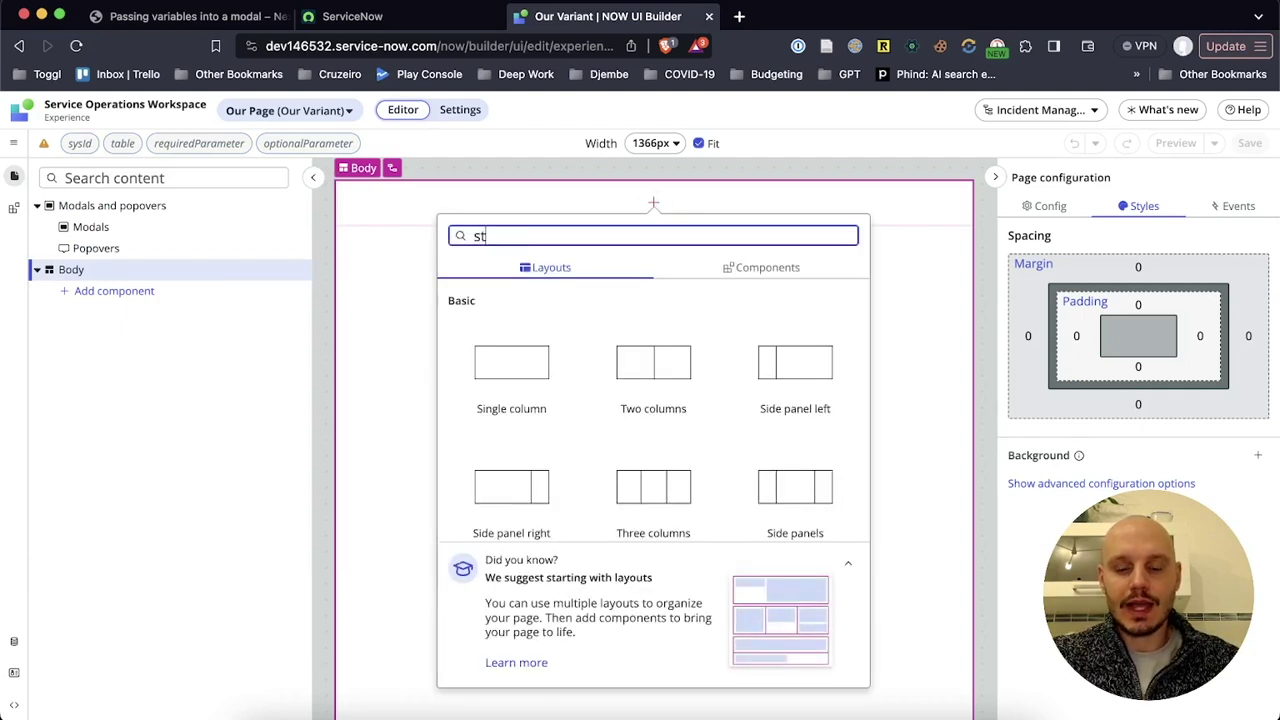
left_click(490, 340)
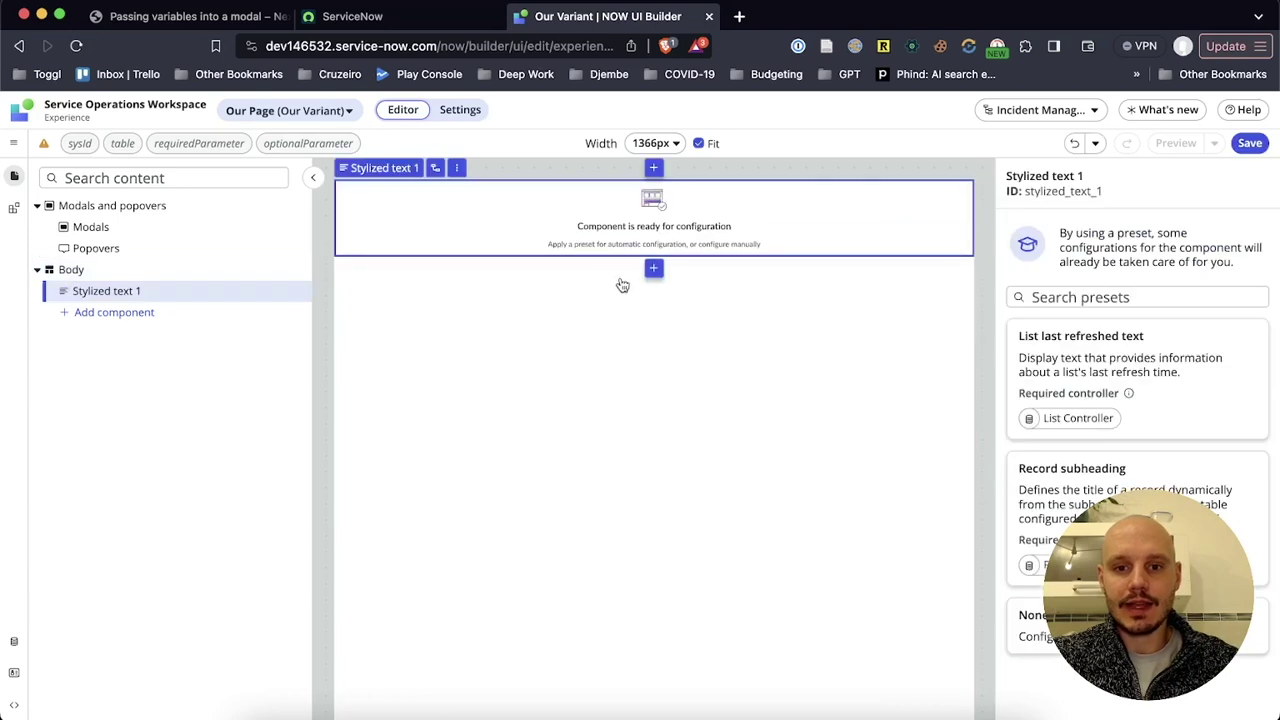
left_click(1035, 625)
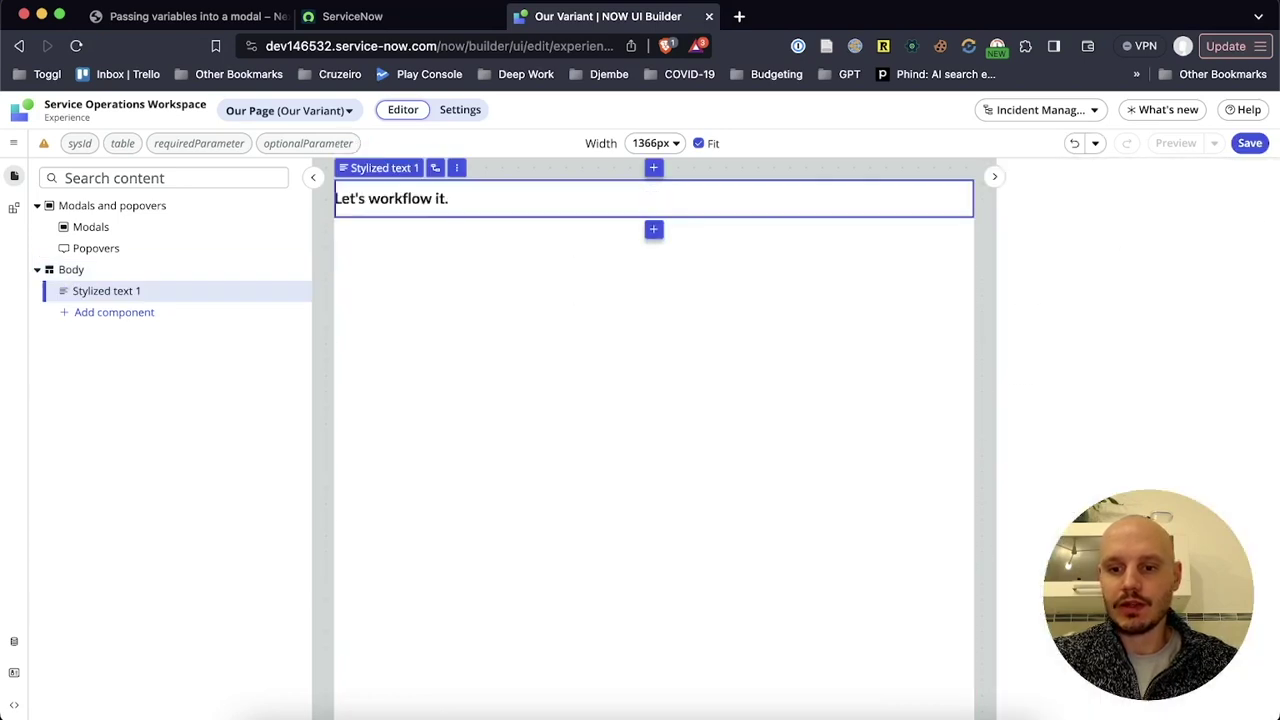
left_click(300, 296)
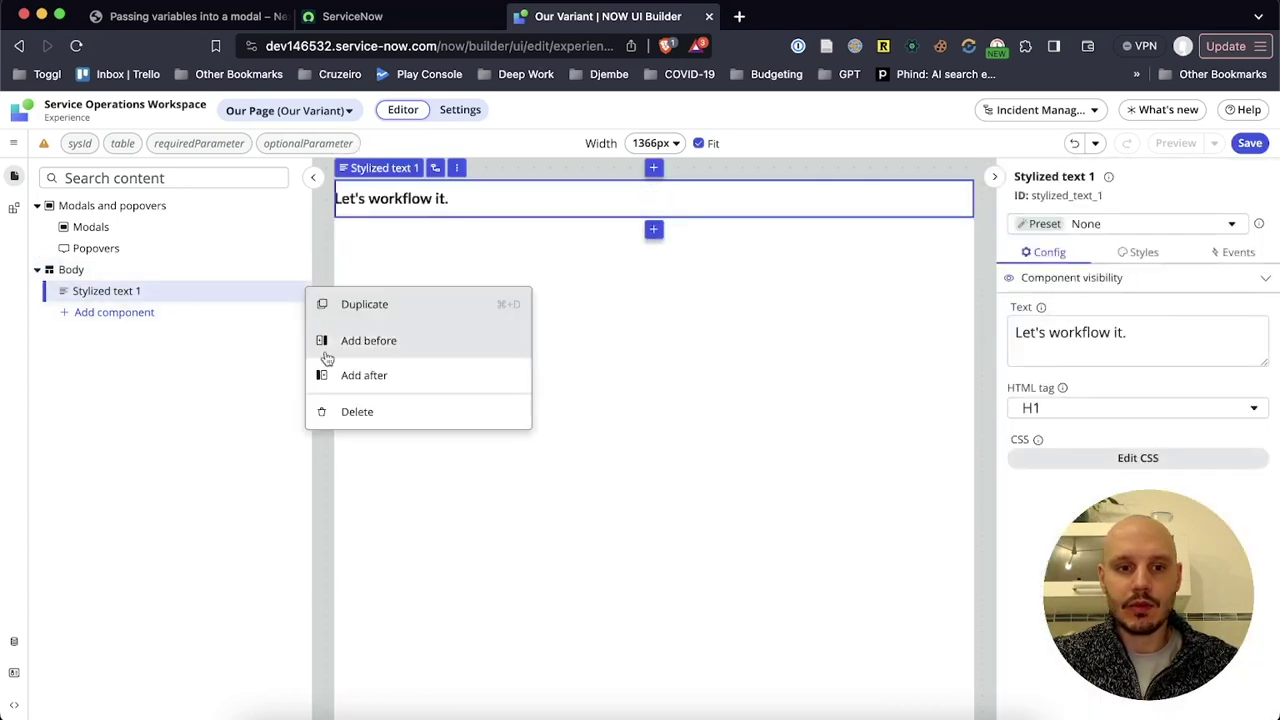
left_click(378, 305)
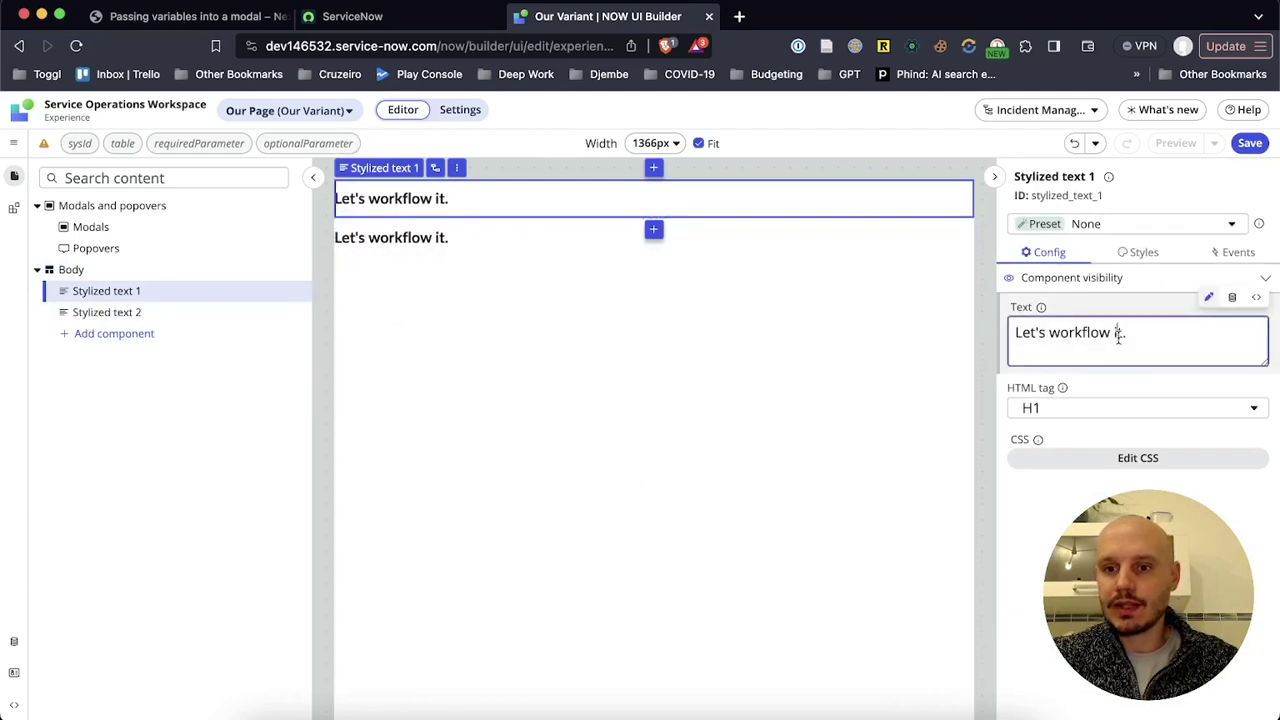
left_click(1232, 299)
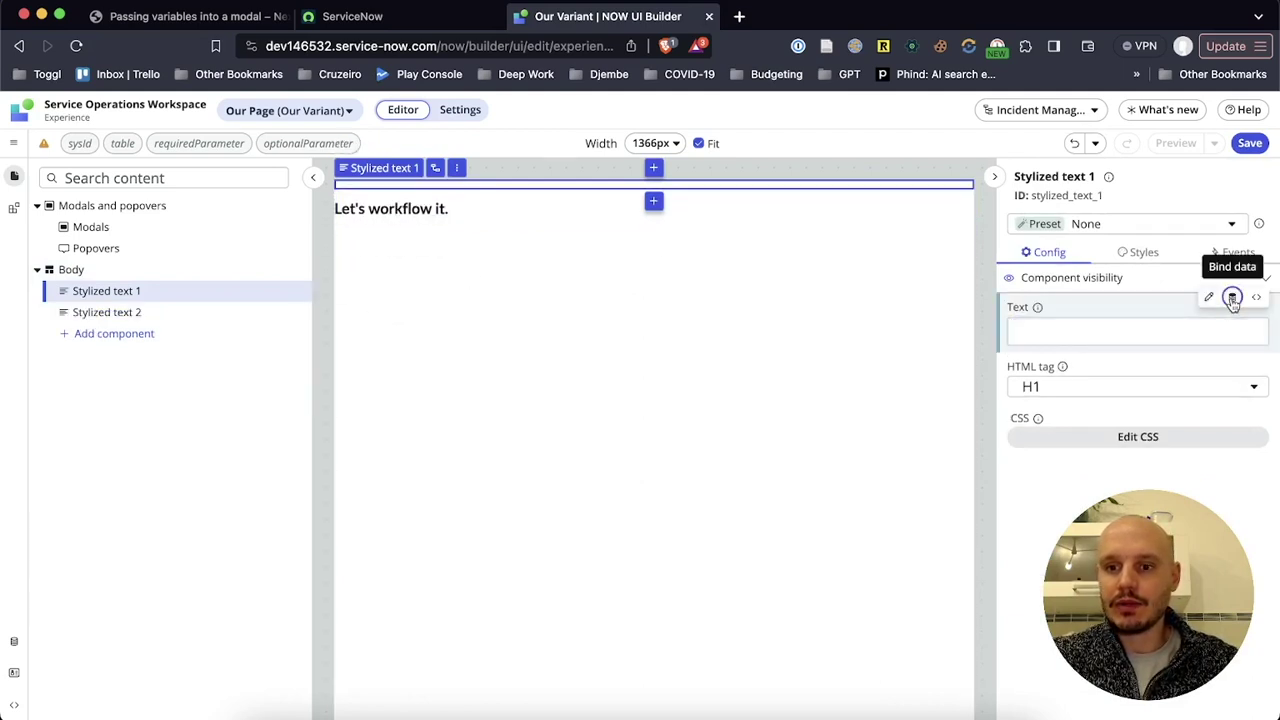
left_click(1157, 335)
type("@con")
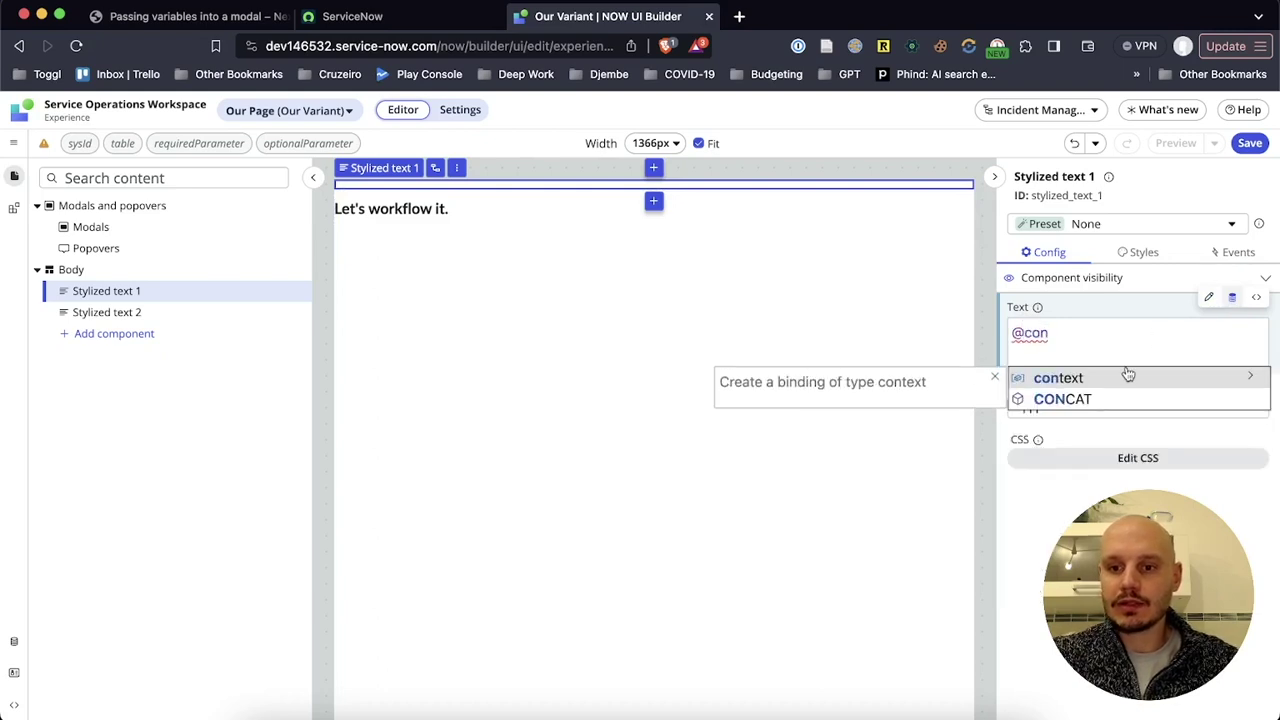
left_click(1127, 376)
type(".")
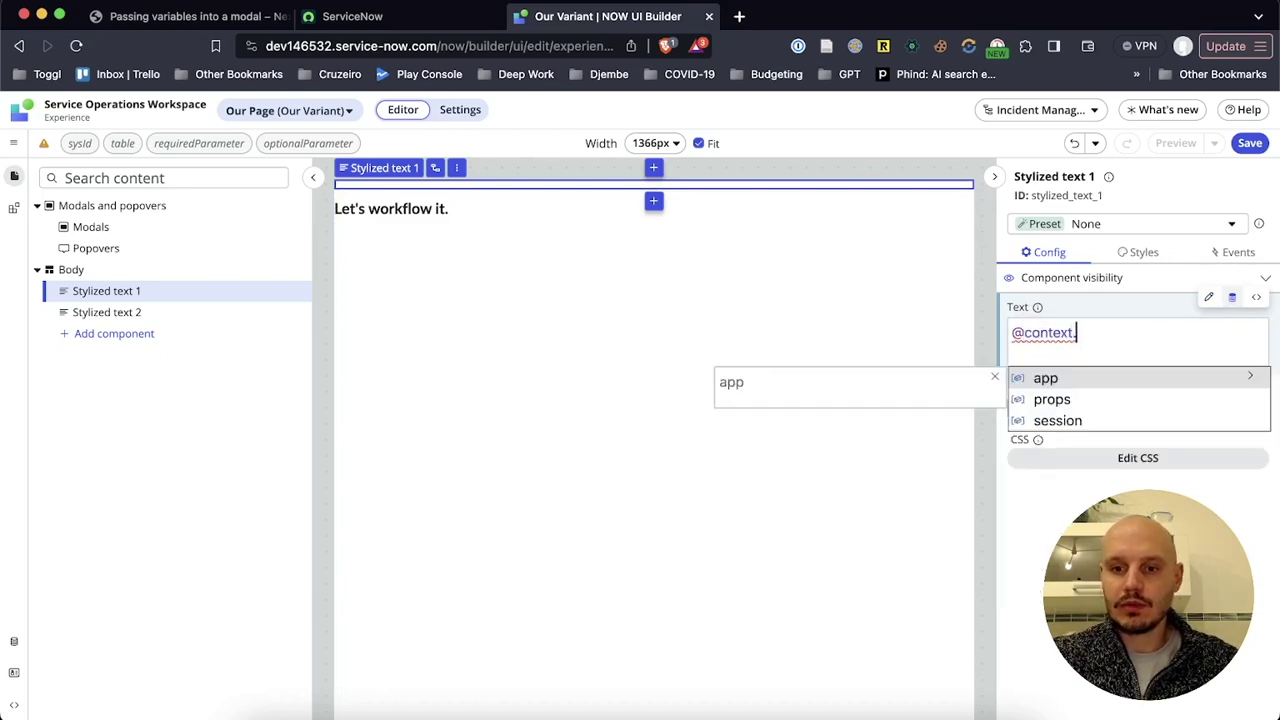
left_click(1052, 400)
type(".")
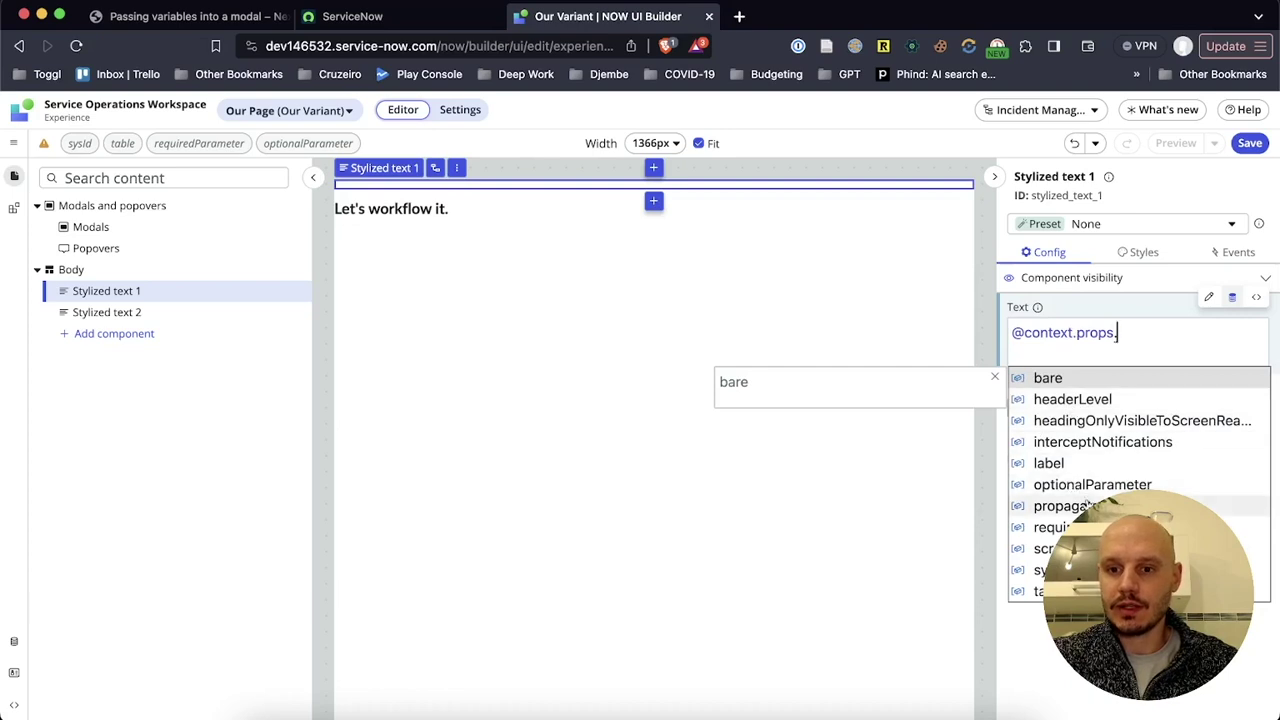
left_click(1060, 527)
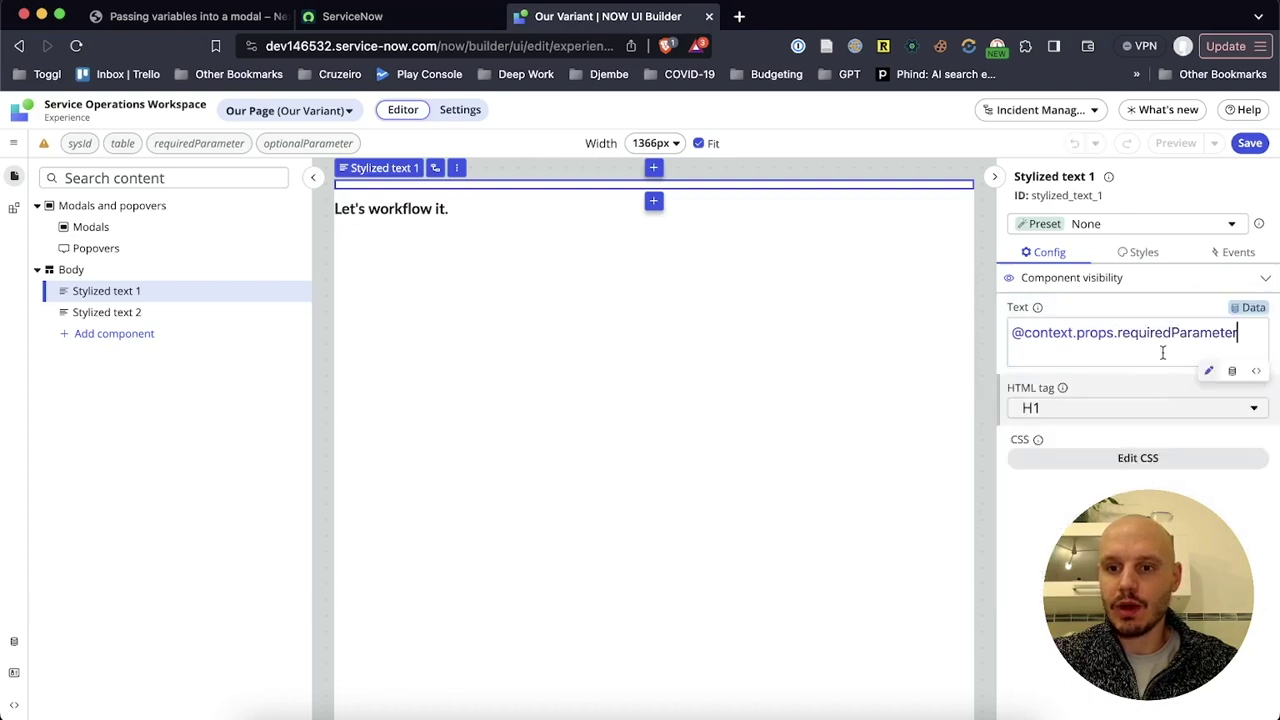
left_click(527, 204)
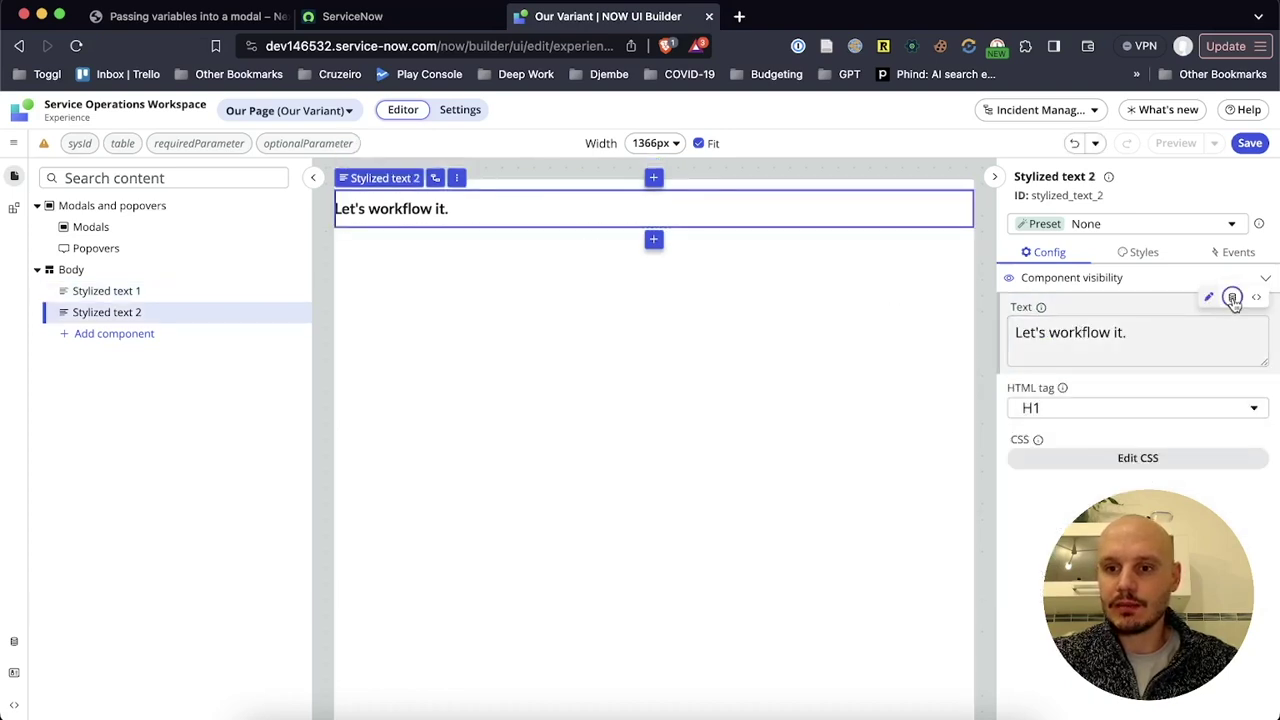
left_click(1232, 299)
type("@c")
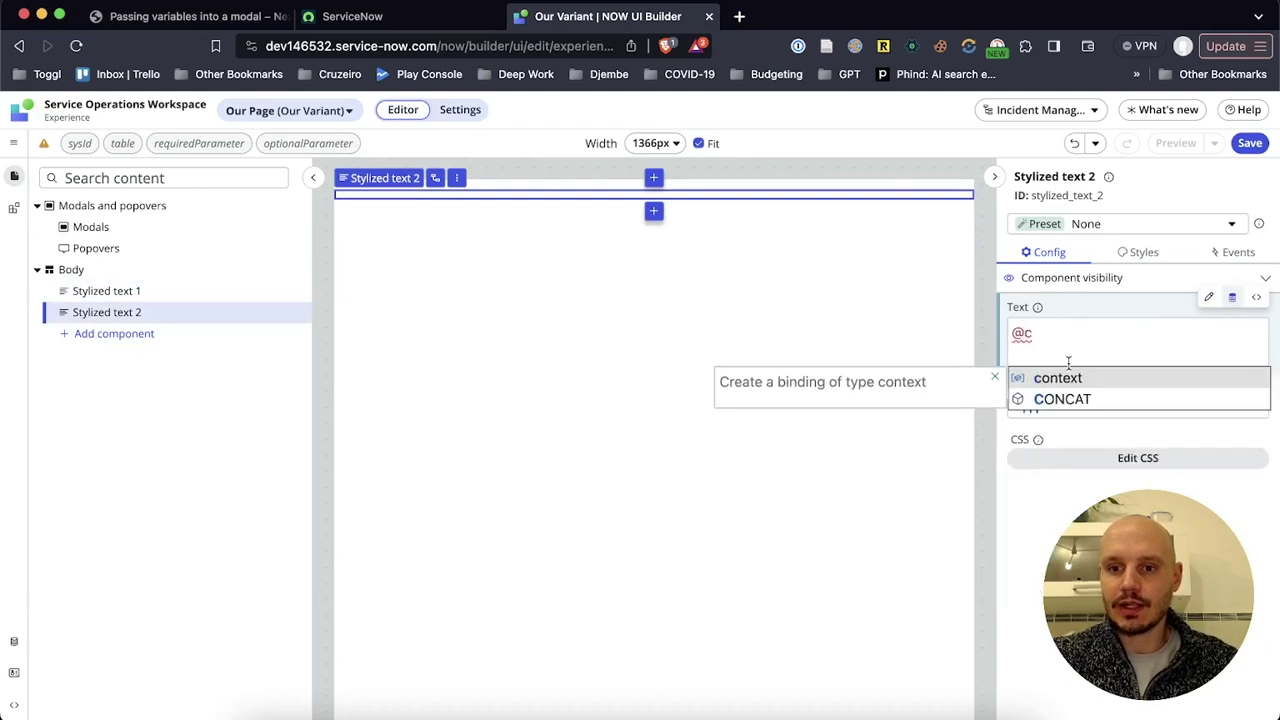
left_click(1066, 378)
type(".pro")
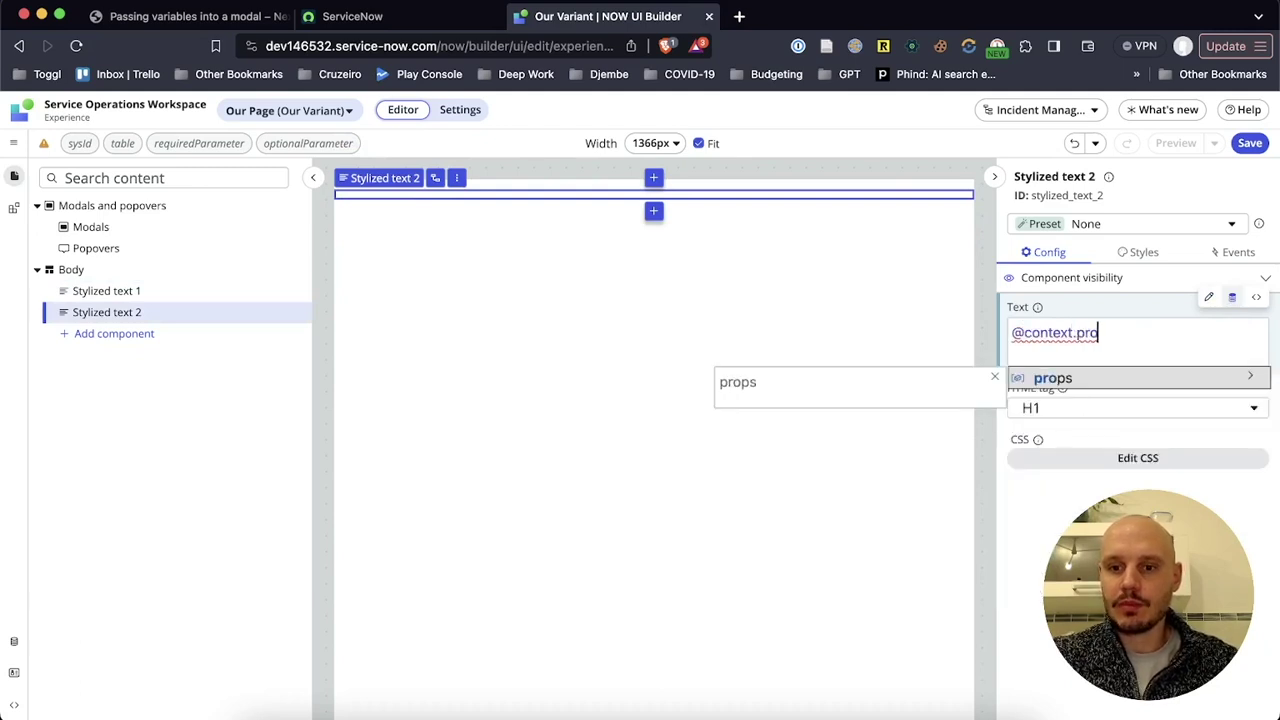
left_click(1066, 378)
type(".")
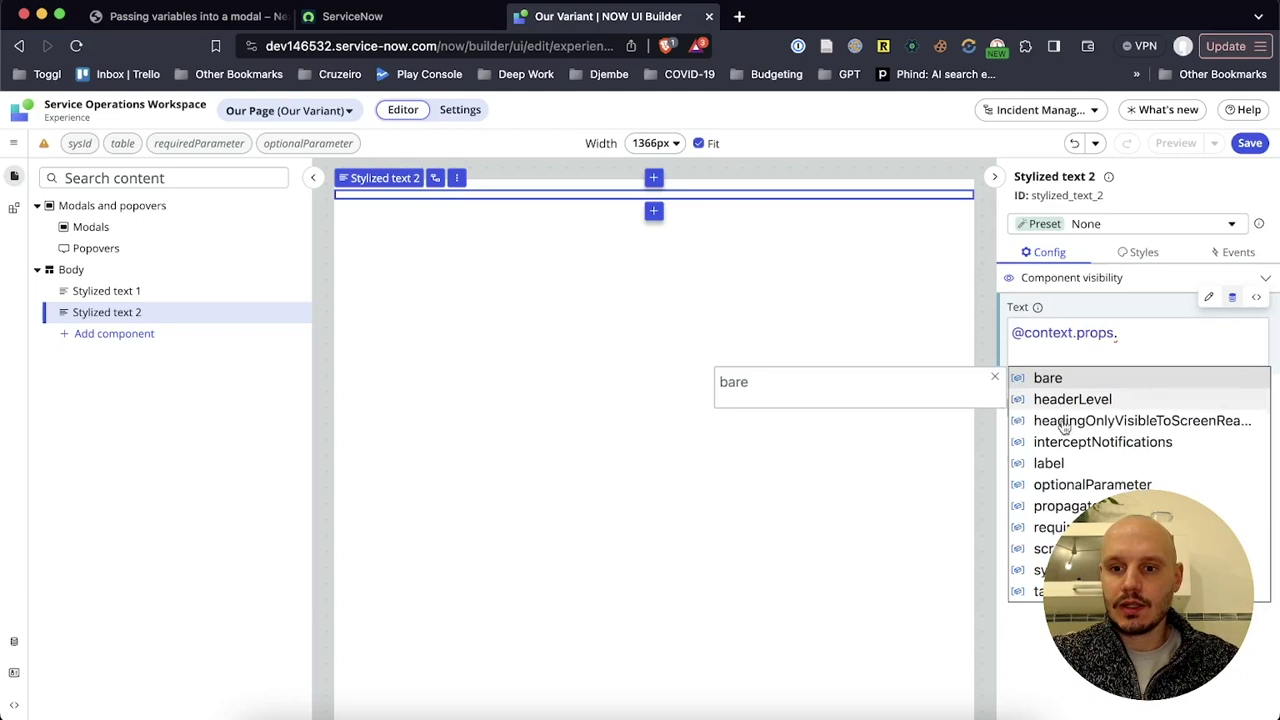
left_click(1100, 486)
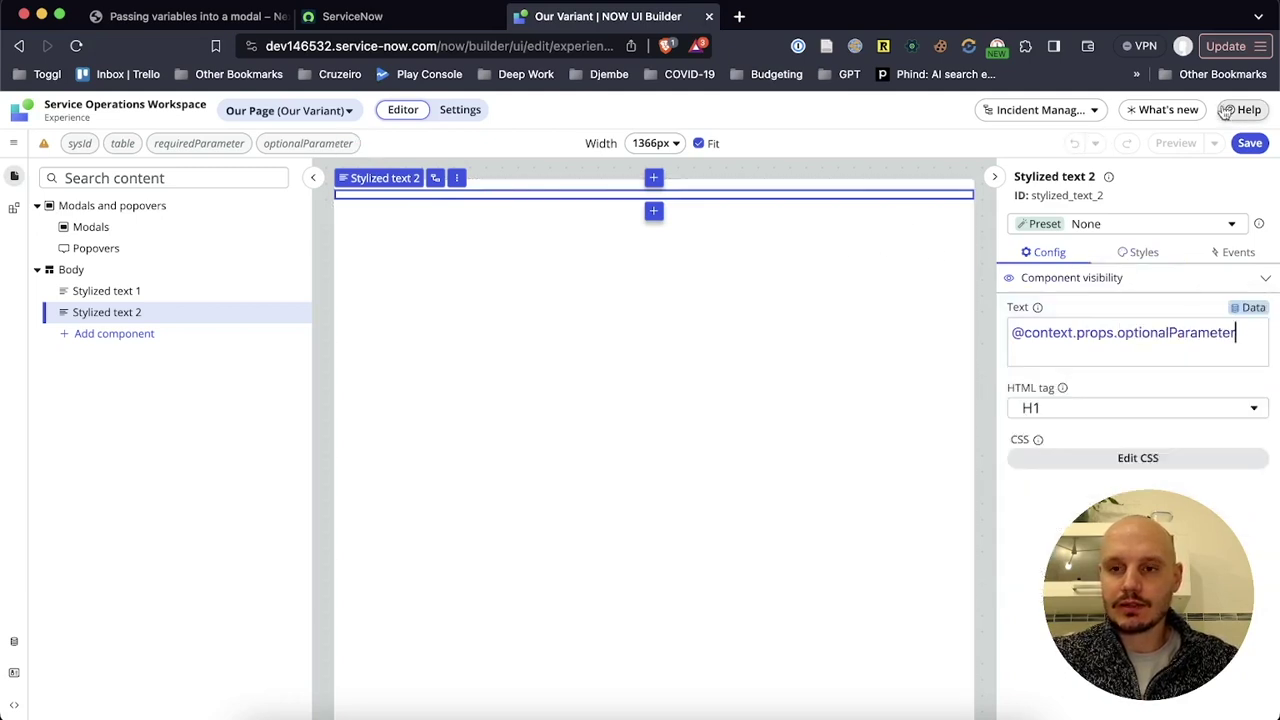
left_click(1250, 143)
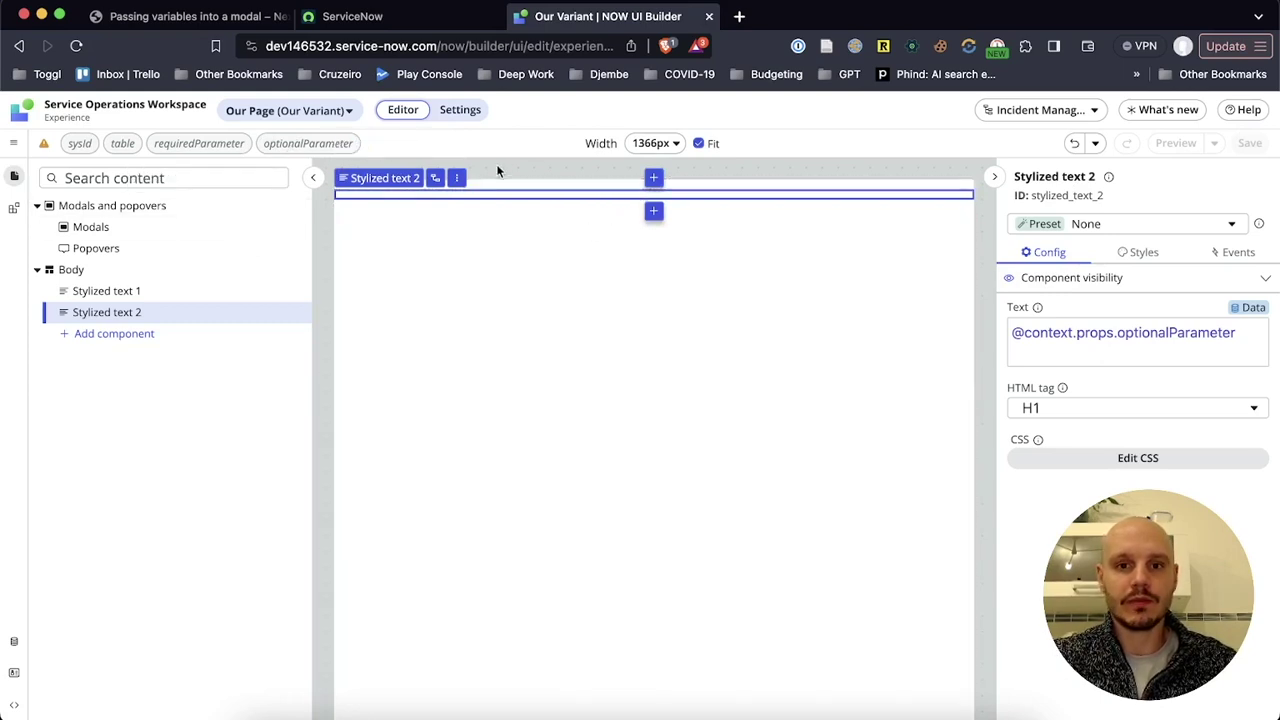
Open Our Page's Variant collection record from the variant settings' Open records menu.
left_click(460, 110)
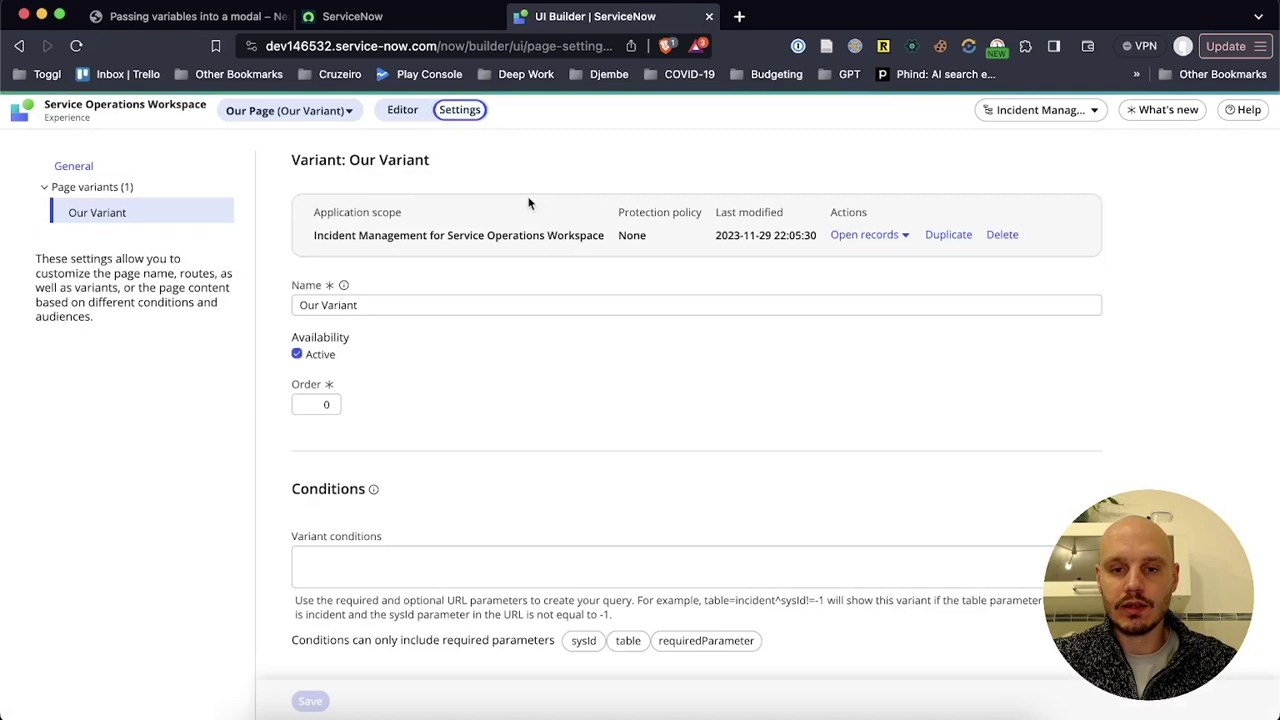
left_click(895, 234)
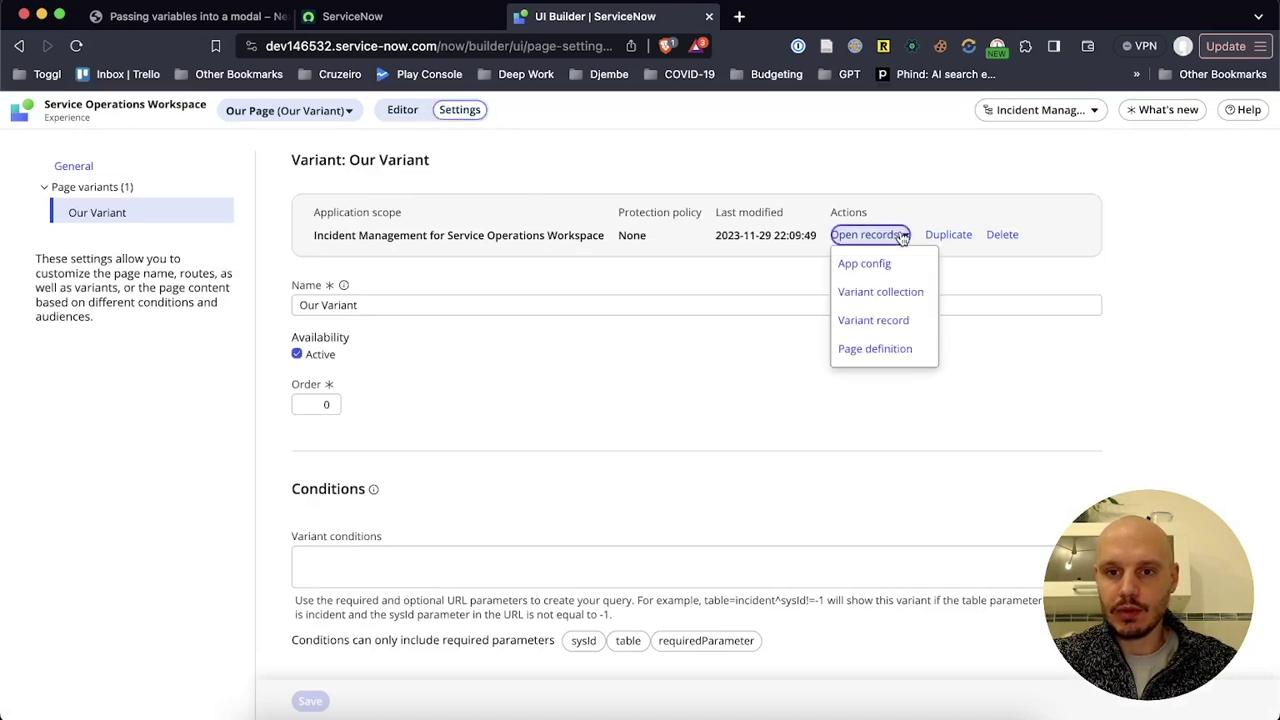
left_click(882, 292)
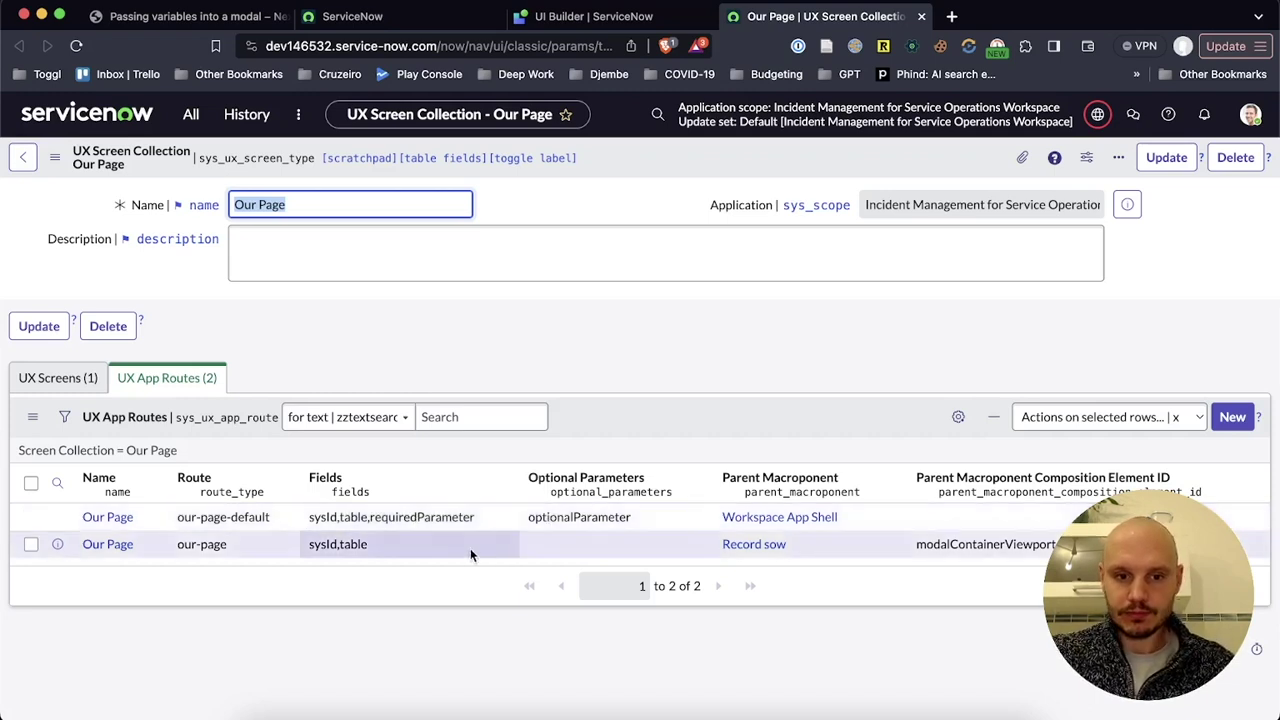
Change the our-page route's Fields to sysId,table,requiredParameter.
left_click(452, 544)
left_click(452, 544)
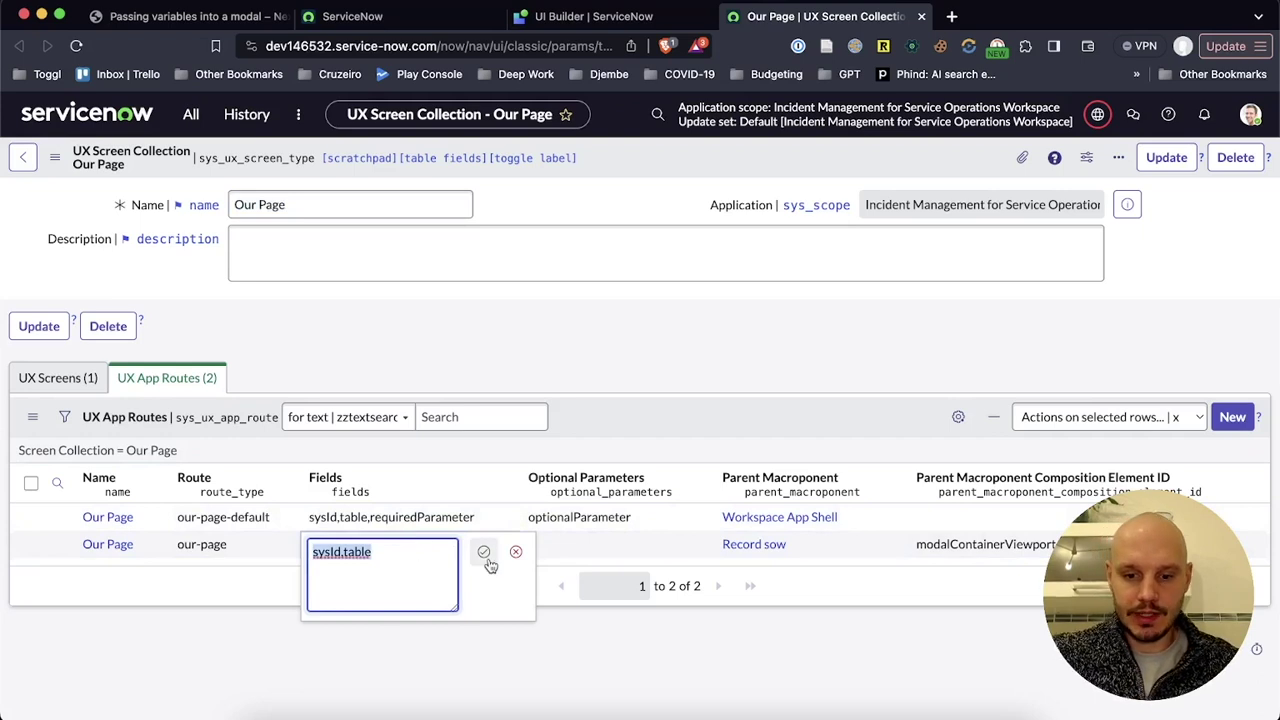
key("BackSpace")
key("super+z")
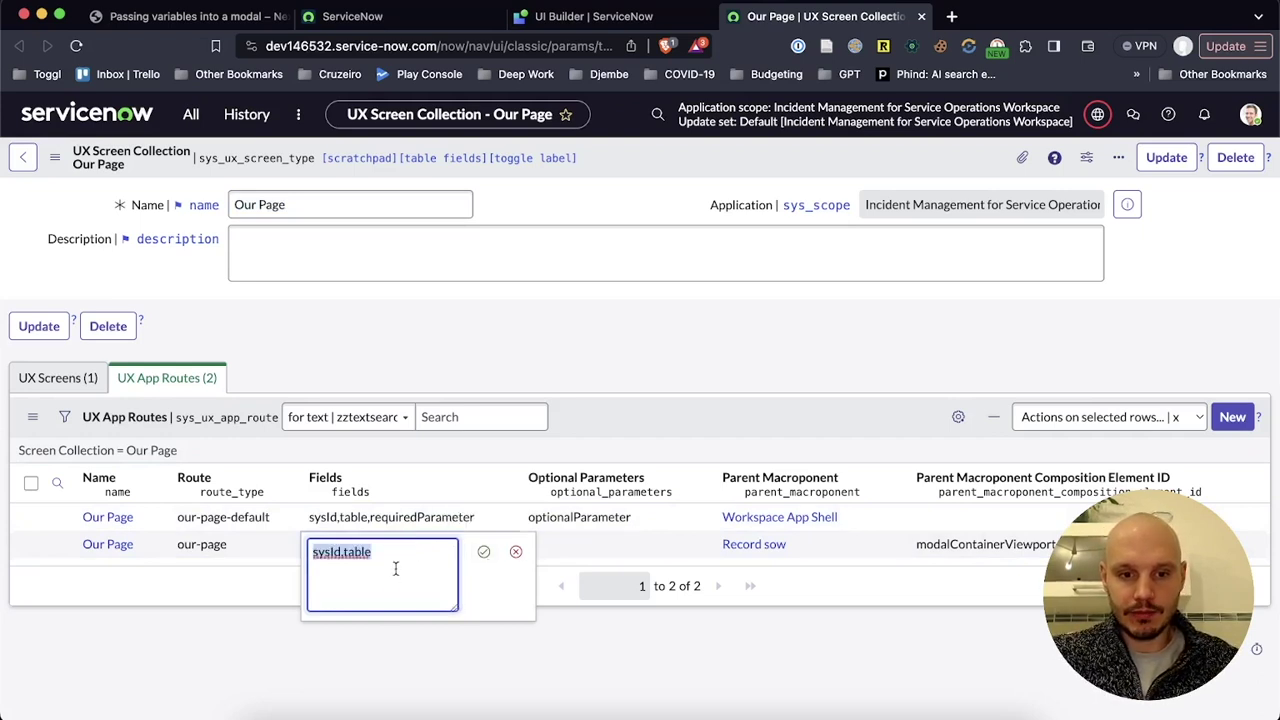
left_click(403, 567)
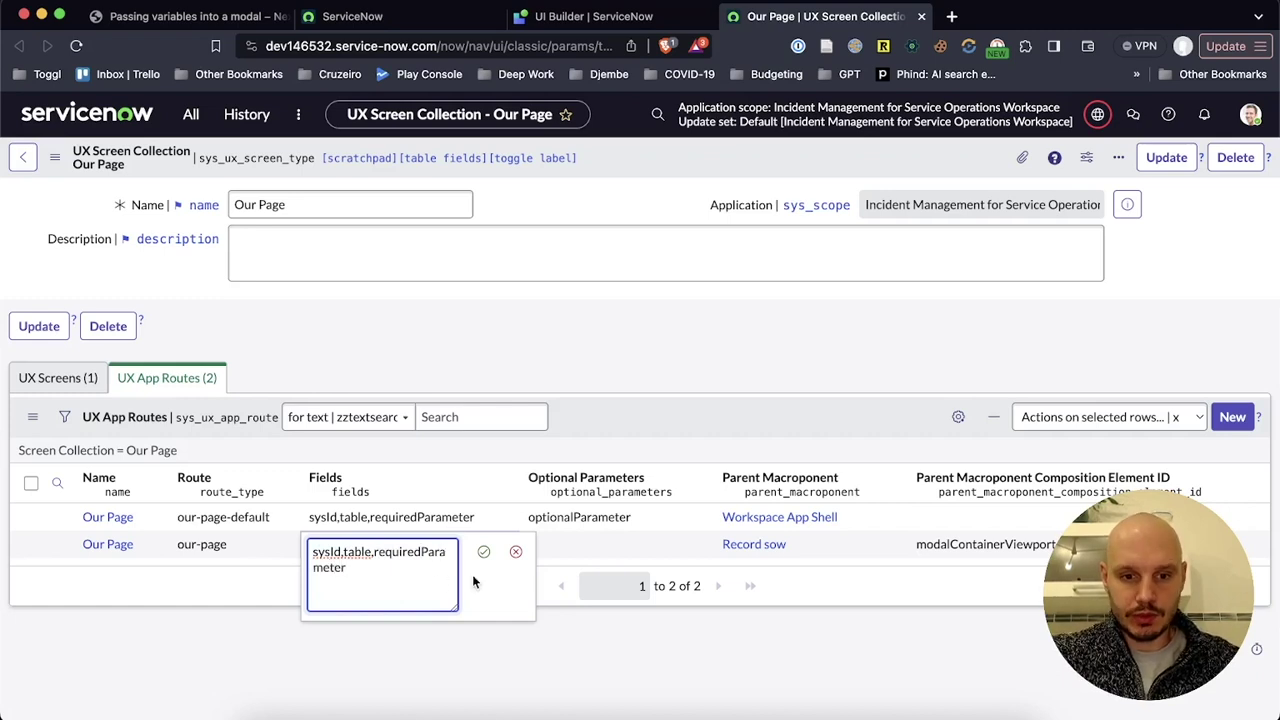
left_click(484, 552)
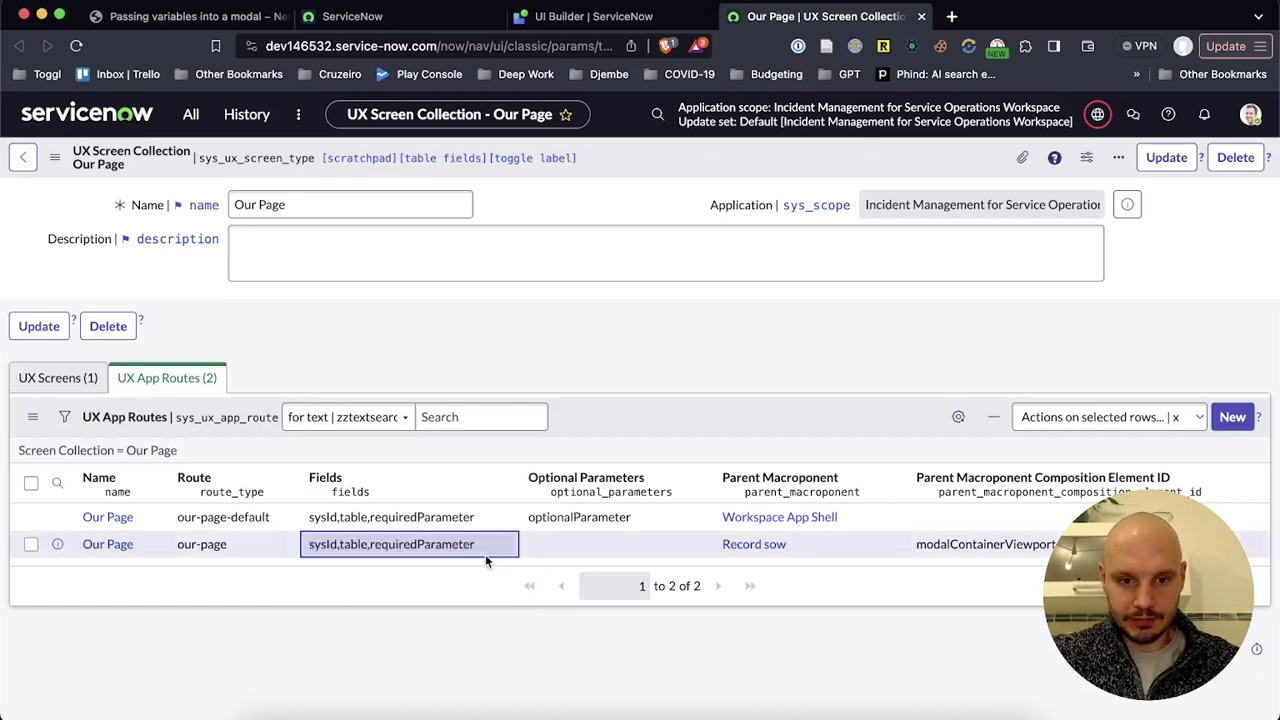
Set the our-page route's Optional Parameters to optionalParameter and save the record.
double_click(602, 539)
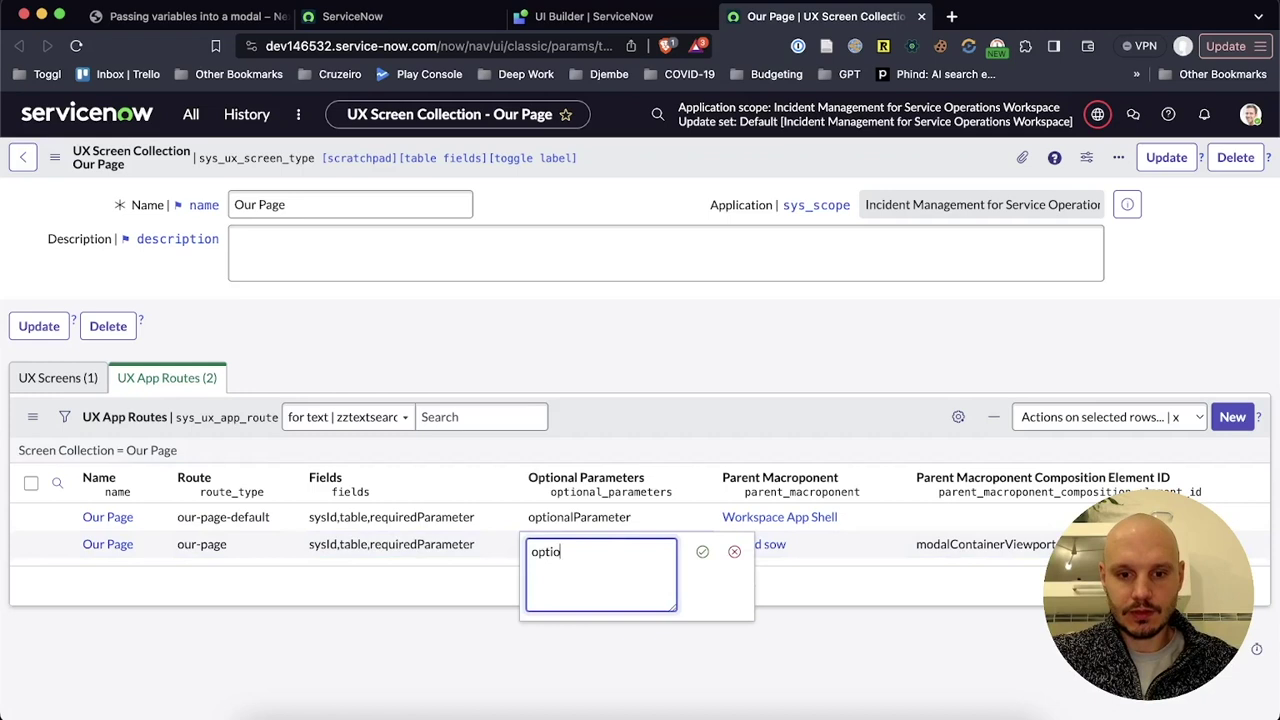
type("optionalParameter")
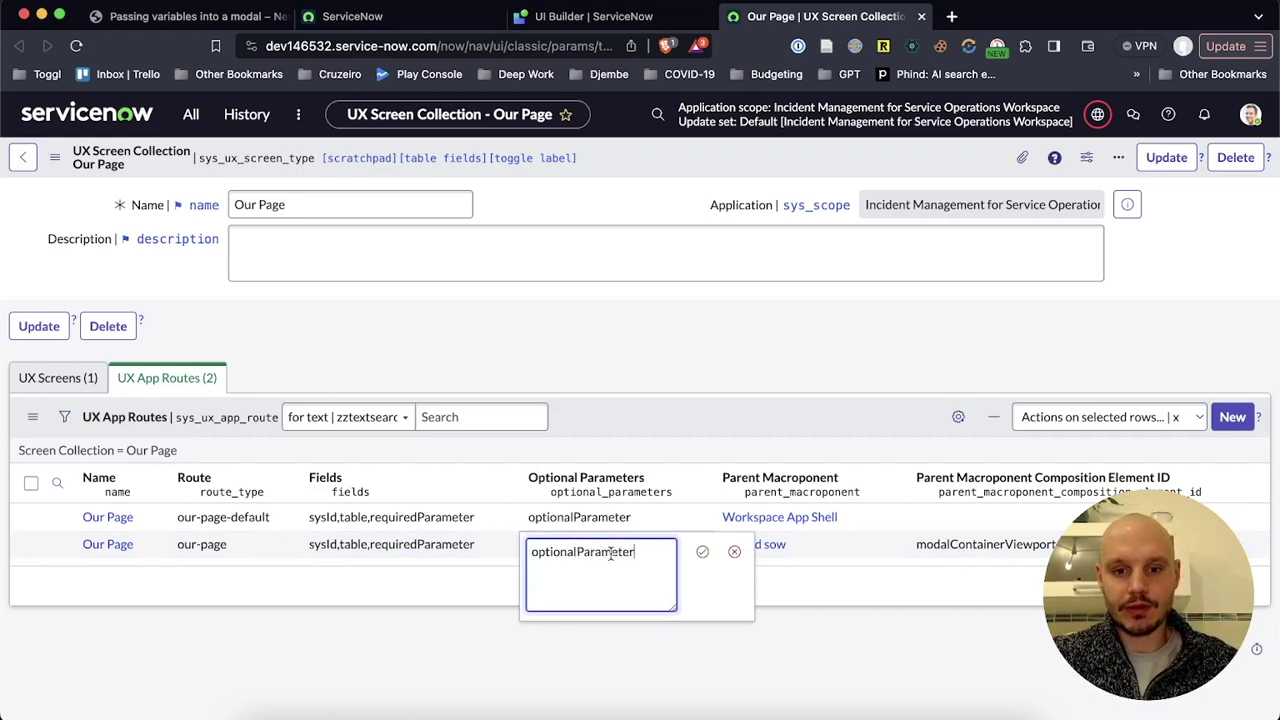
left_click(702, 552)
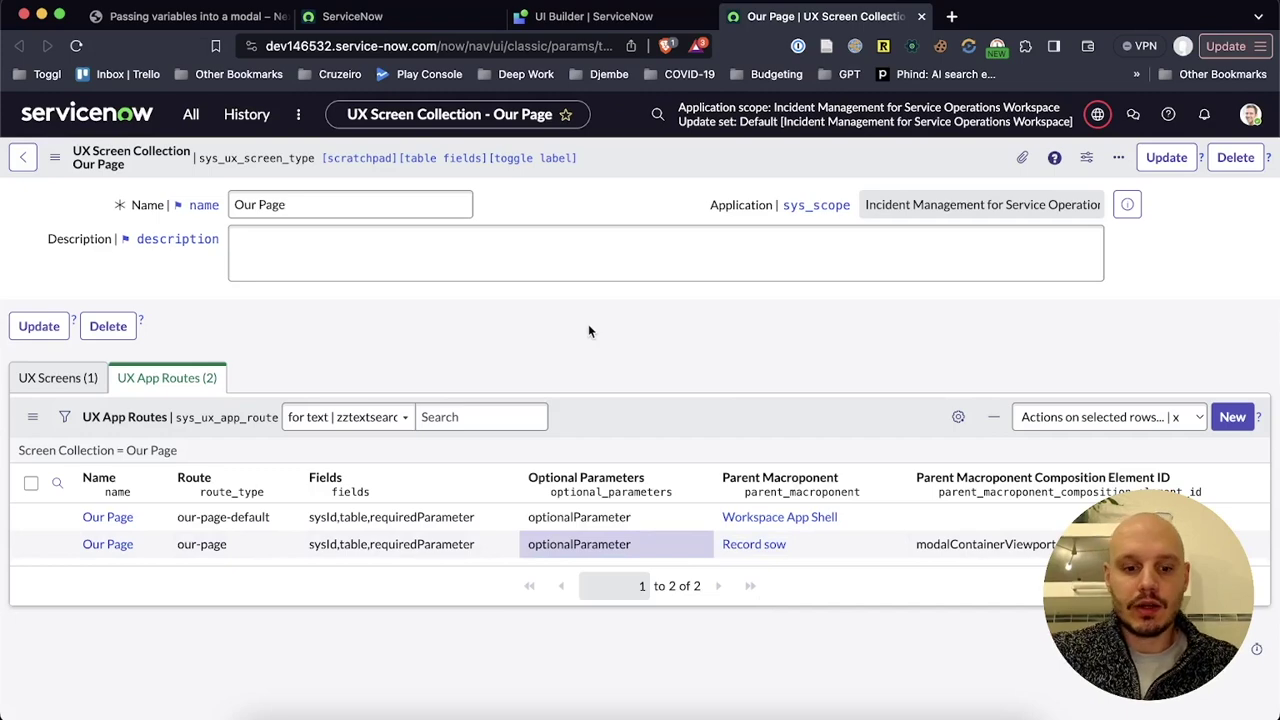
key("super+r")
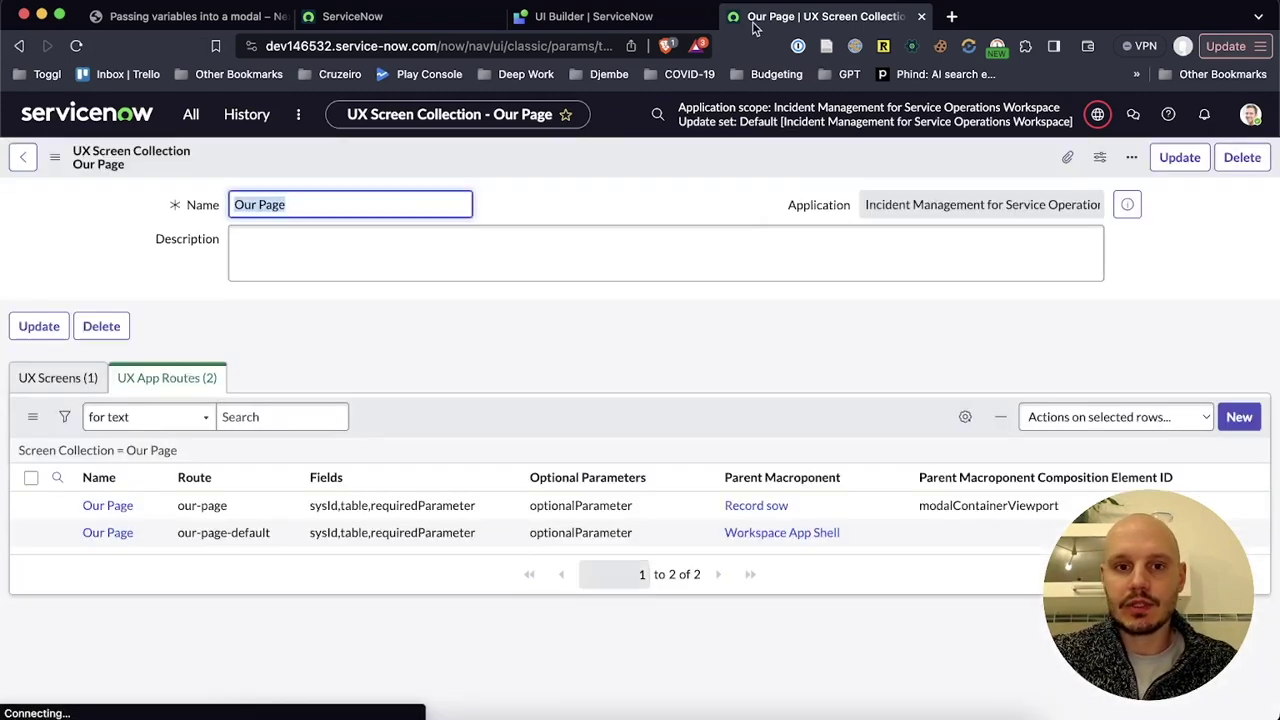
Return to the tutorial and scroll to Step 2: Mapping the parameters to the payload.
left_click(228, 20)
scroll(537, 322, "down", 10)
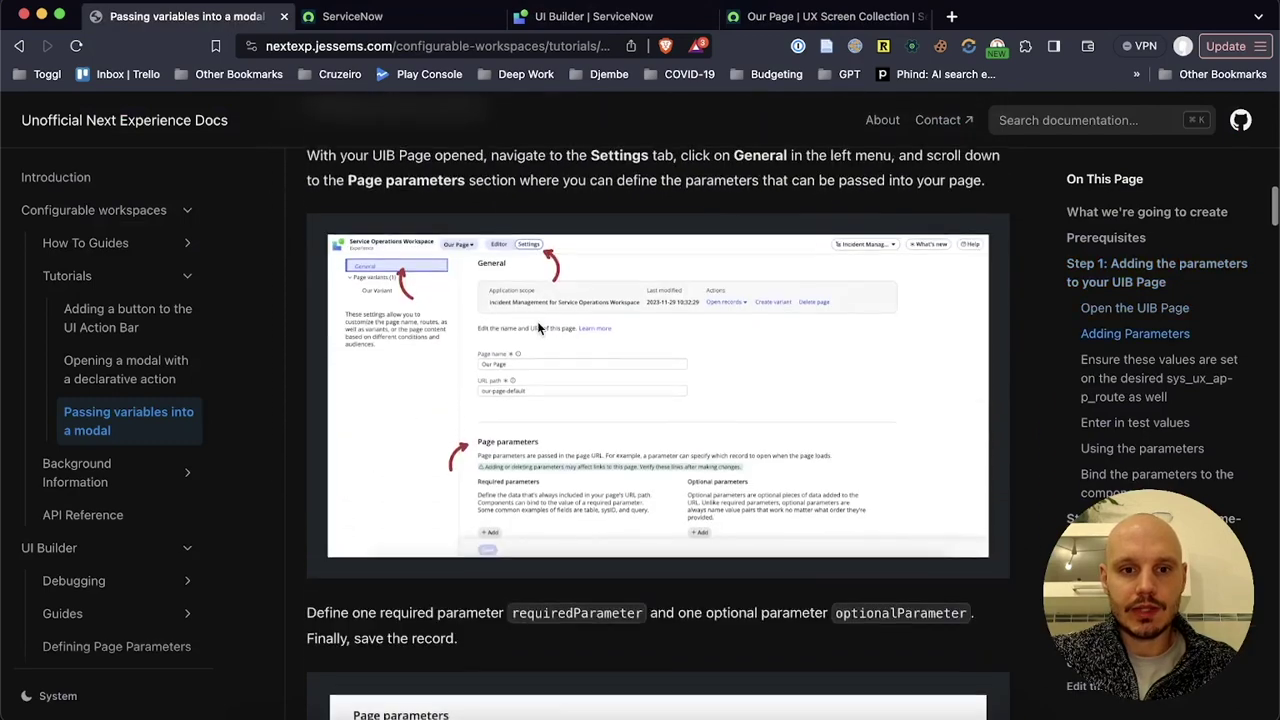
scroll(537, 321, "down", 6)
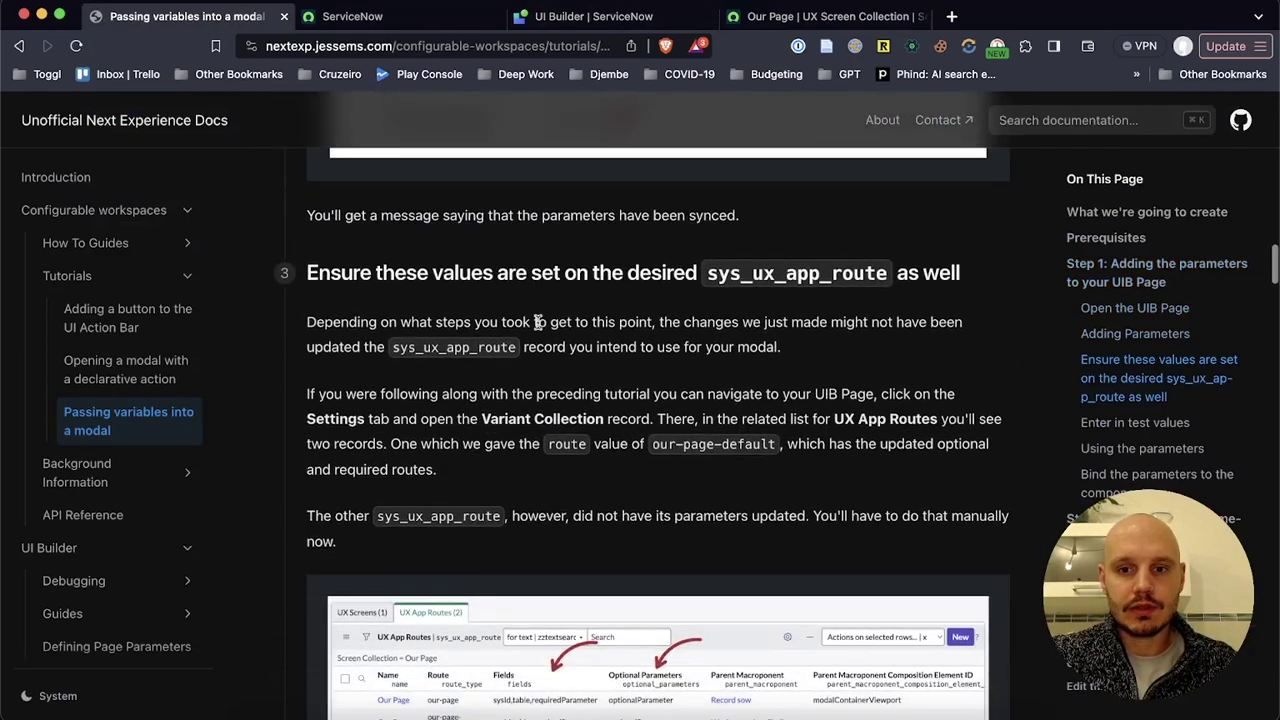
scroll(537, 322, "down", 5)
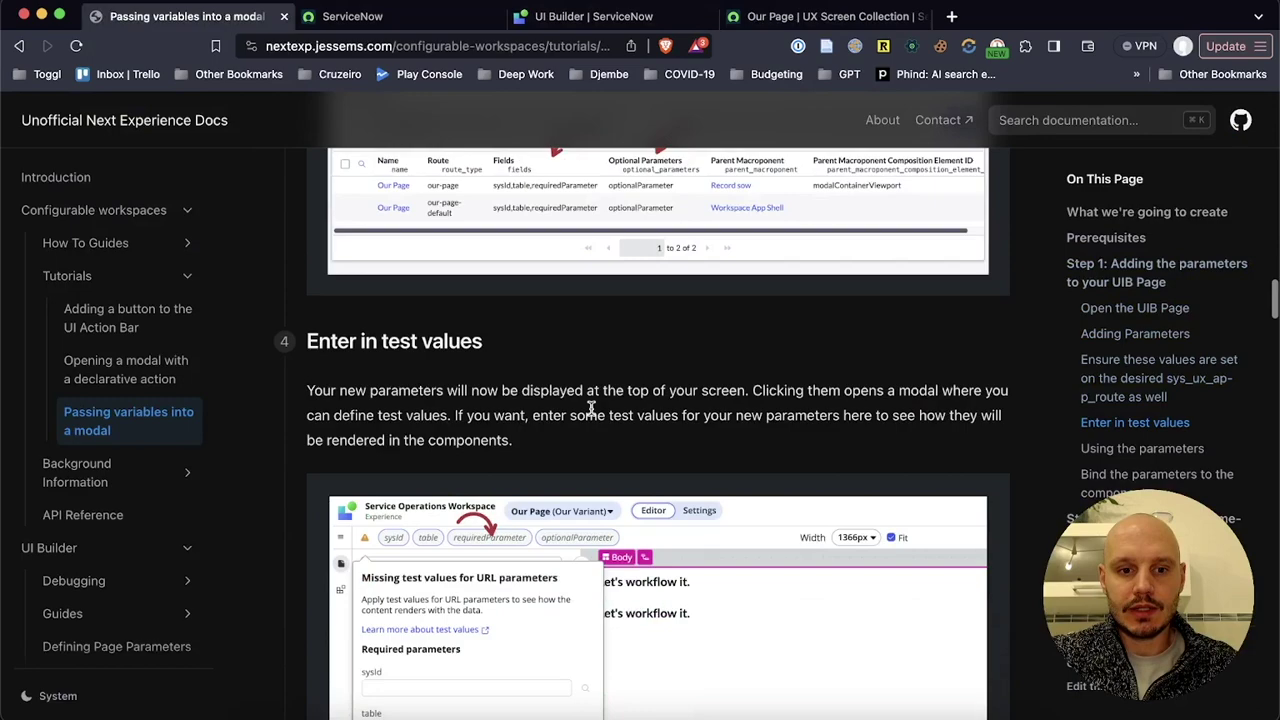
scroll(591, 410, "down", 8)
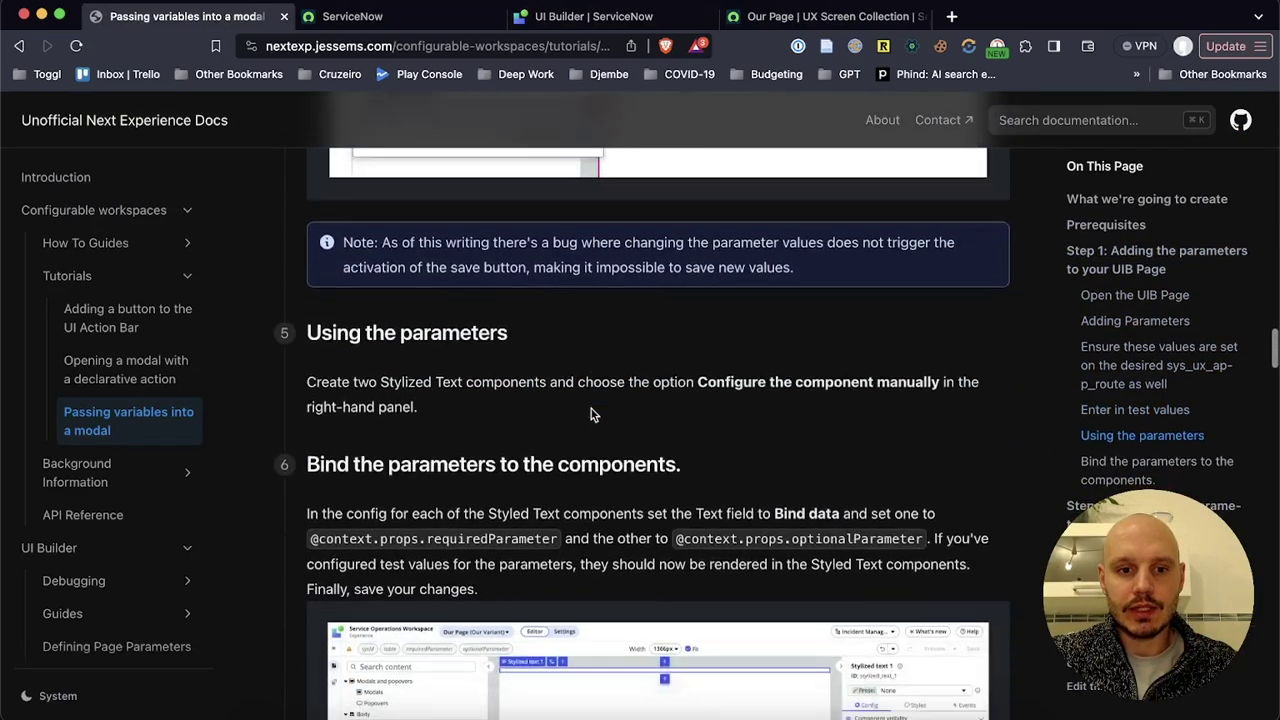
scroll(591, 412, "down", 7)
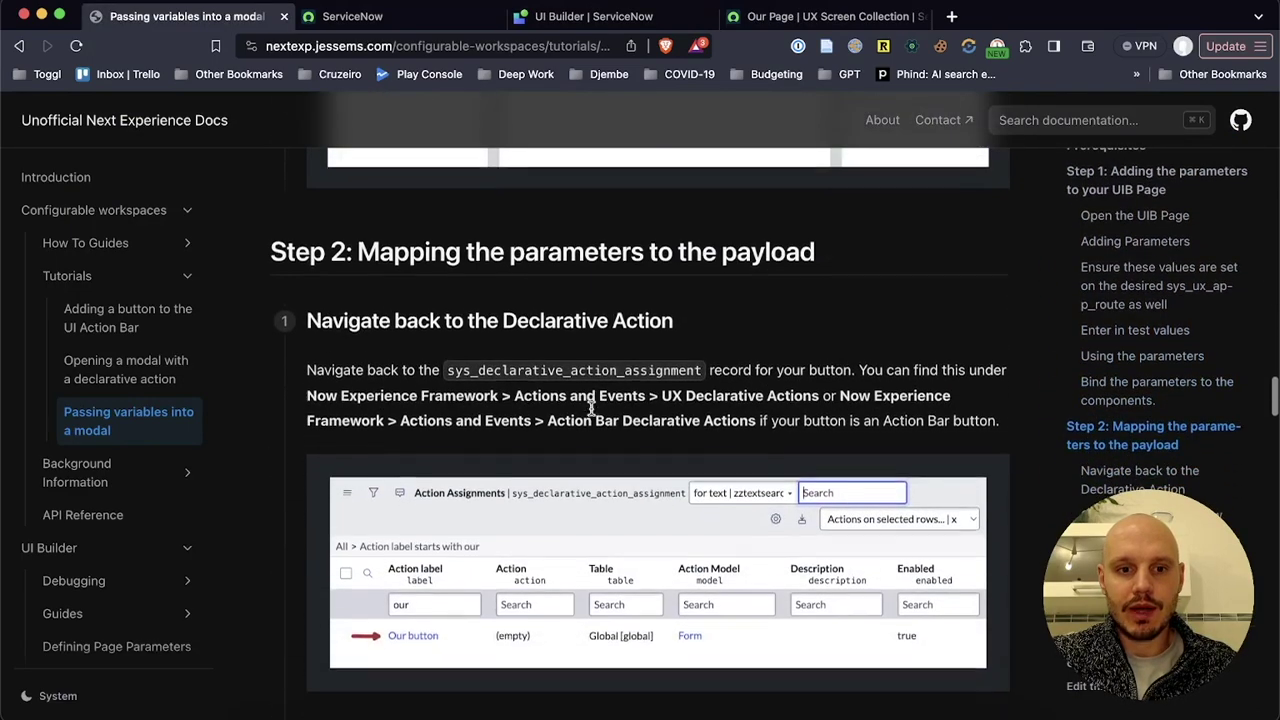
scroll(591, 408, "down", 2)
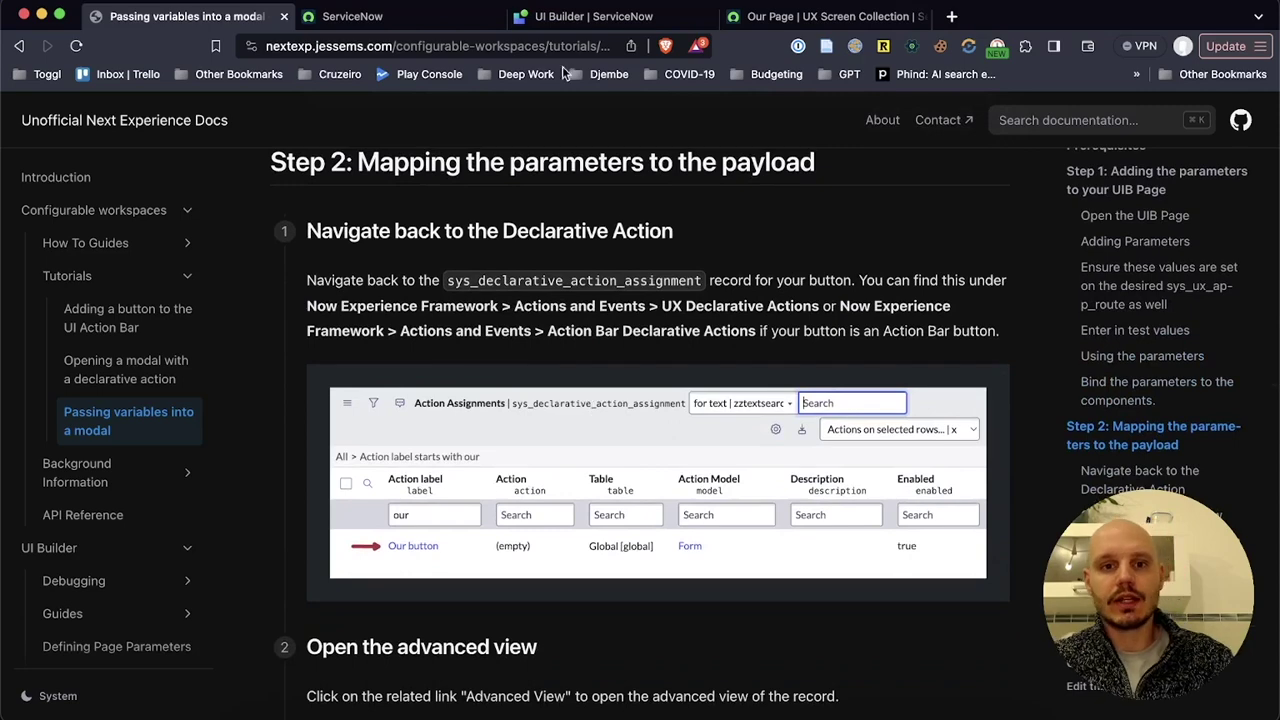
Find the Action Bar Declarative Actions with label 'our' and open the Our button record.
left_click(428, 15)
left_click(191, 114)
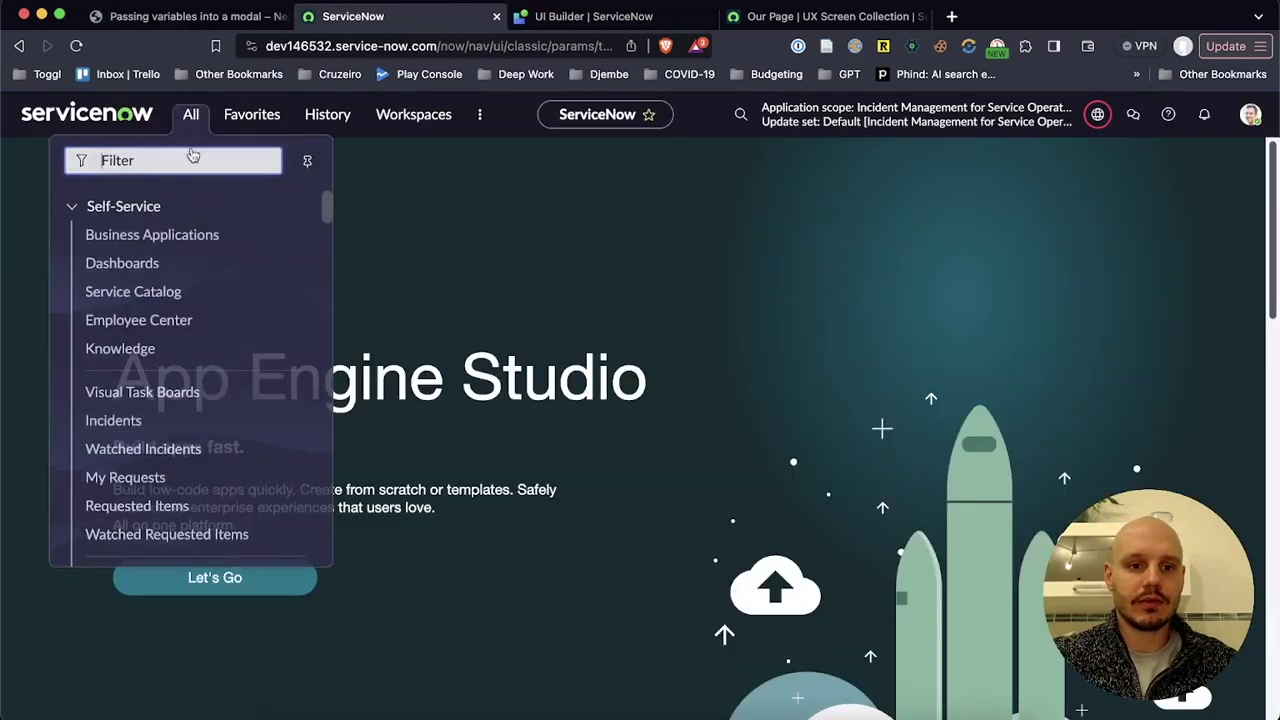
type("decl")
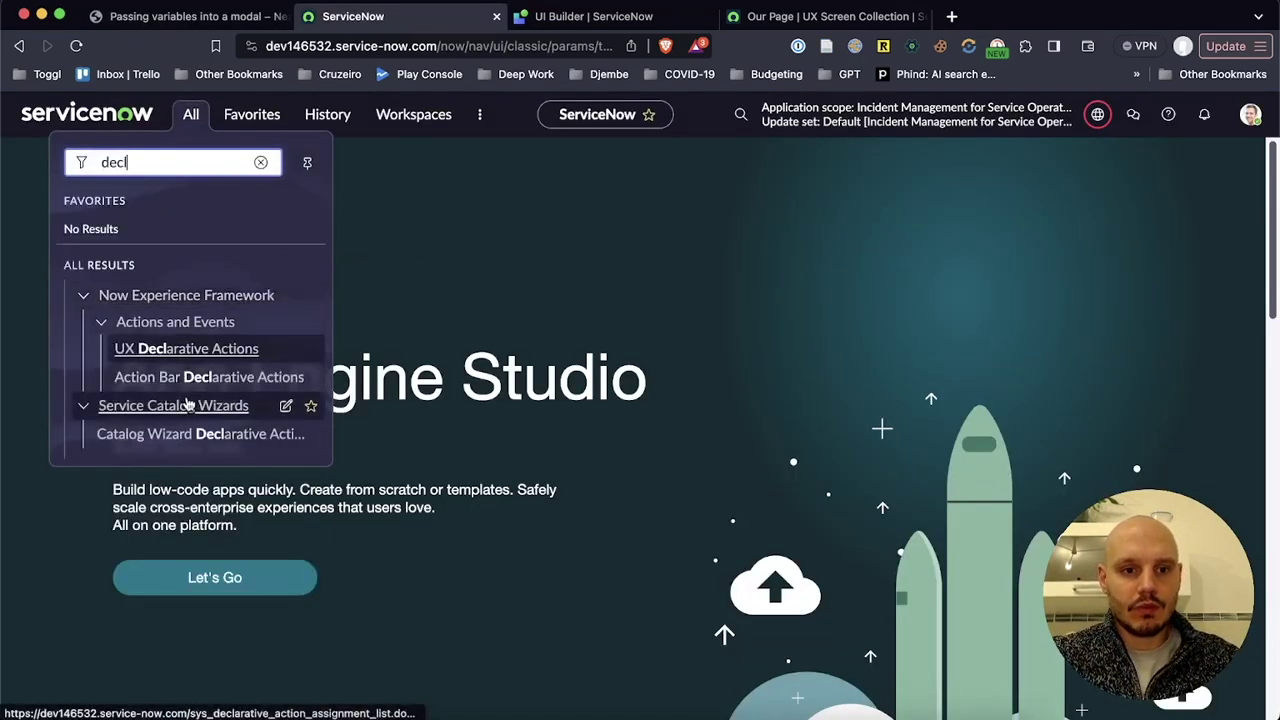
left_click(207, 383)
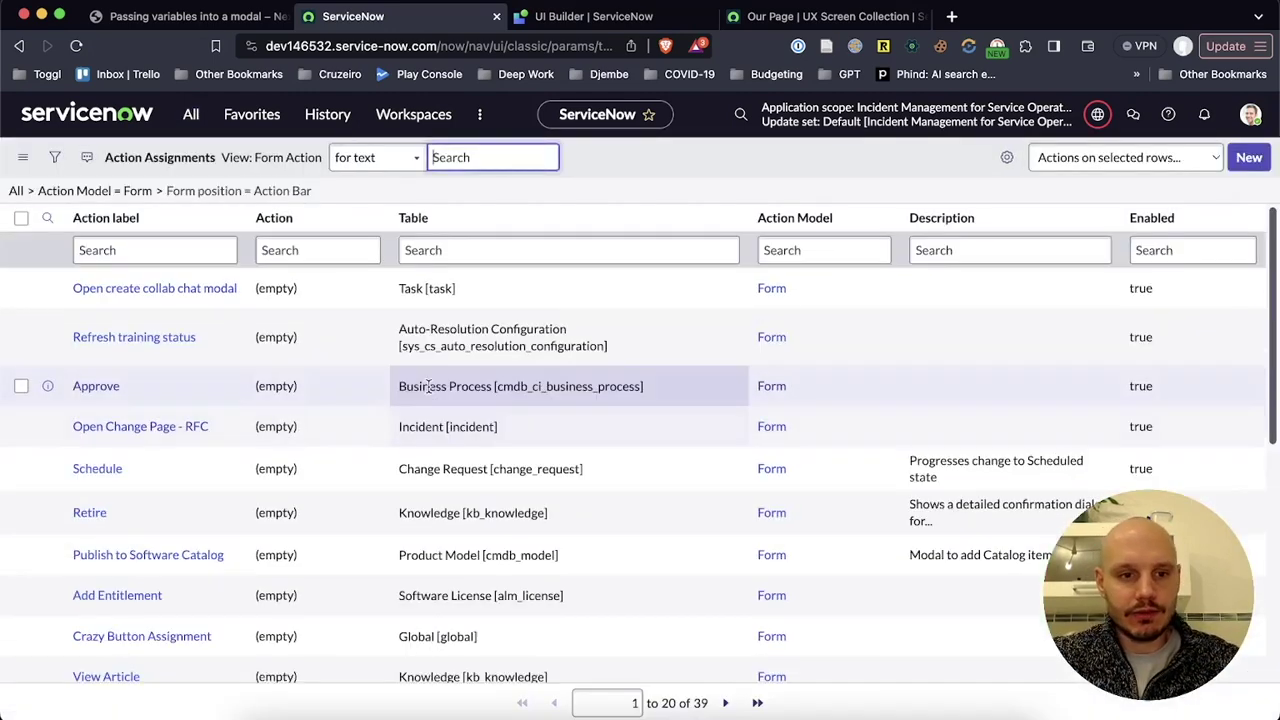
left_click(171, 262)
type("o")
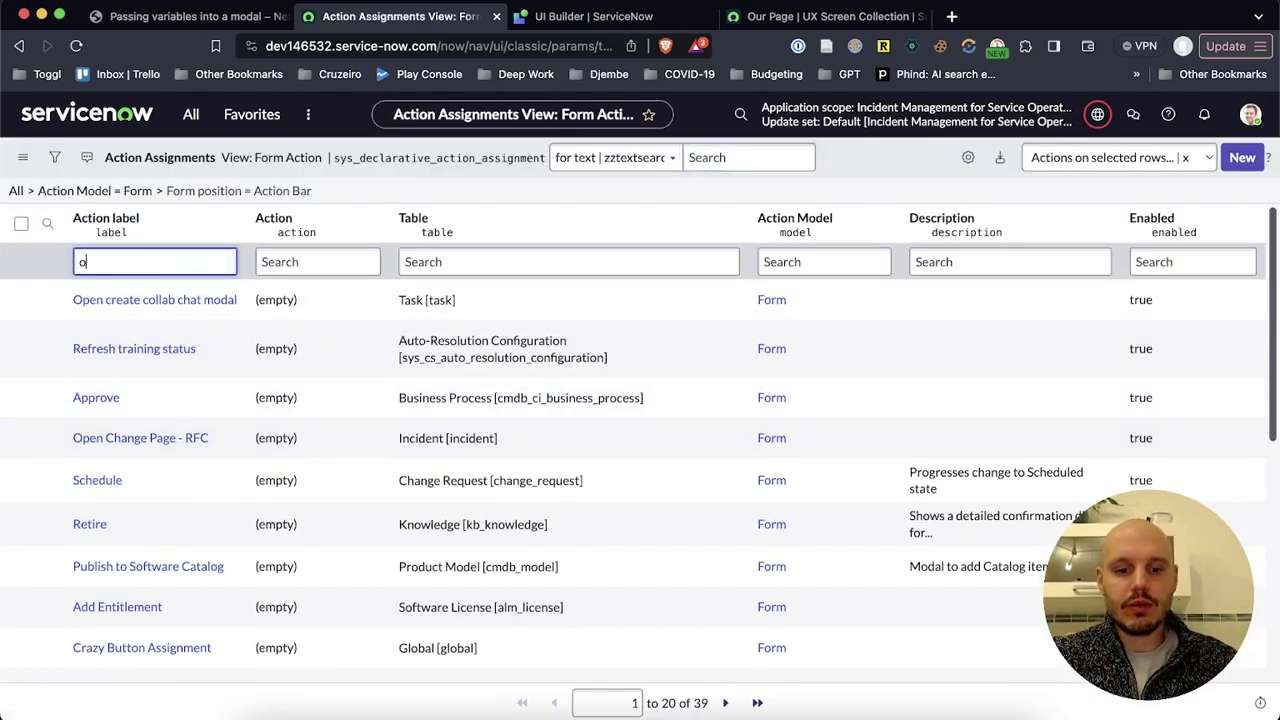
type("ur")
key("Return")
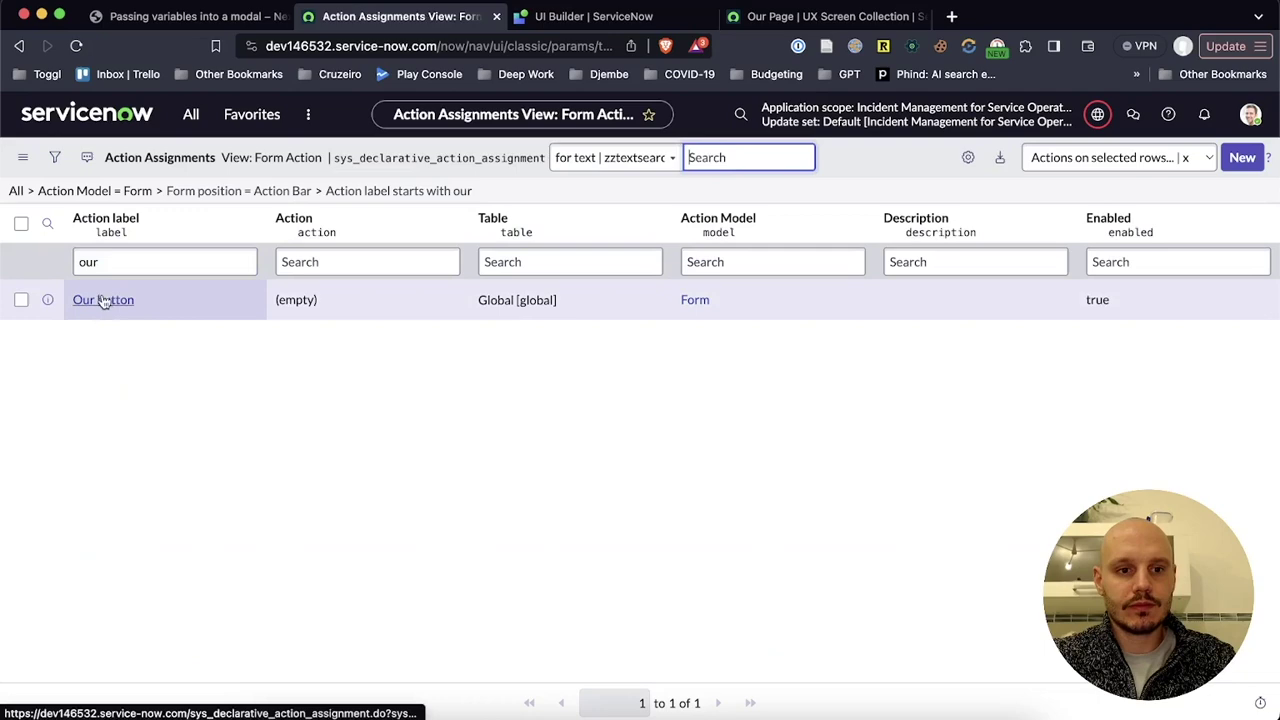
left_click(104, 300)
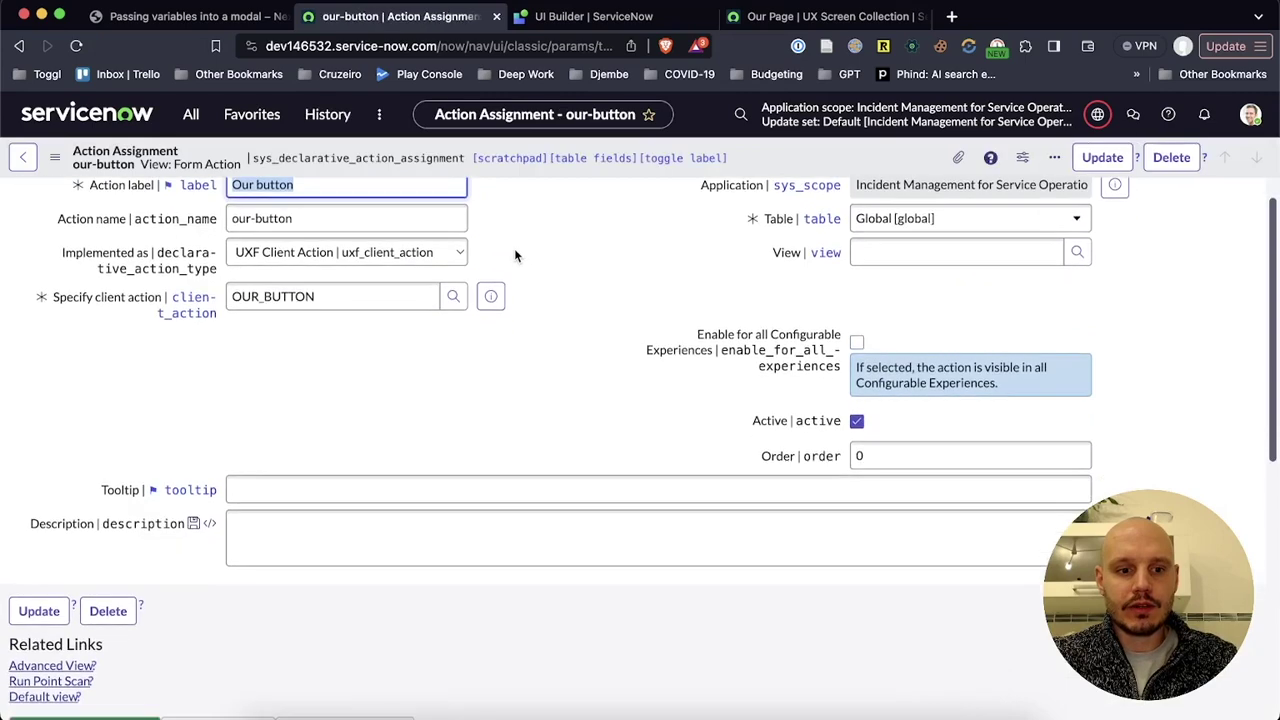
Look over the Payload Map field choices, then preview the OUR_BUTTON client action.
scroll(514, 256, "down", 1)
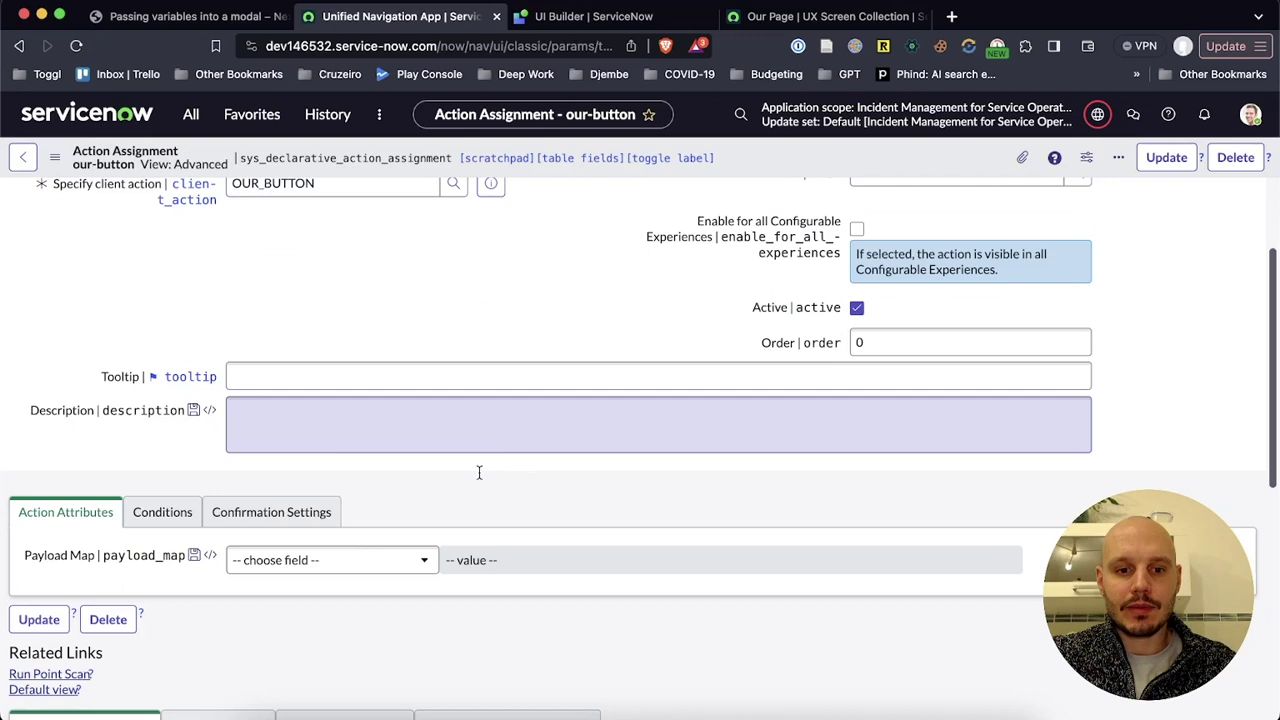
left_click(417, 516)
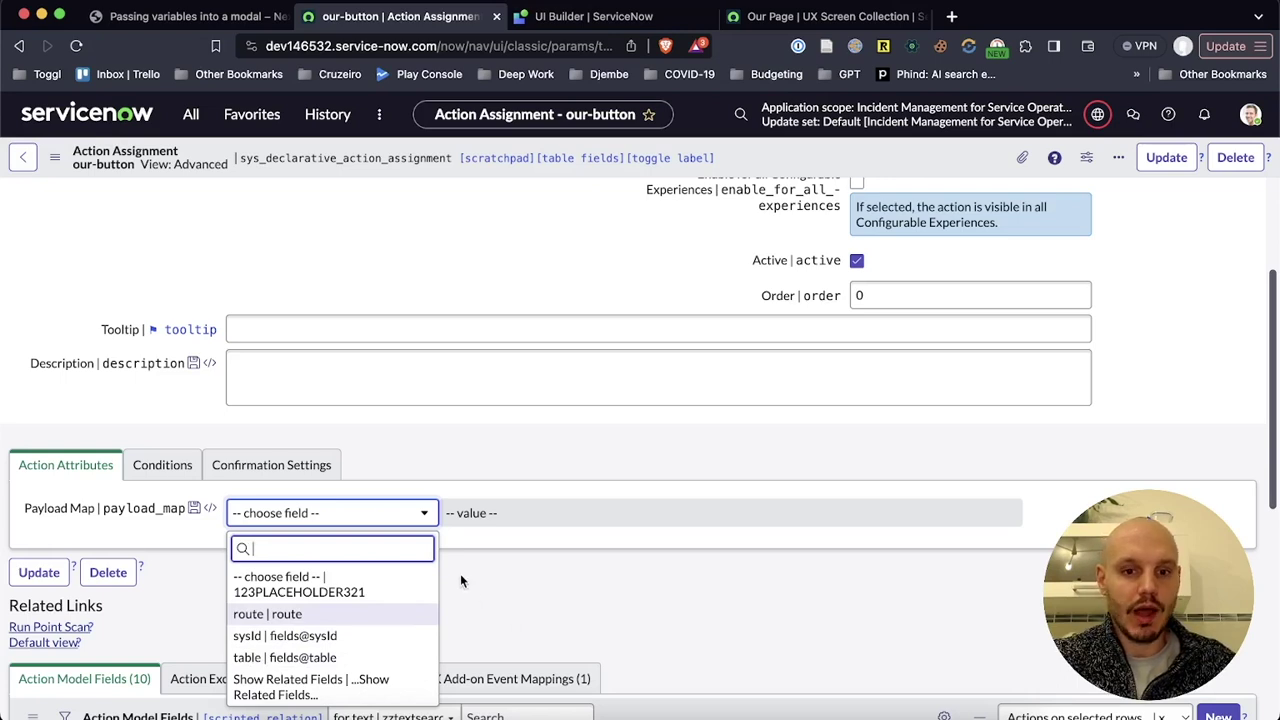
left_click(536, 610)
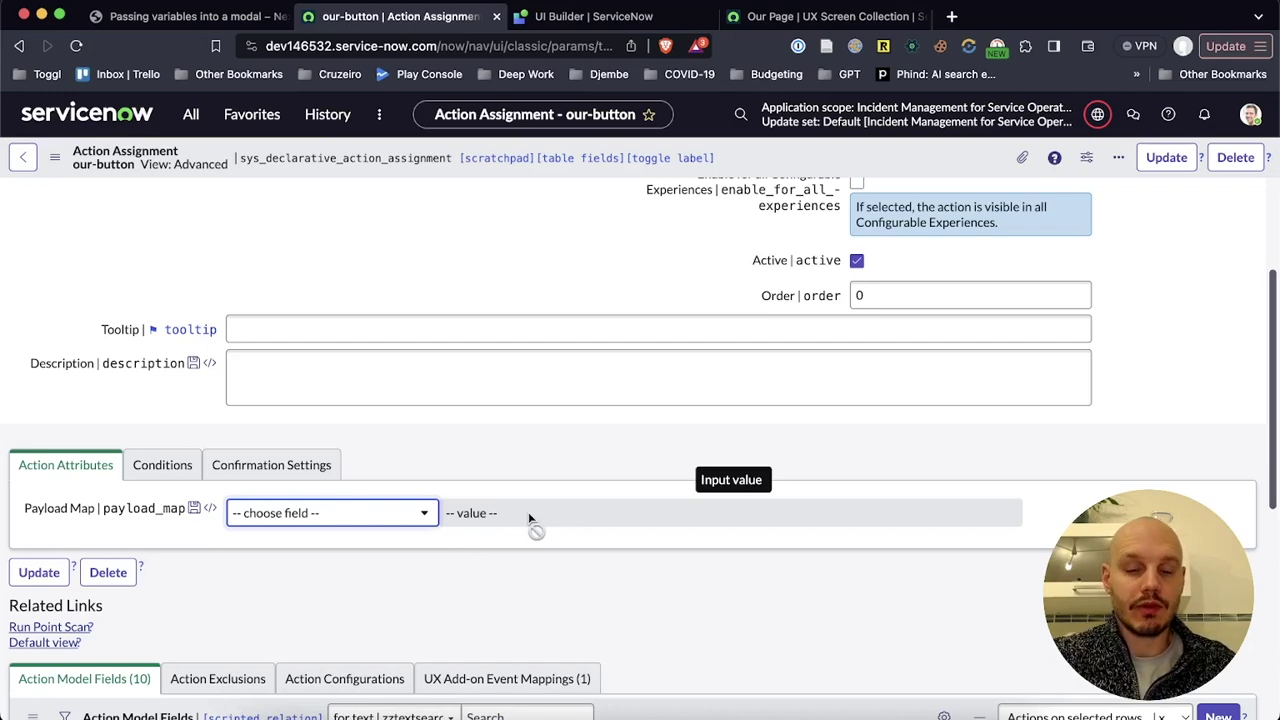
scroll(530, 464, "up", 3)
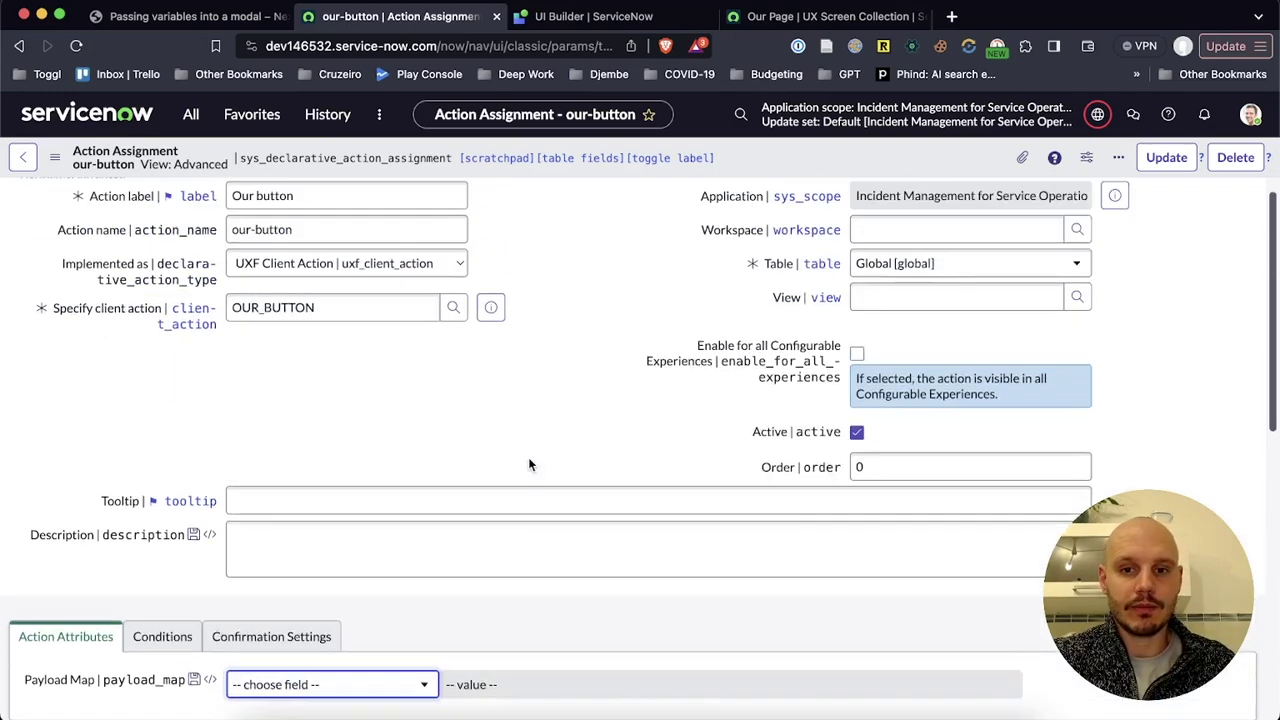
scroll(530, 464, "down", 3)
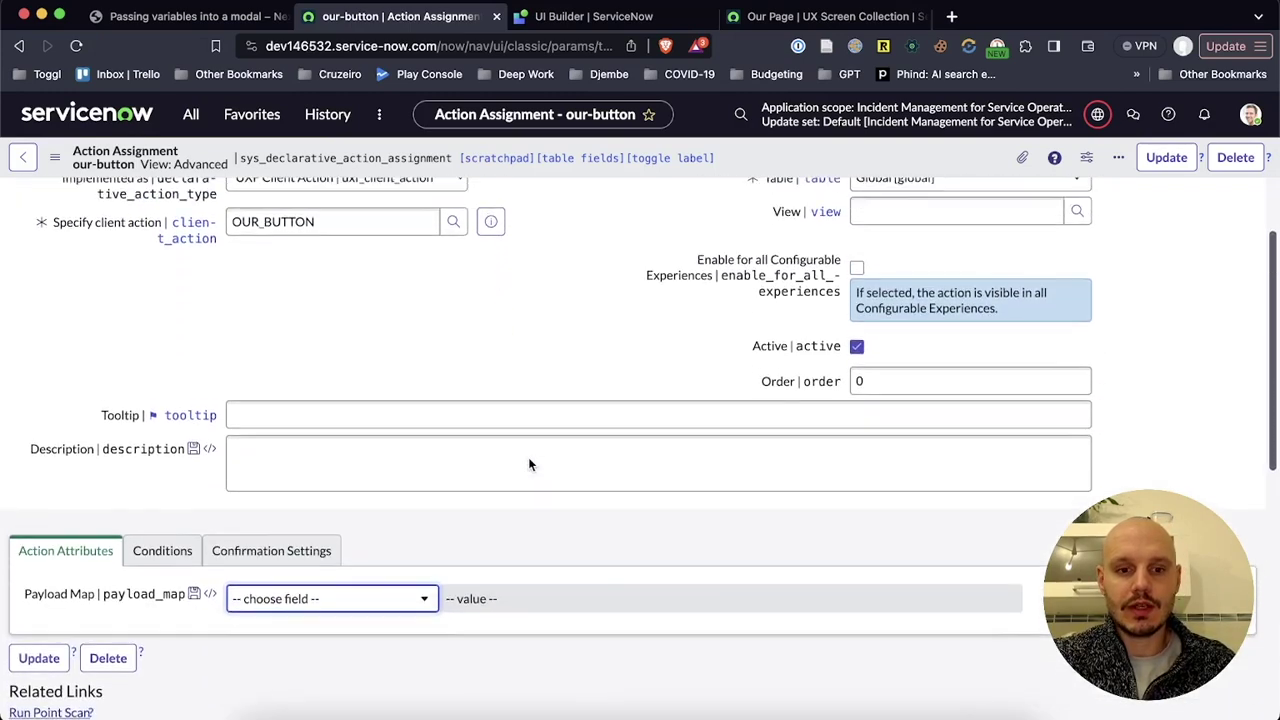
scroll(400, 612, "up", 2)
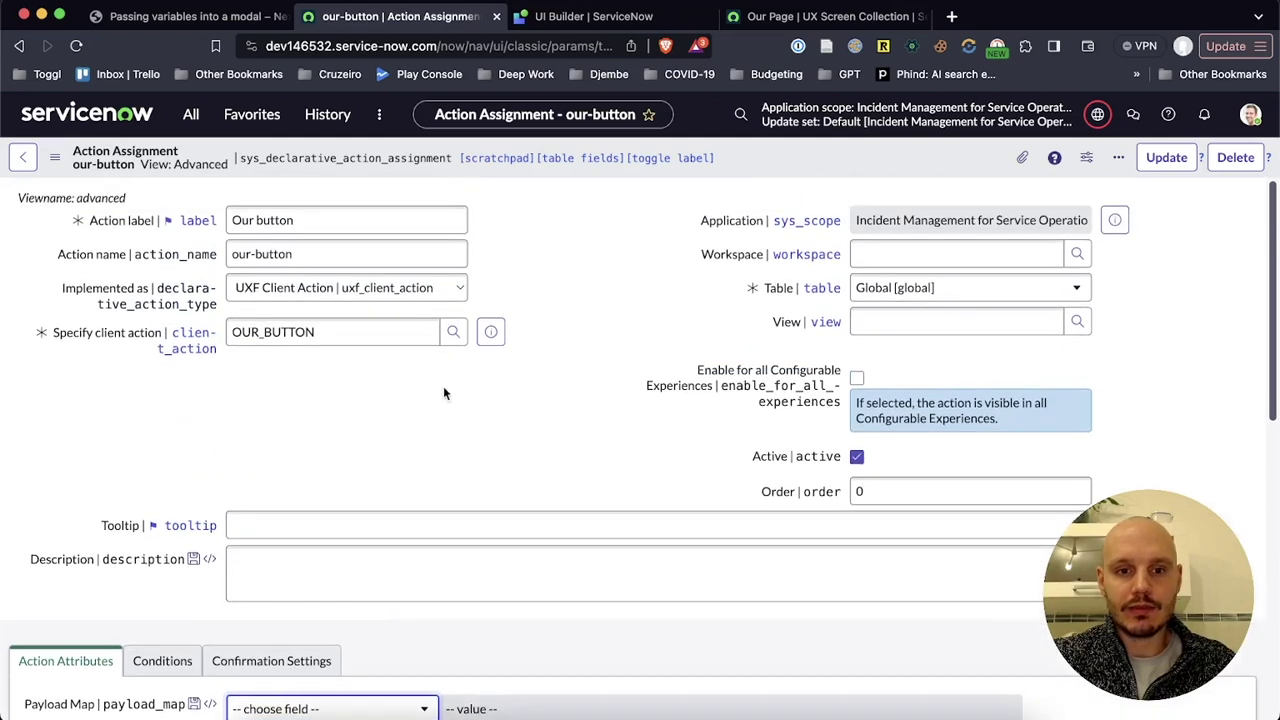
left_click(491, 333)
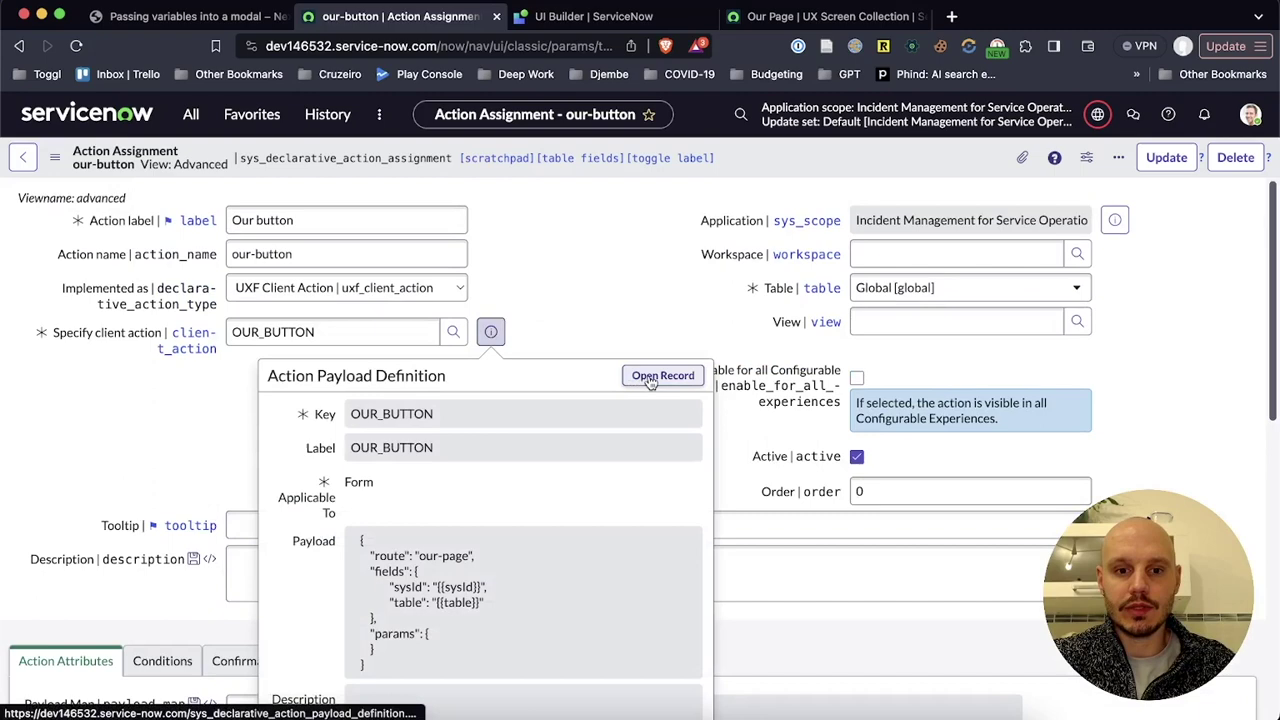
Open the OUR_BUTTON payload definition record in a new tab.
right_click(648, 378)
left_click(700, 380)
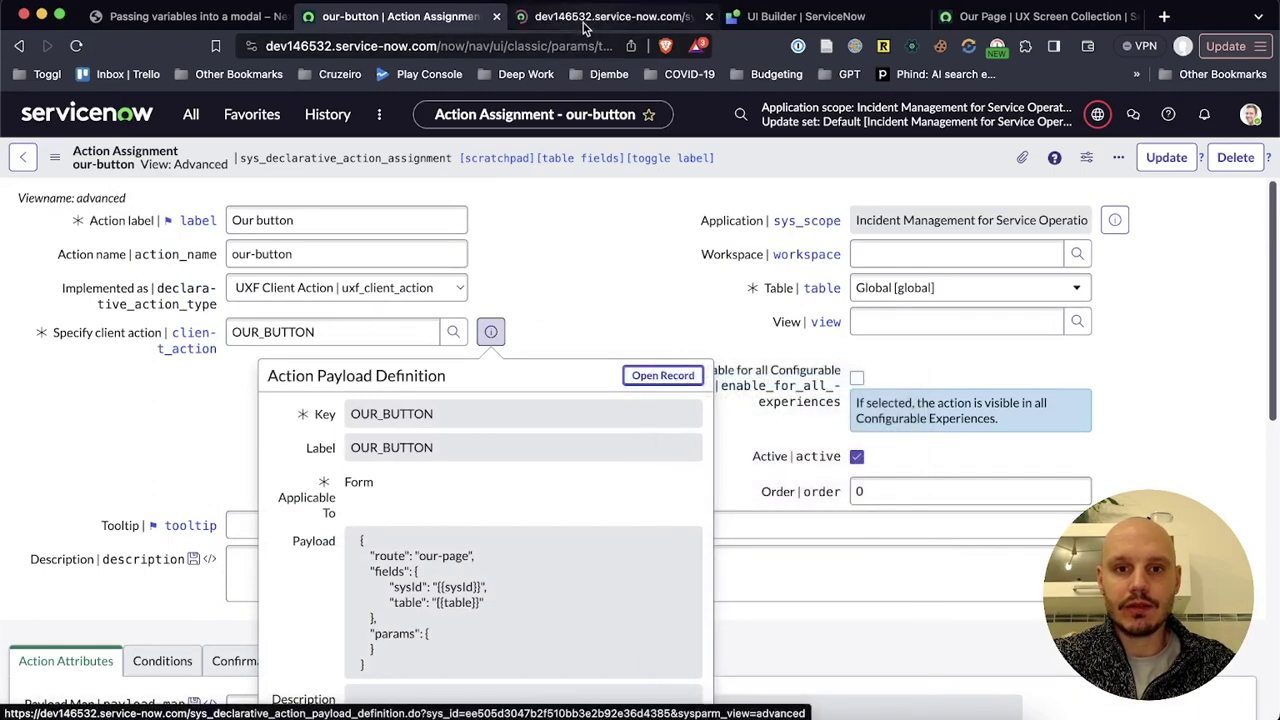
left_click(587, 20)
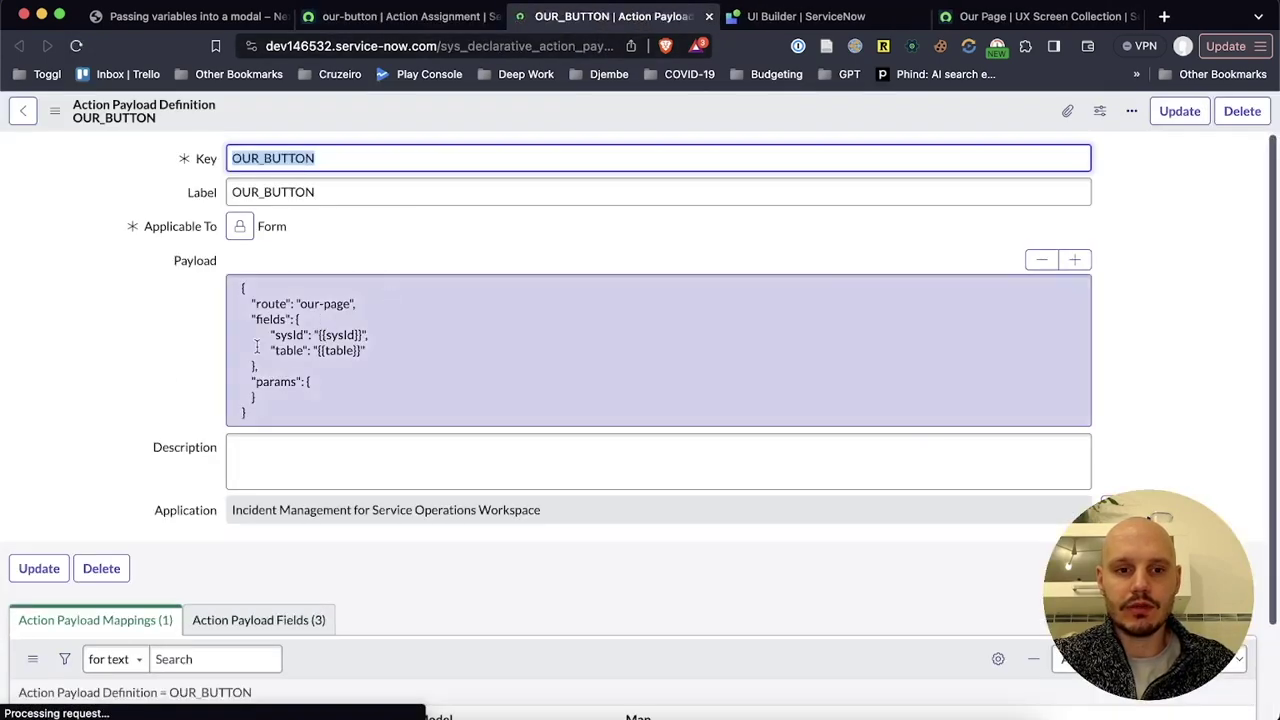
Add "requiredParameter": "{{requiredParameter}}" to the payload template's fields.
left_click(281, 363)
key("super+a")
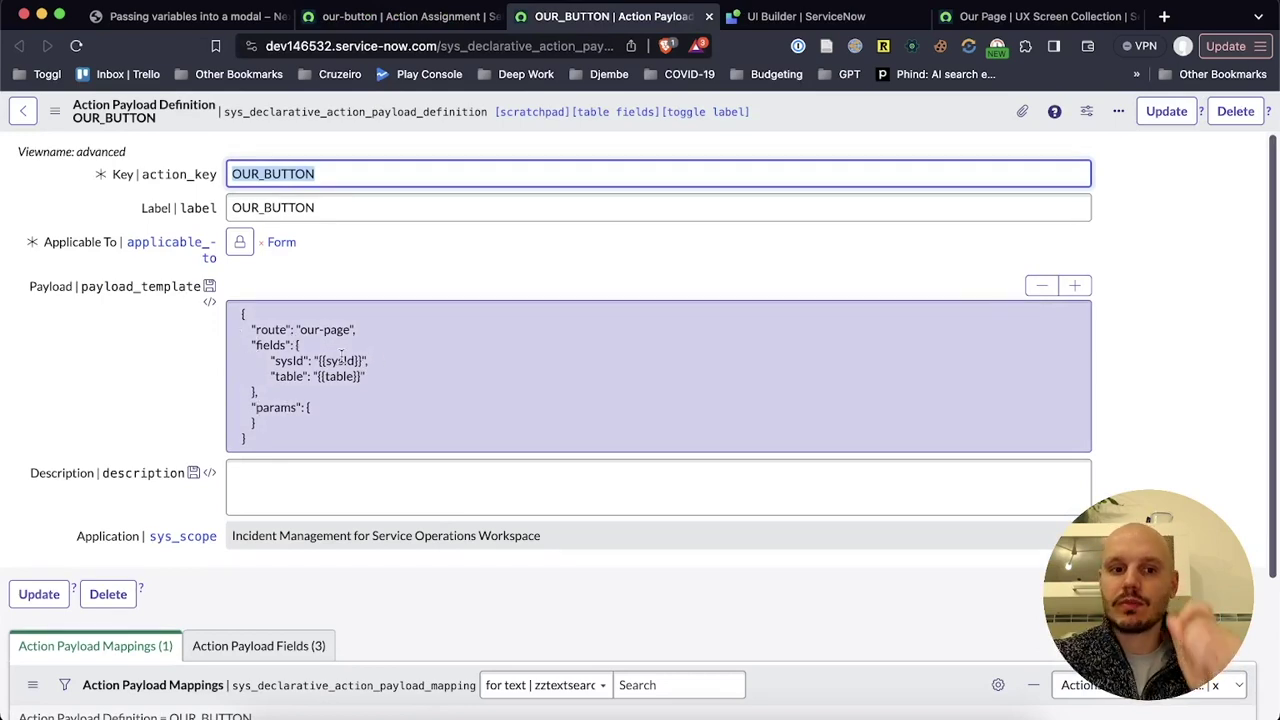
left_click(390, 376)
key("Return")
key("Tab")
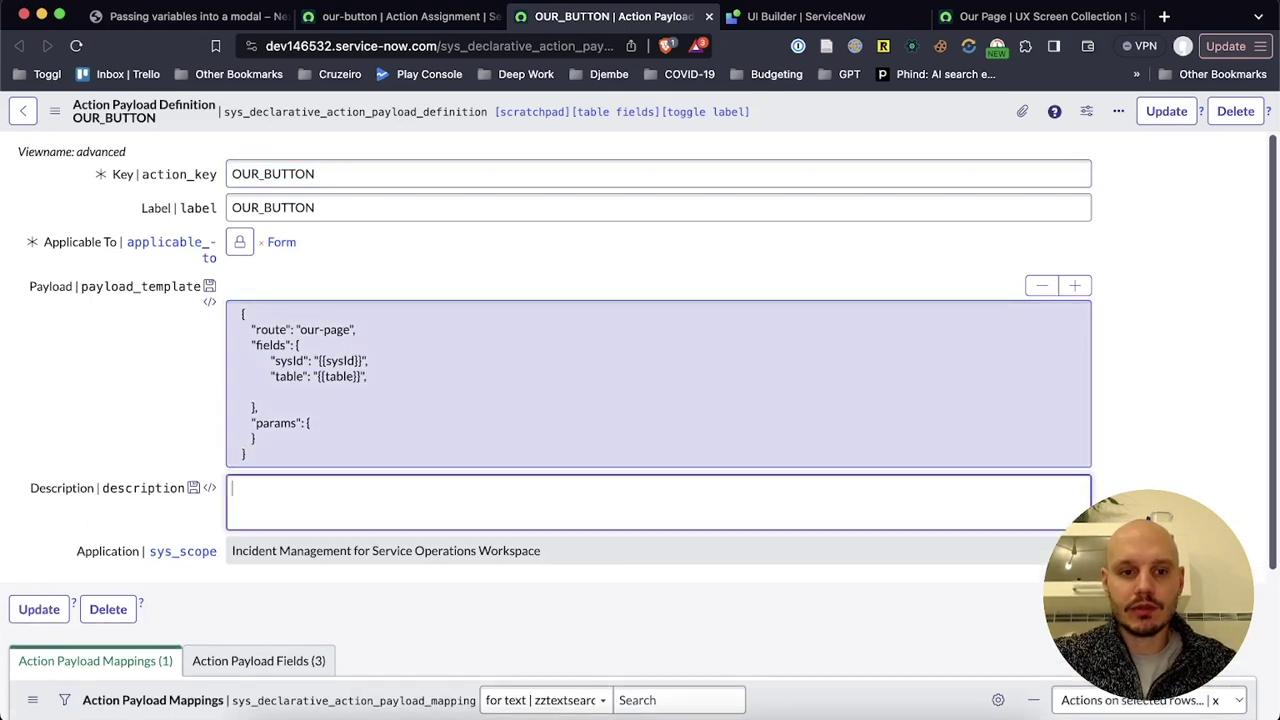
key("shift+Tab")
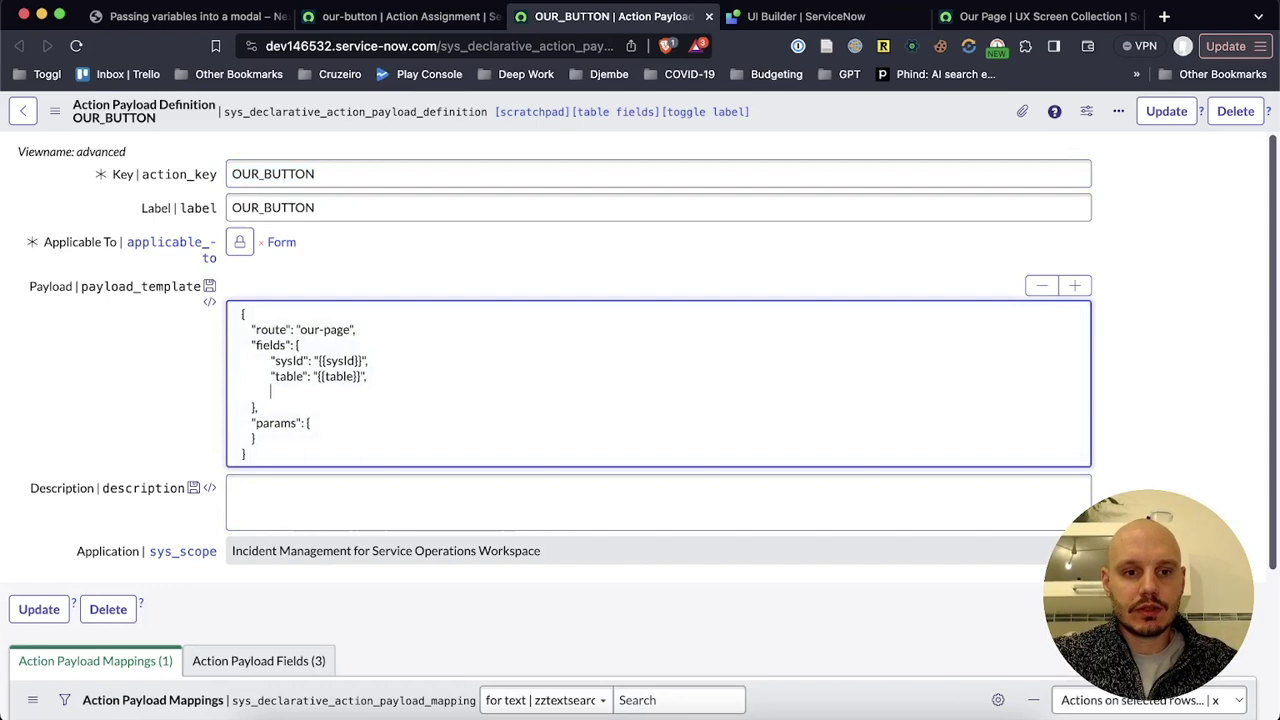
type("\"")
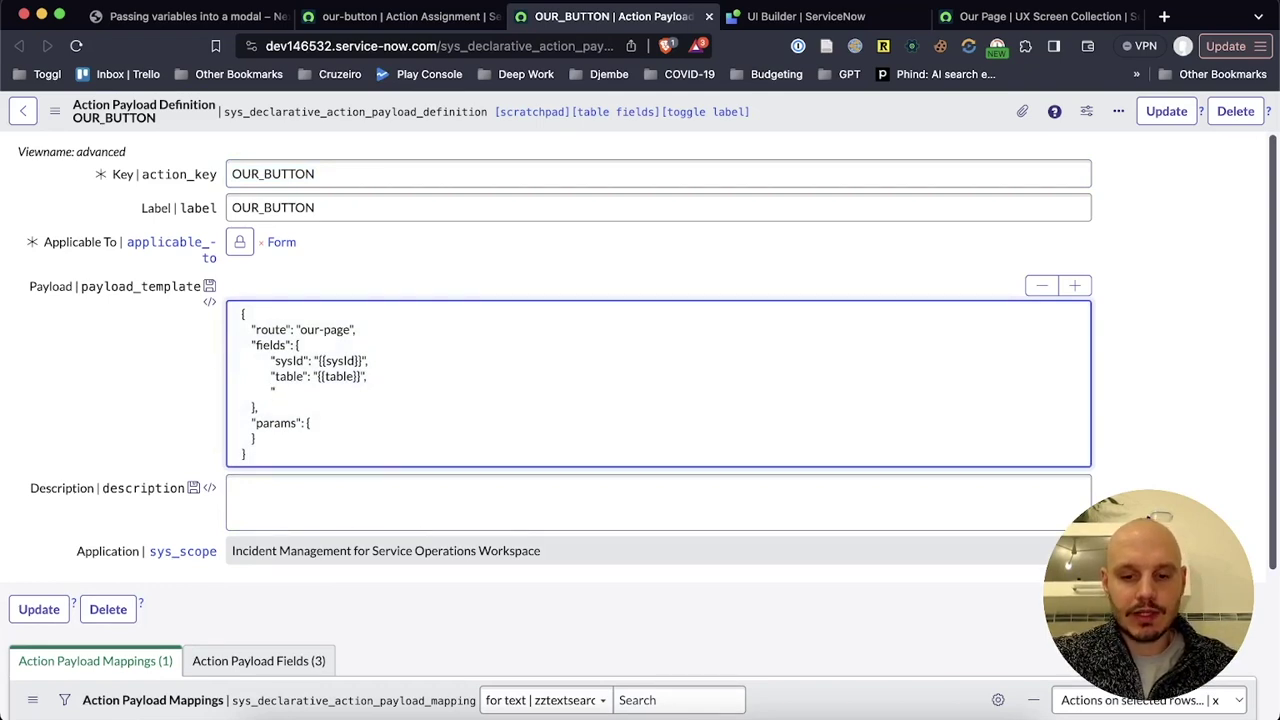
type("requiredParameter\": \"{{")
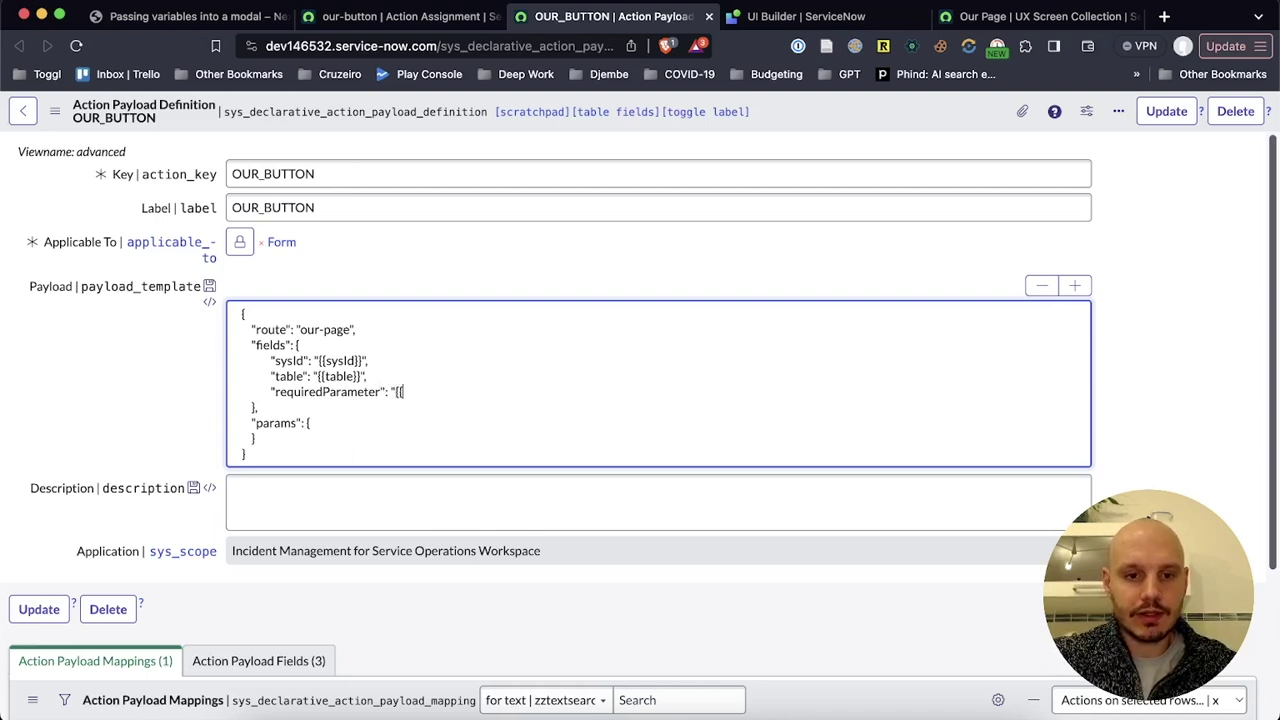
type("requiredParameter}}\"")
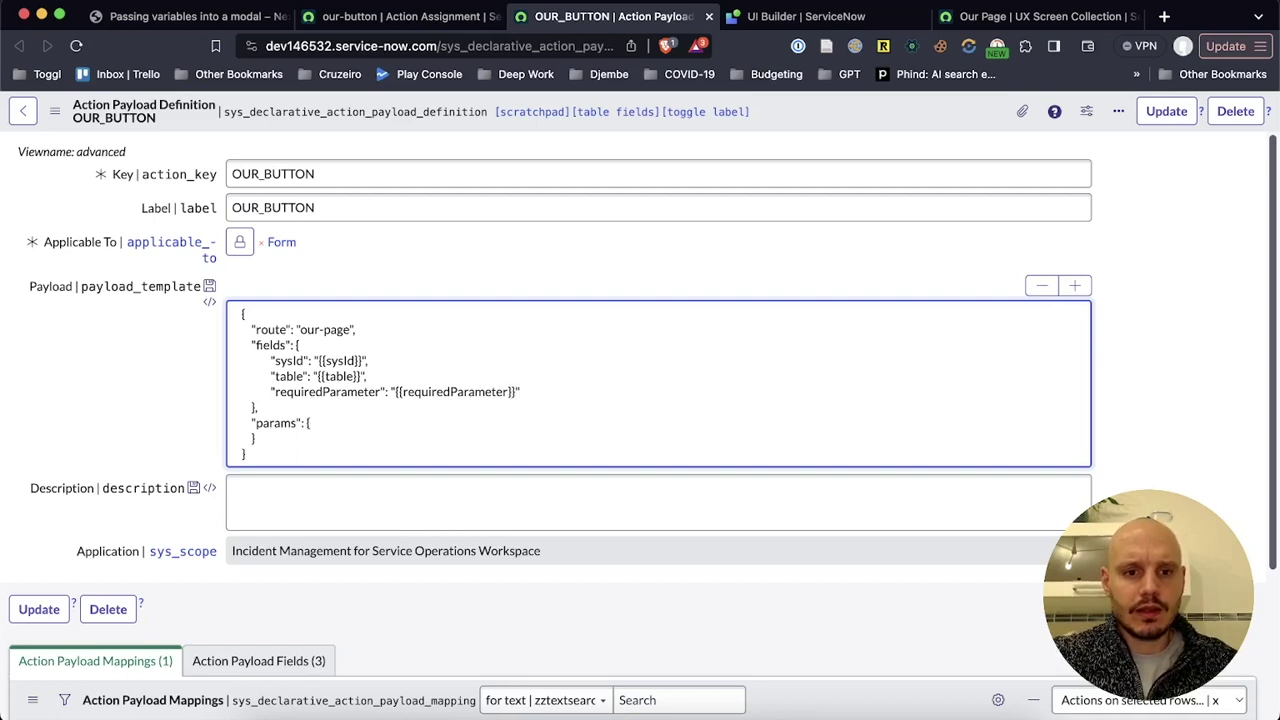
Add "optionalParameter": "{{optionalParameter}}" under params and save the payload definition.
key("Return")
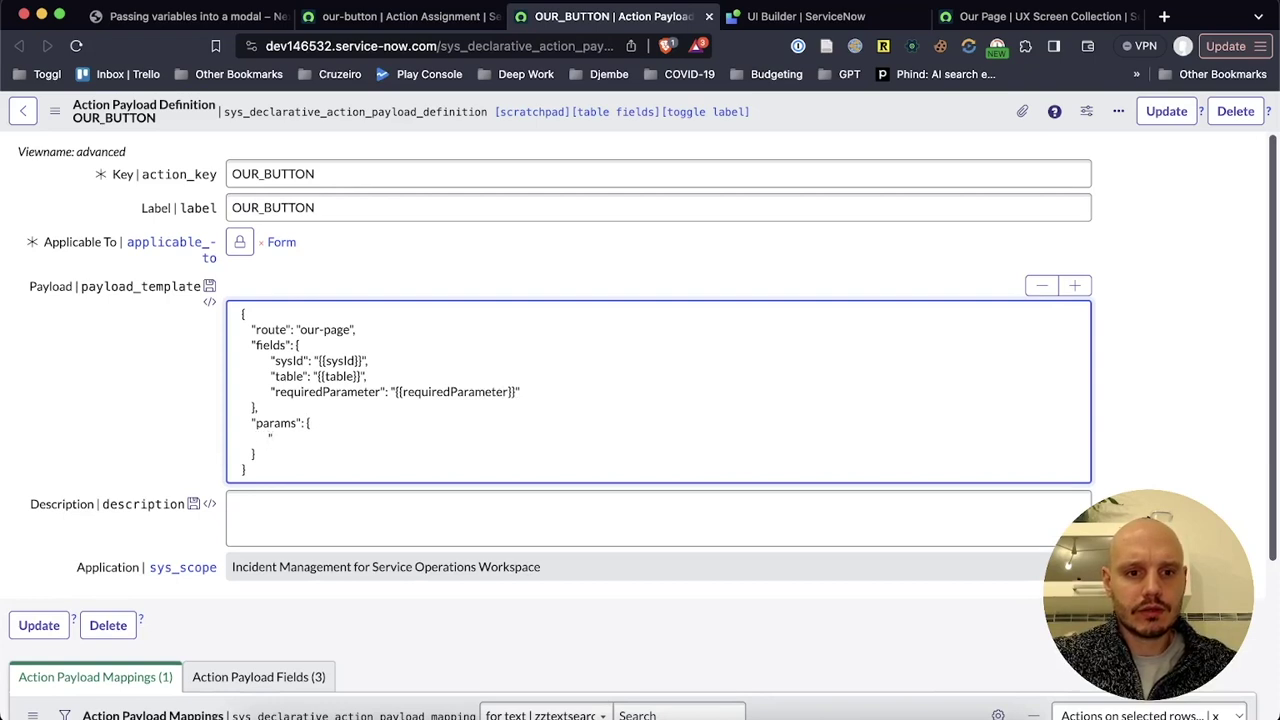
type("optionalParameter")
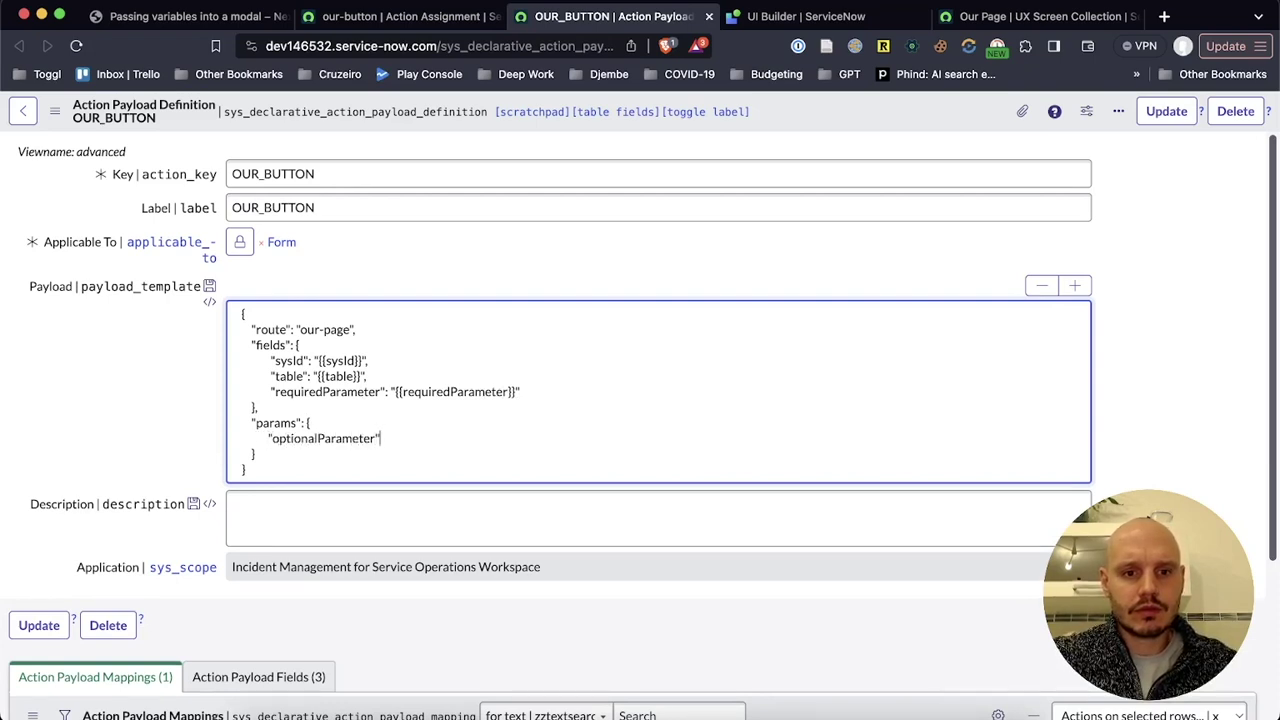
type("\": \"{{")
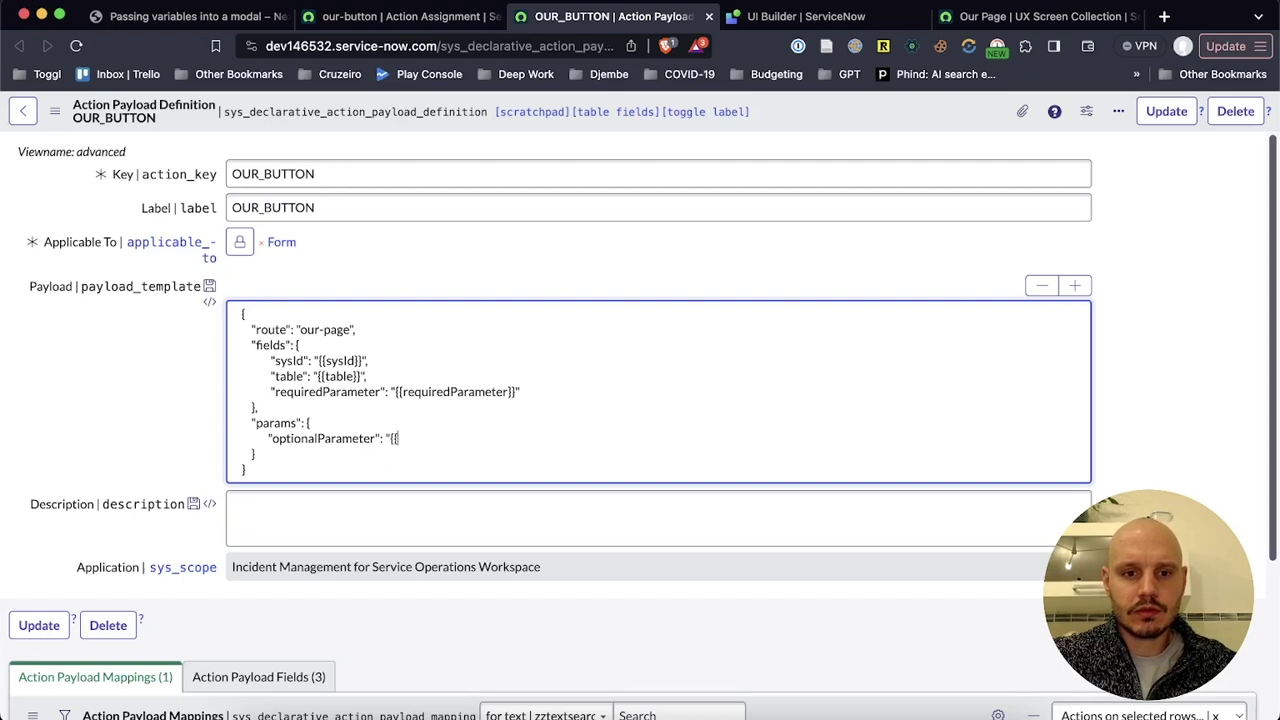
type("optionalParameter")
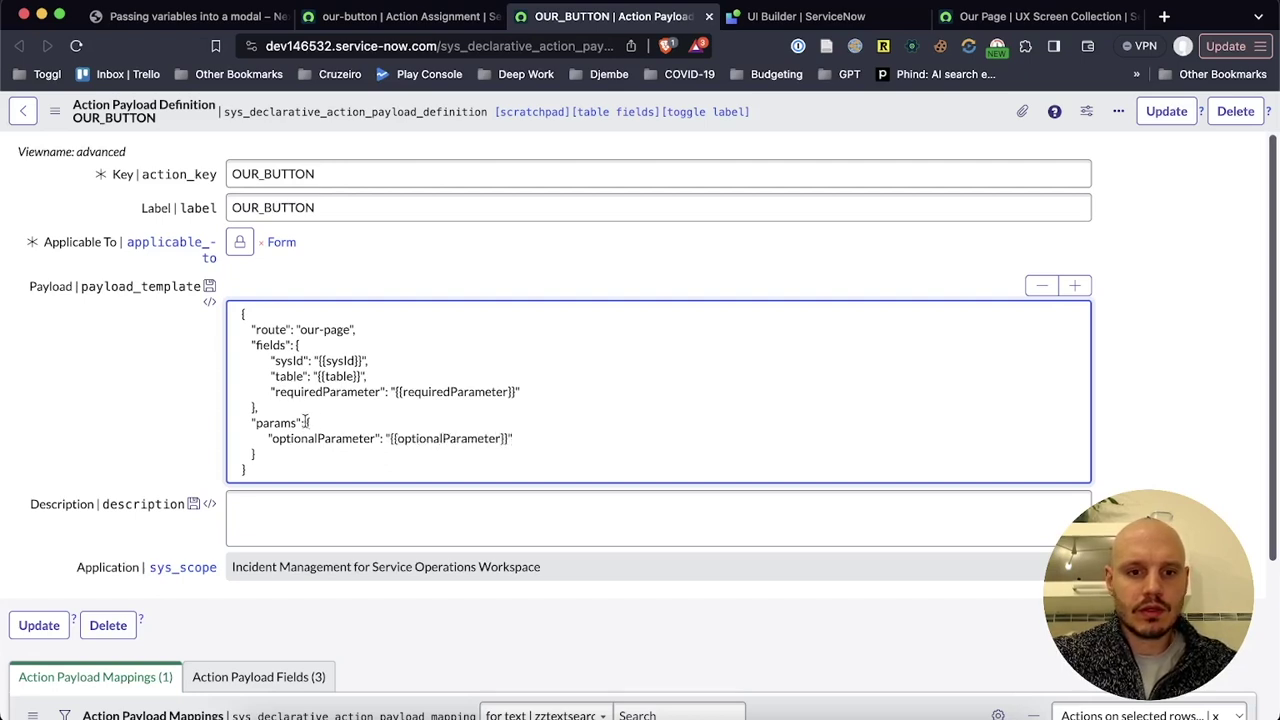
left_click(1207, 261)
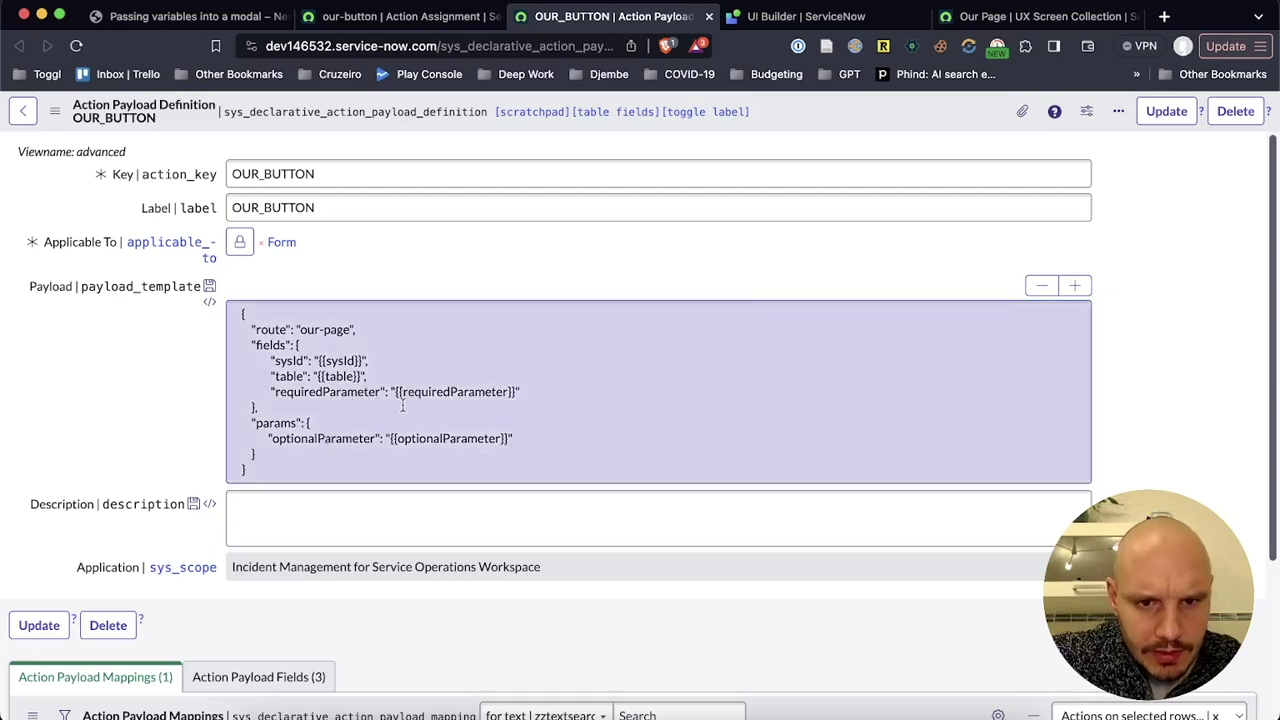
key("ctrl+s")
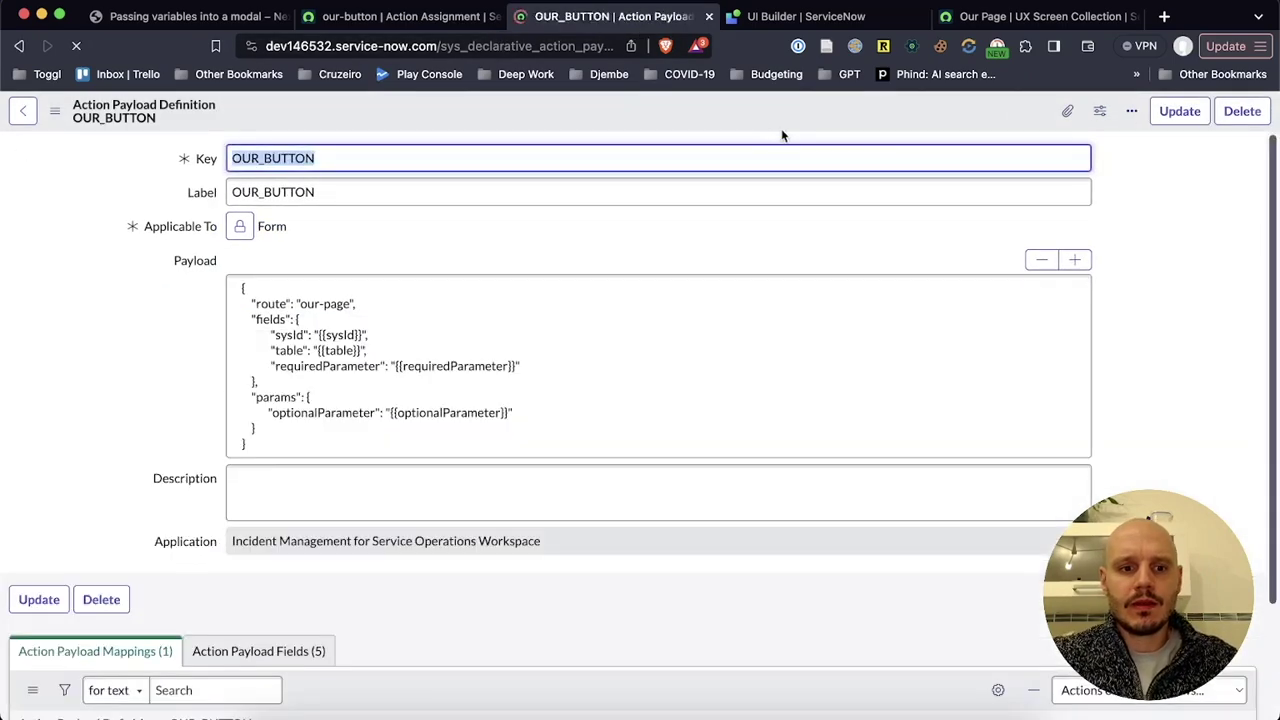
scroll(1128, 287, "down", 4)
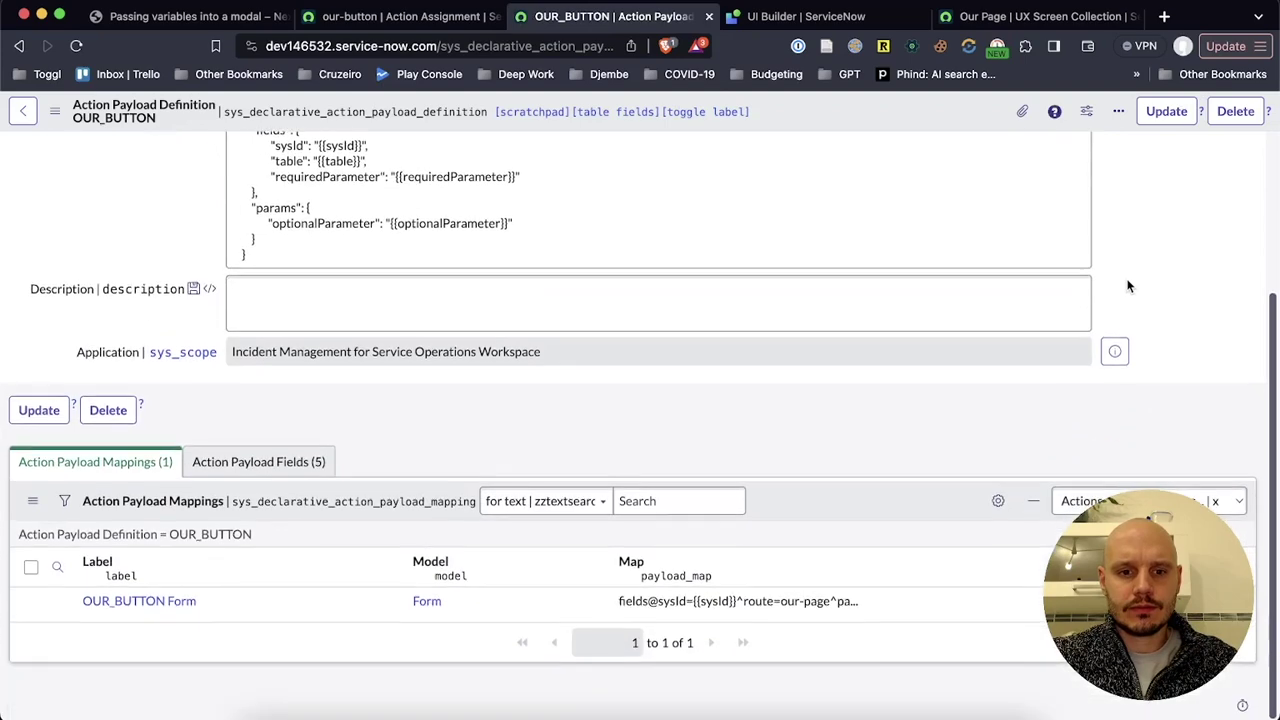
scroll(1128, 287, "up", 4)
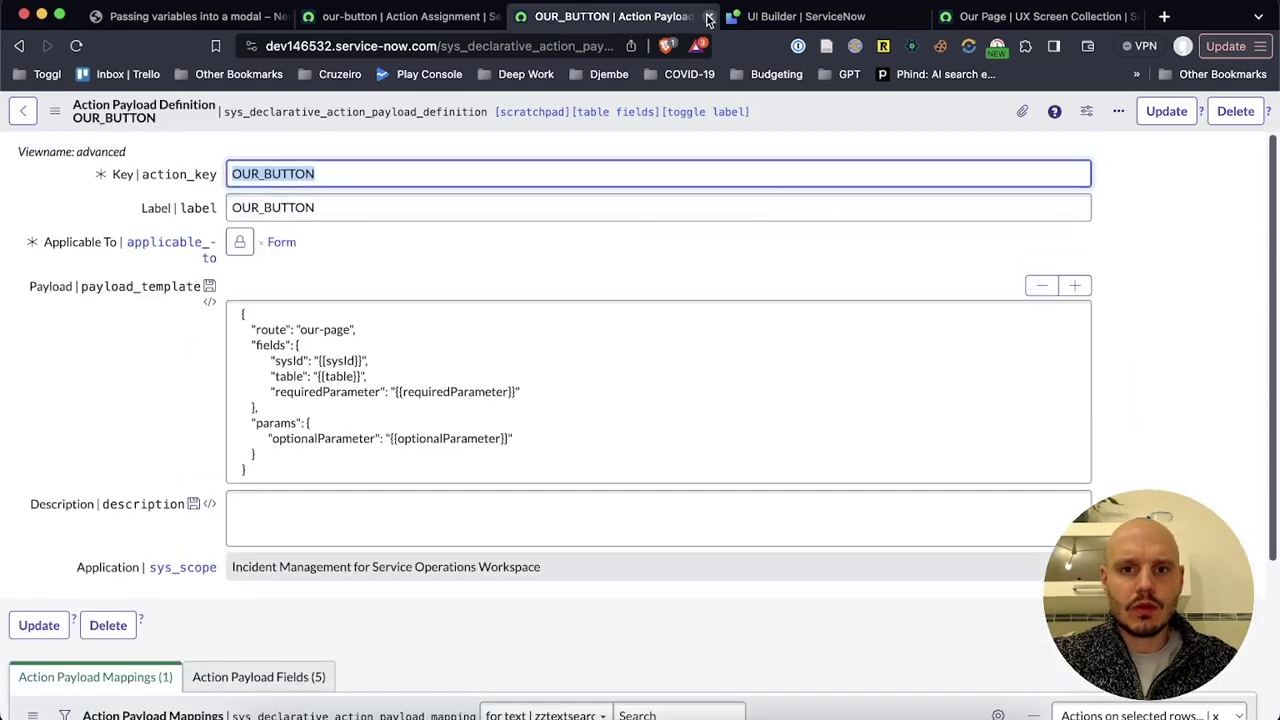
Close the payload definition record and reload the our-button Action Assignment form.
left_click(708, 18)
left_click(522, 220)
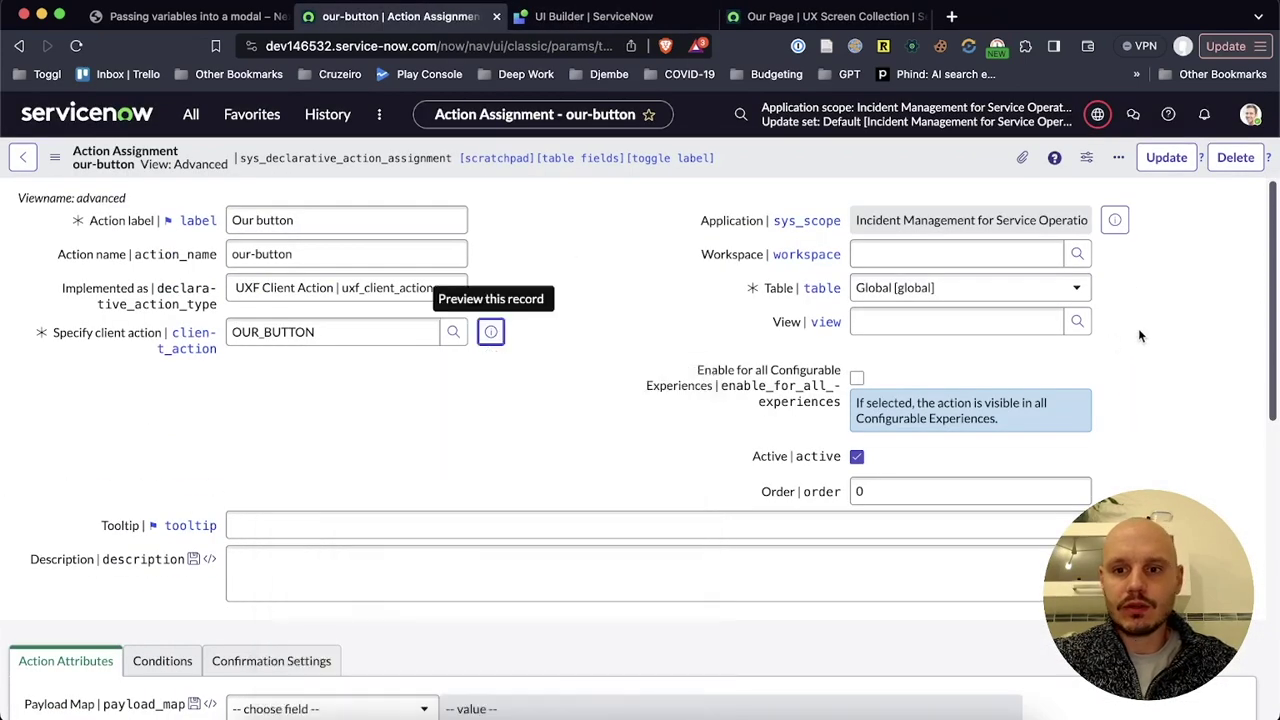
scroll(1140, 332, "down", 1)
key("super+r")
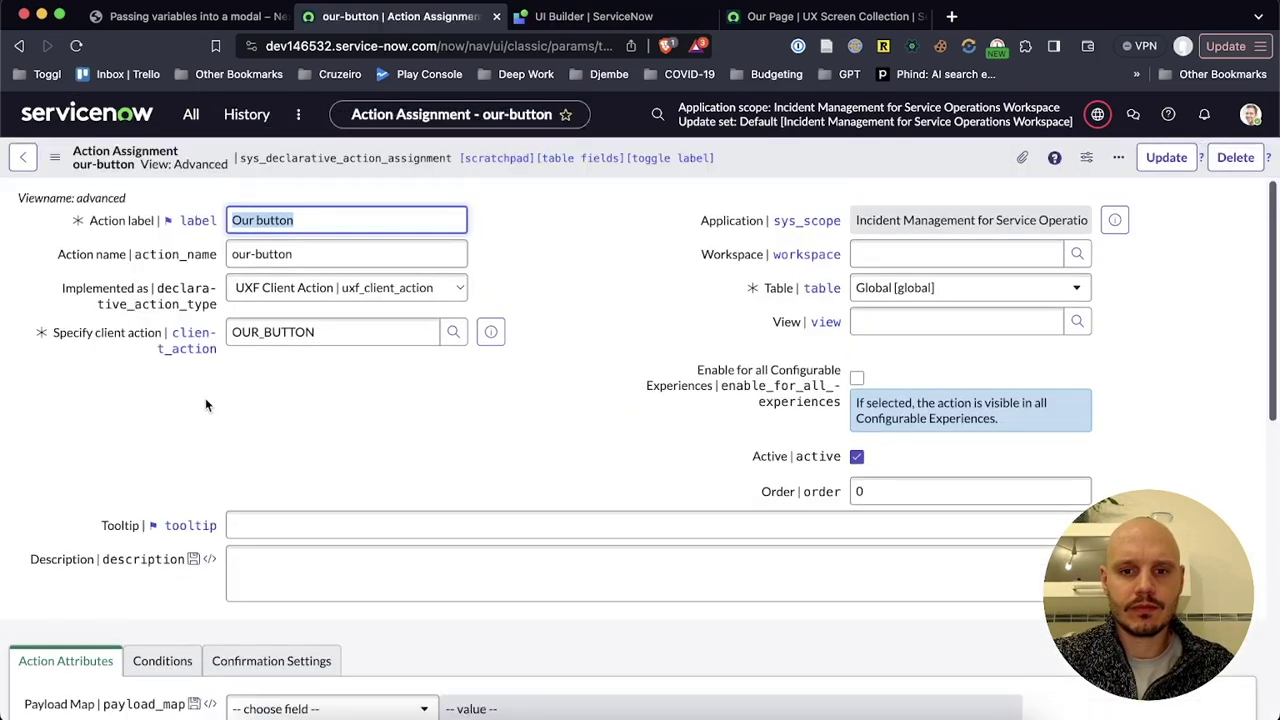
scroll(205, 405, "down", 3)
scroll(205, 398, "down", 3)
scroll(205, 398, "up", 1)
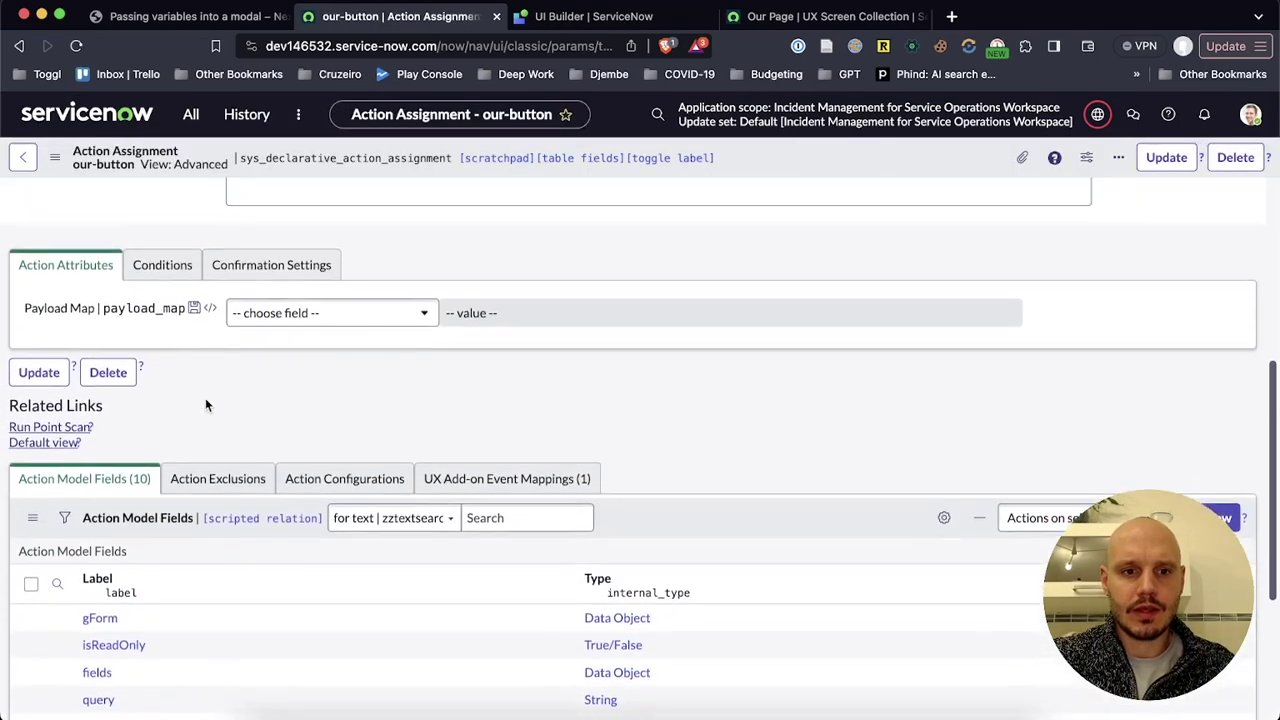
Add a Payload Map entry for requiredParameter with value {{fields.number.value}}.
left_click(330, 316)
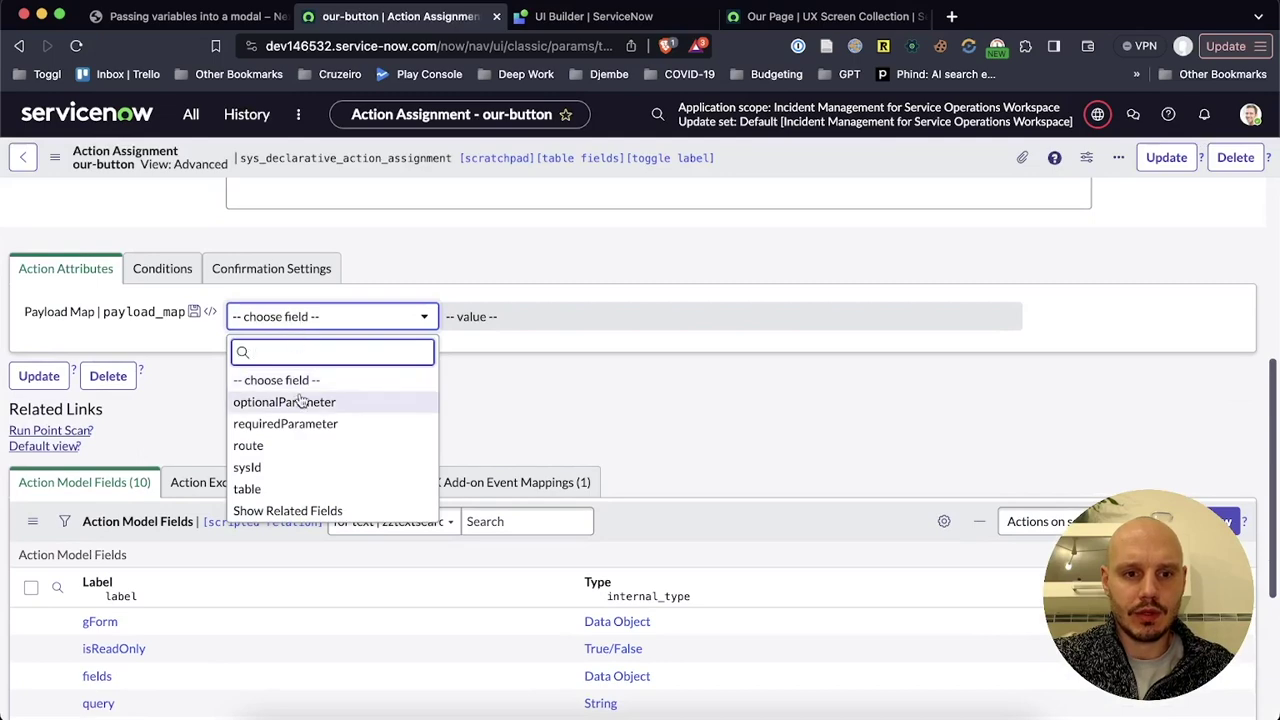
left_click(310, 424)
scroll(470, 490, "down", 3)
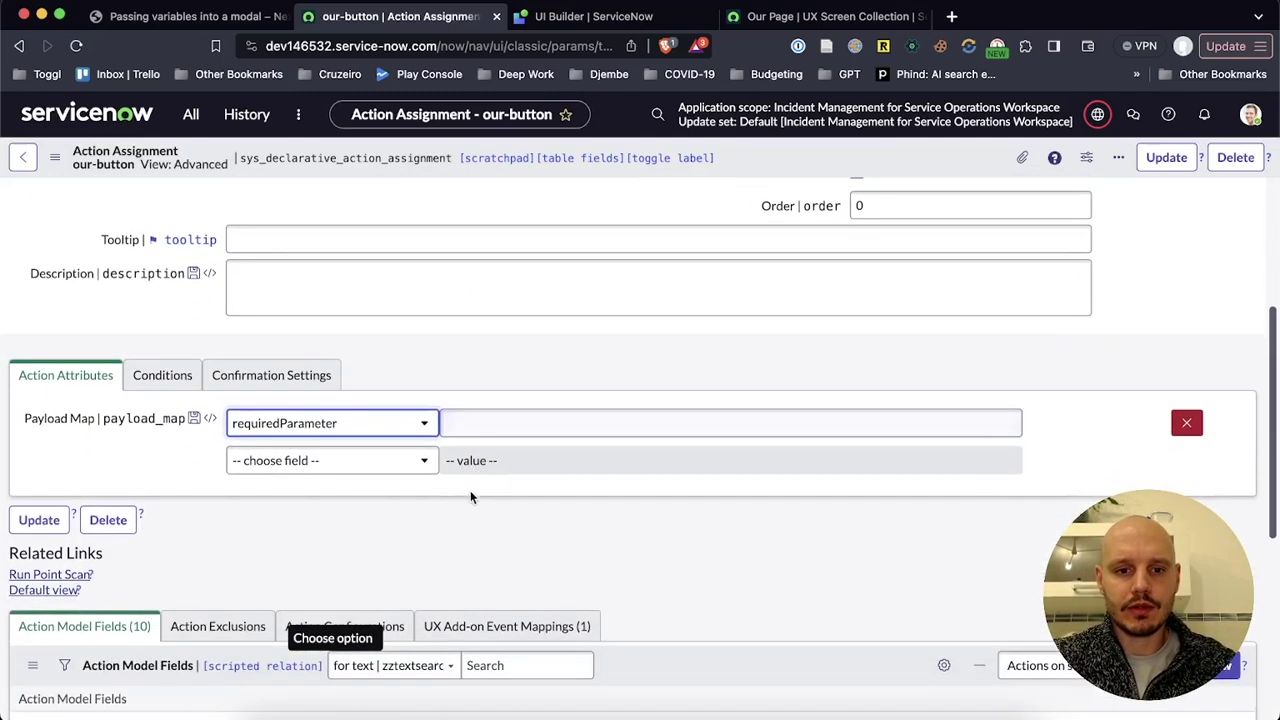
left_click(517, 426)
scroll(516, 431, "down", 5)
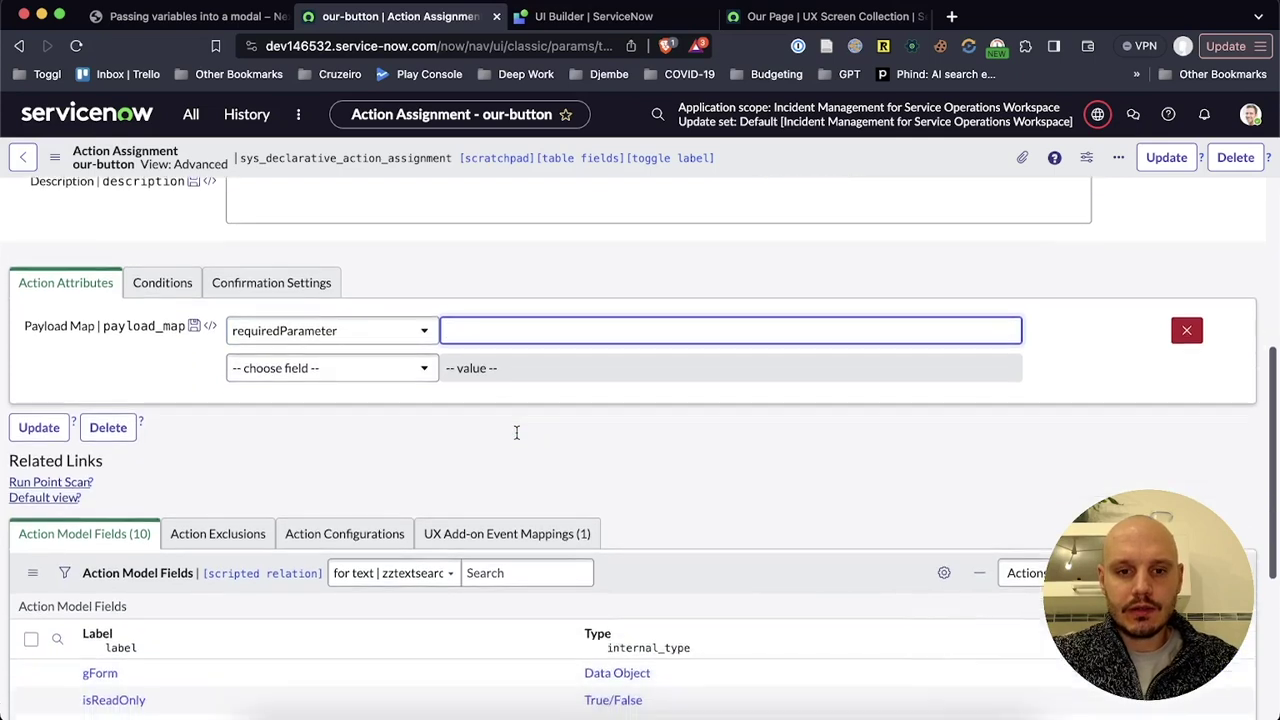
scroll(516, 431, "down", 2)
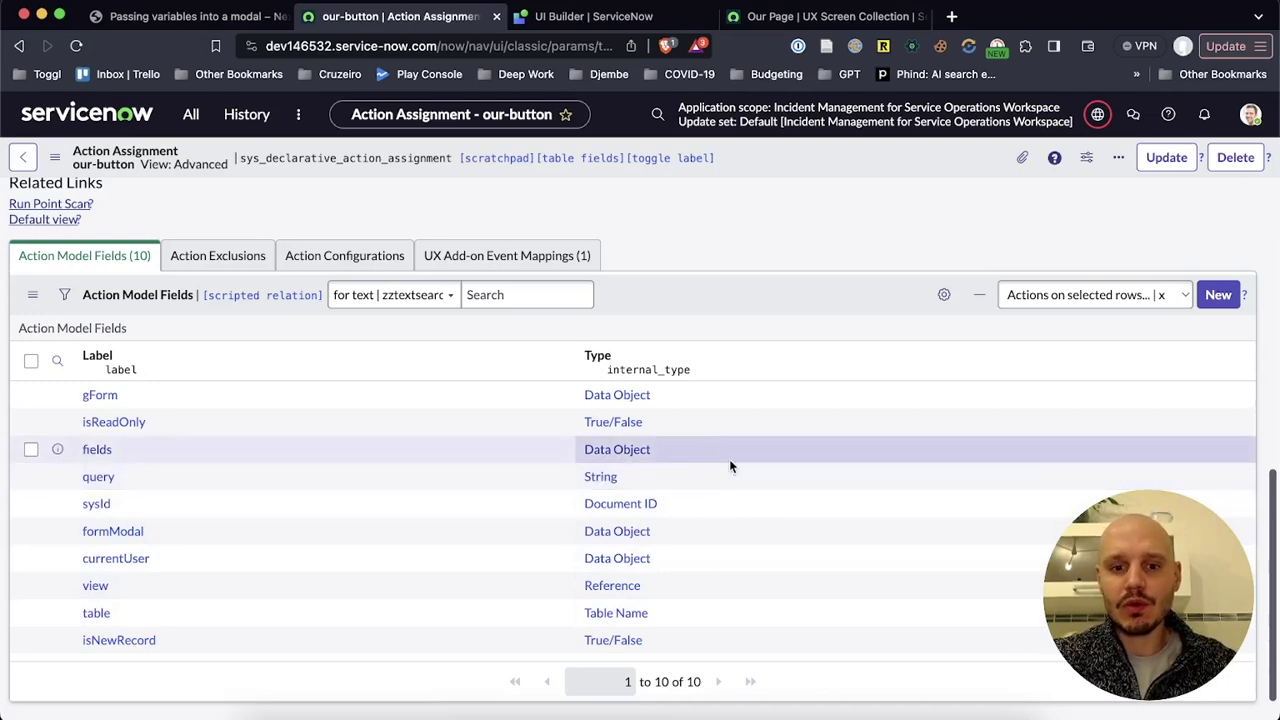
scroll(729, 459, "up", 5)
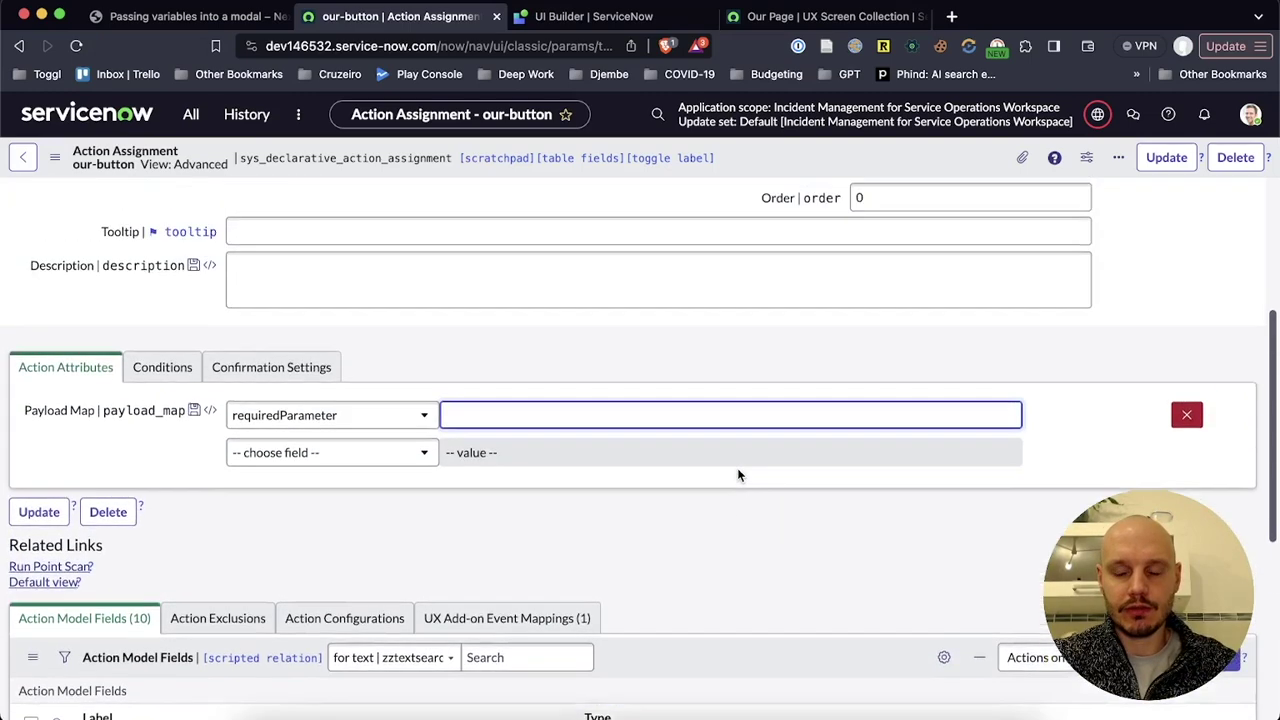
scroll(737, 475, "up", 1)
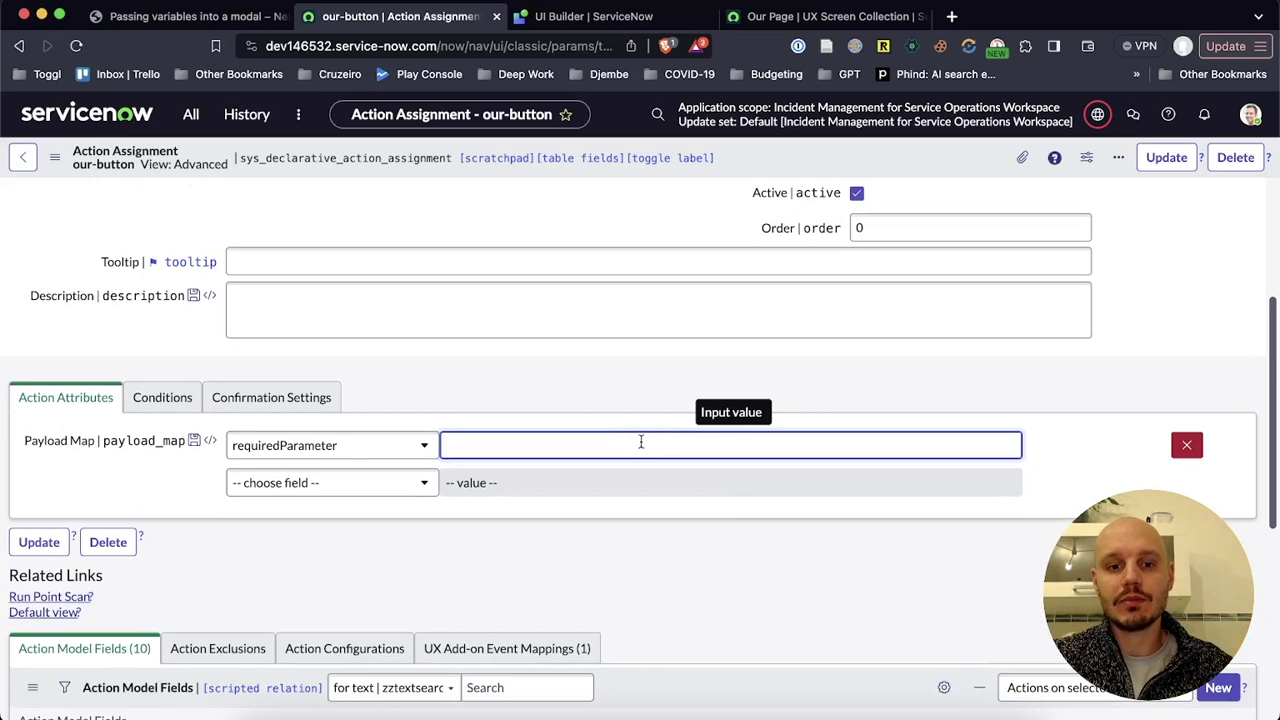
type("{{fields.")
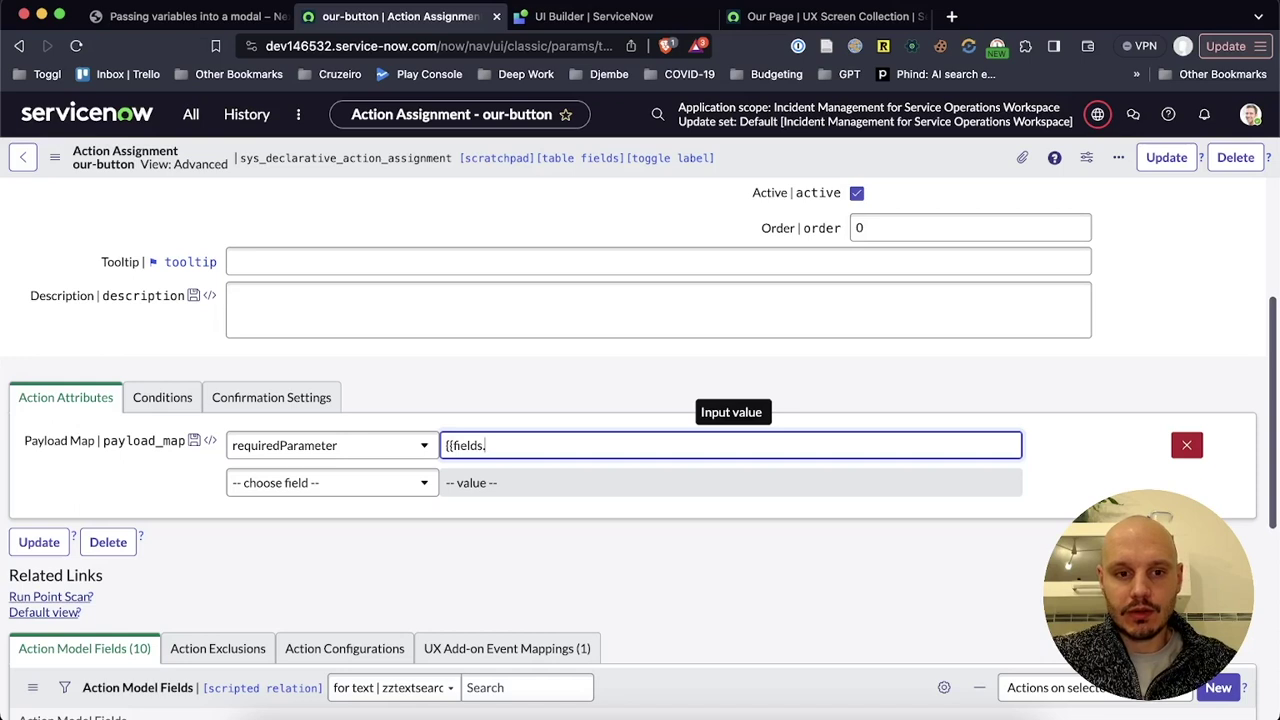
type("number.value")
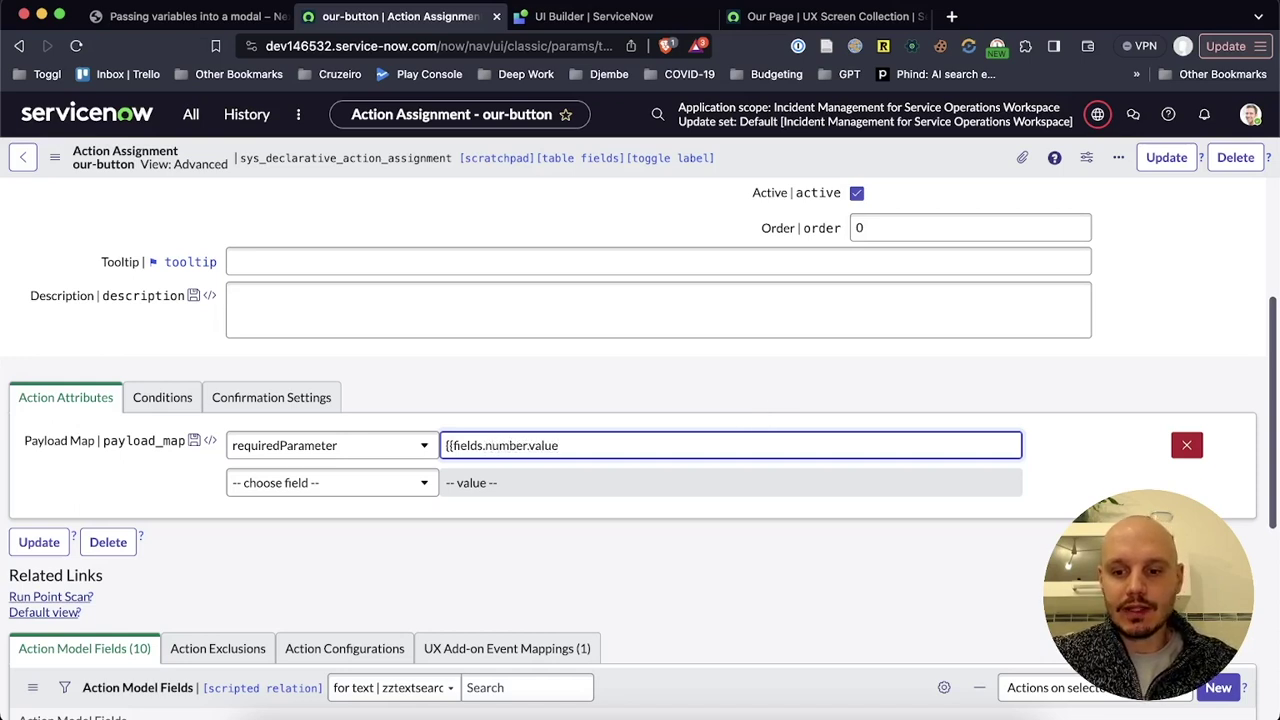
Add a Payload Map entry mapping optionalParameter to {{fields.description.value}}.
left_click(380, 481)
left_click(337, 567)
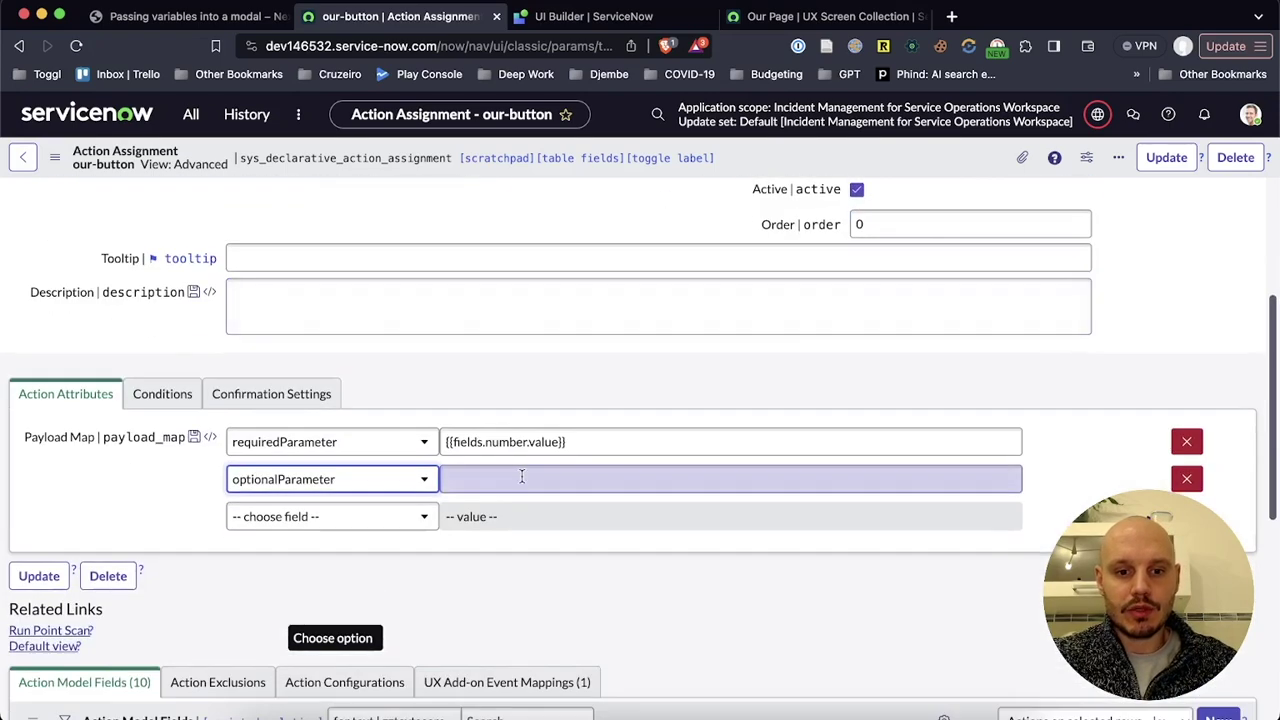
left_click(521, 478)
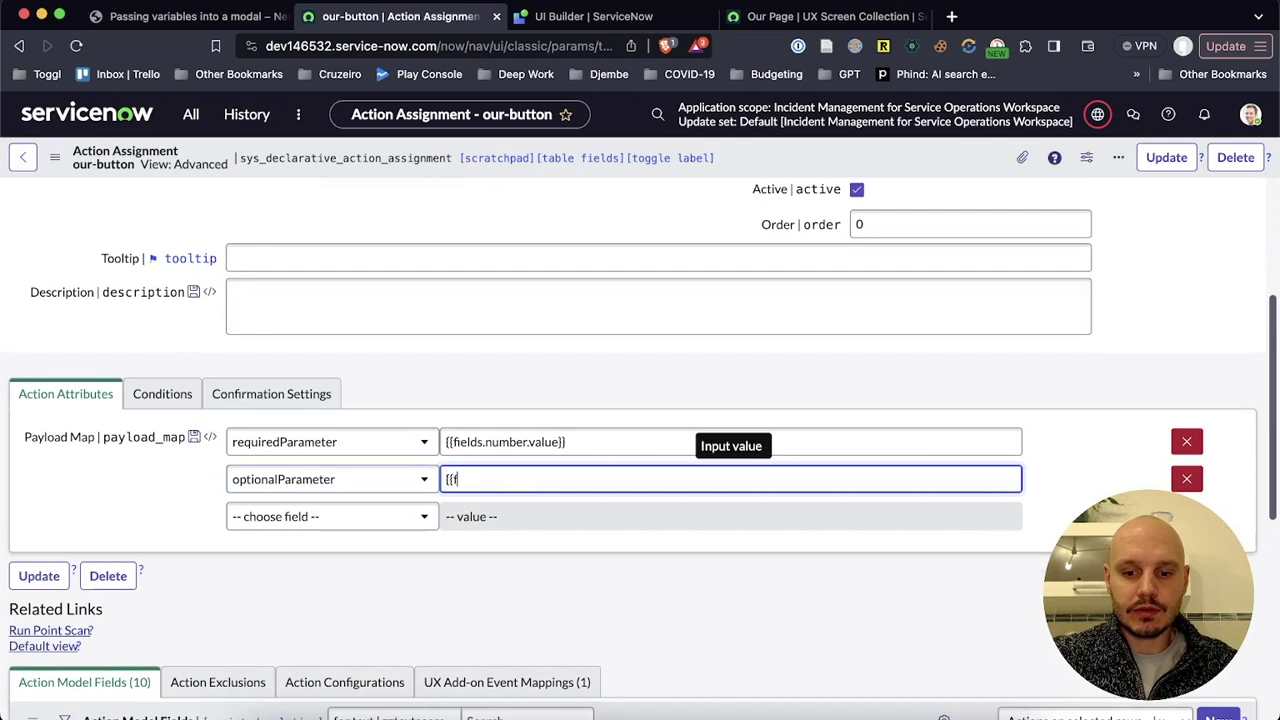
type("{{fields.description.value")
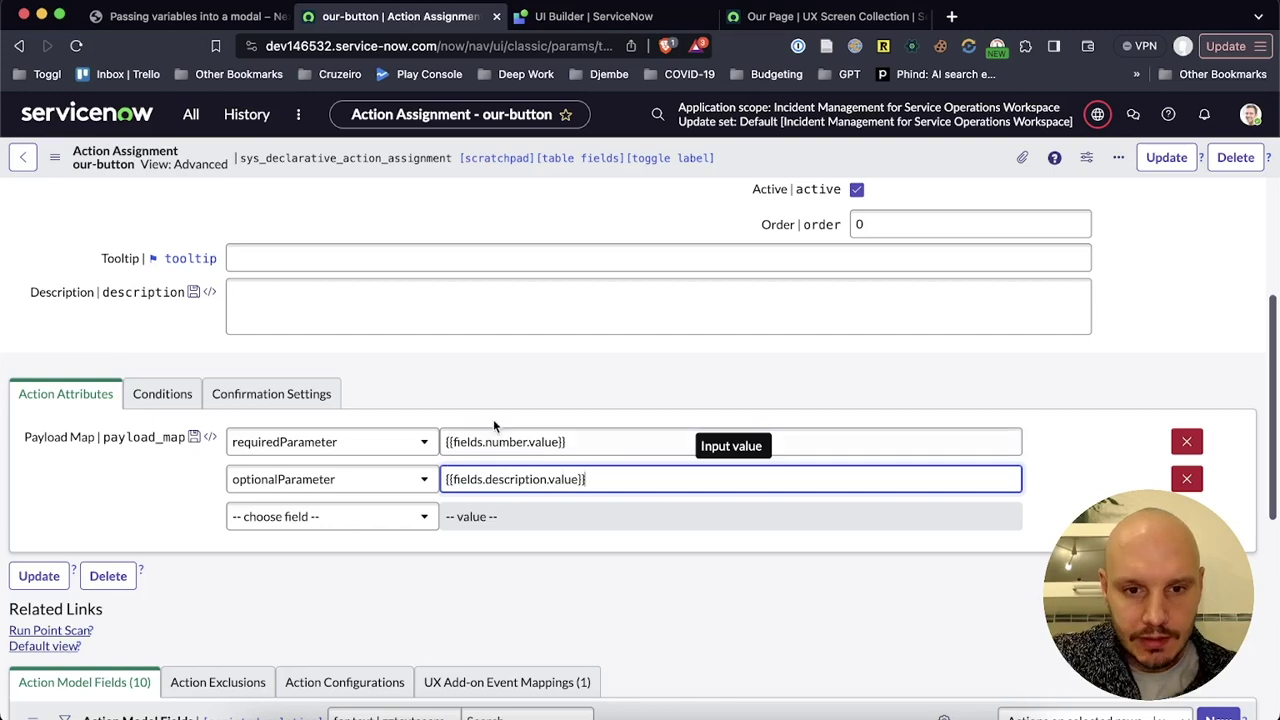
scroll(499, 423, "down", 1)
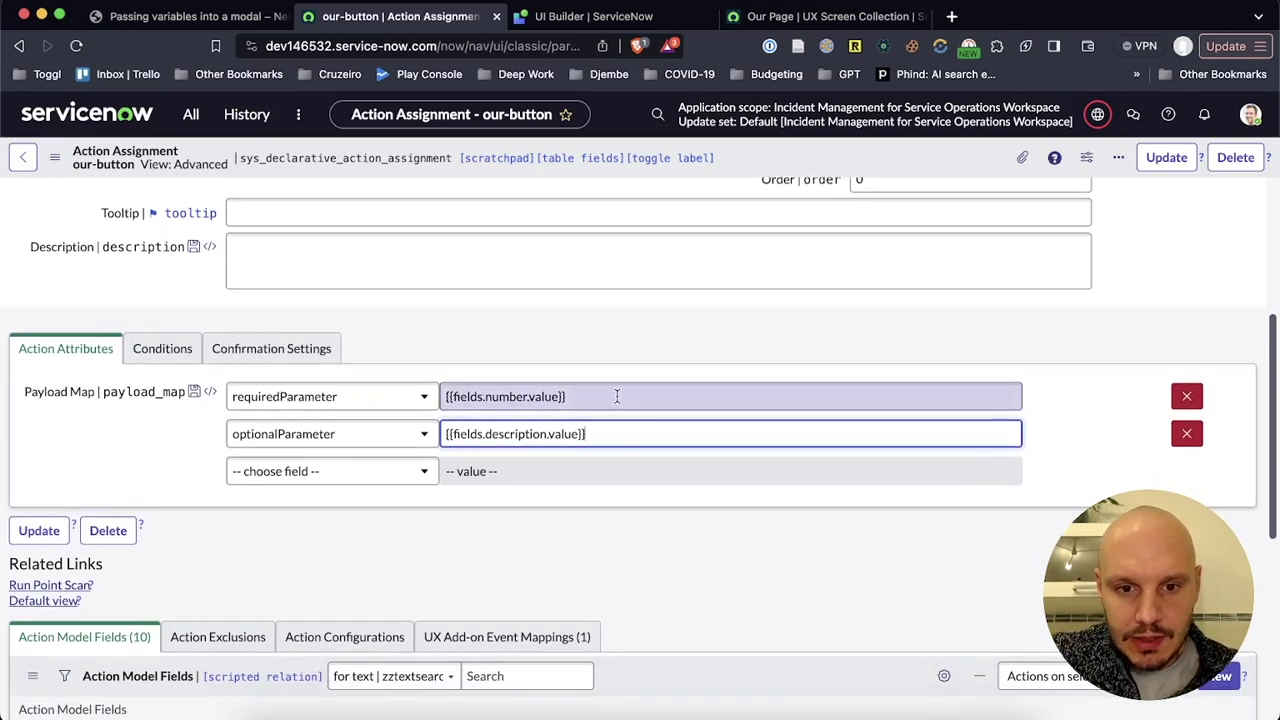
scroll(657, 409, "down", 1)
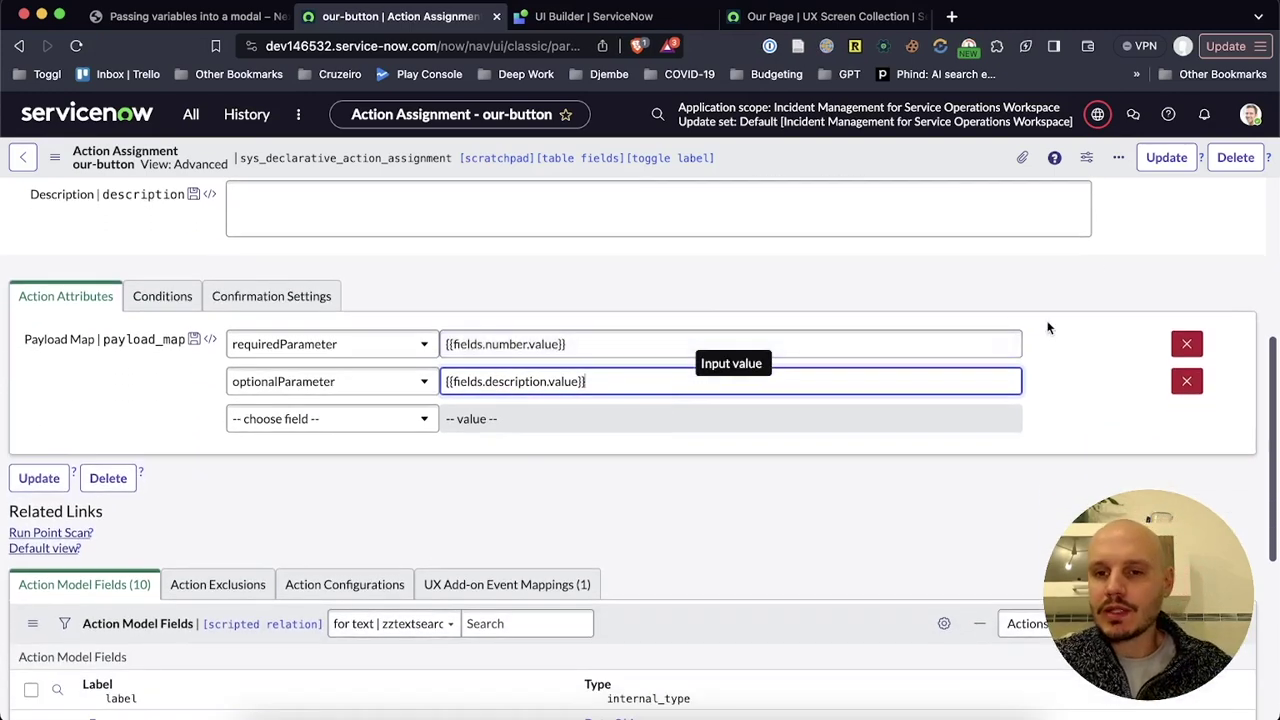
left_click(1170, 278)
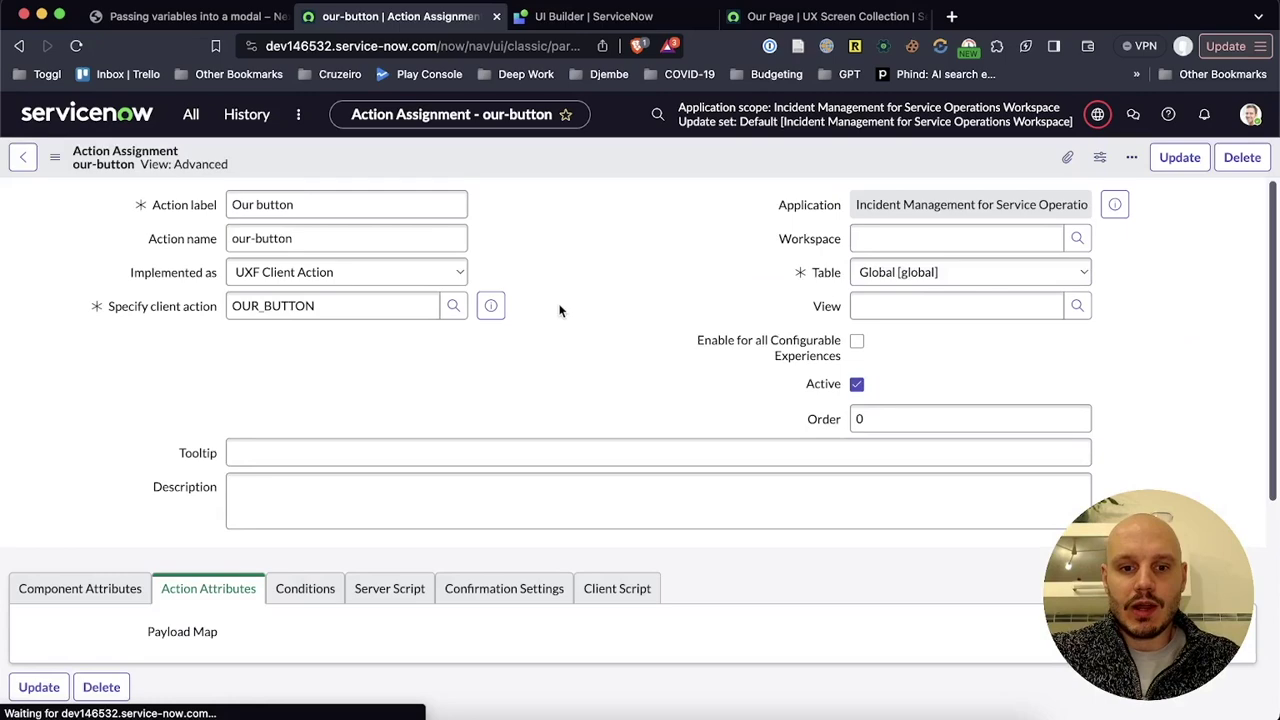
scroll(557, 309, "down", 4)
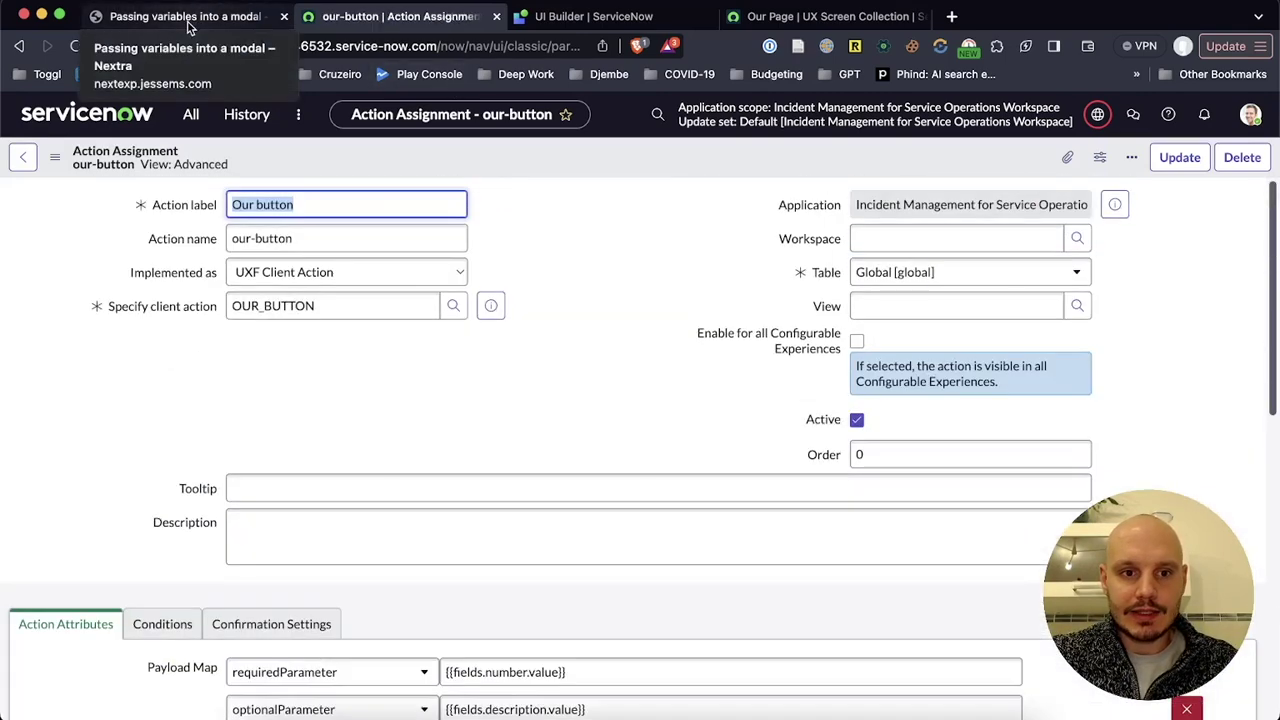
left_click(188, 20)
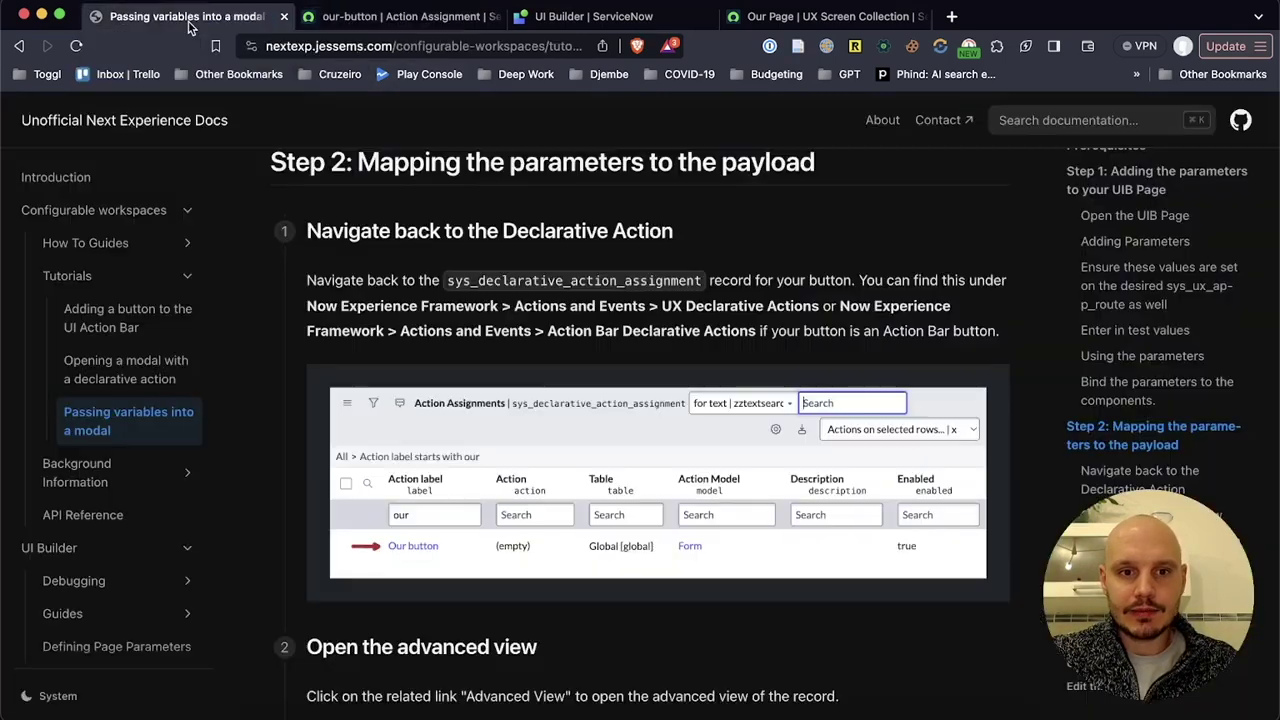
scroll(305, 298, "down", 15)
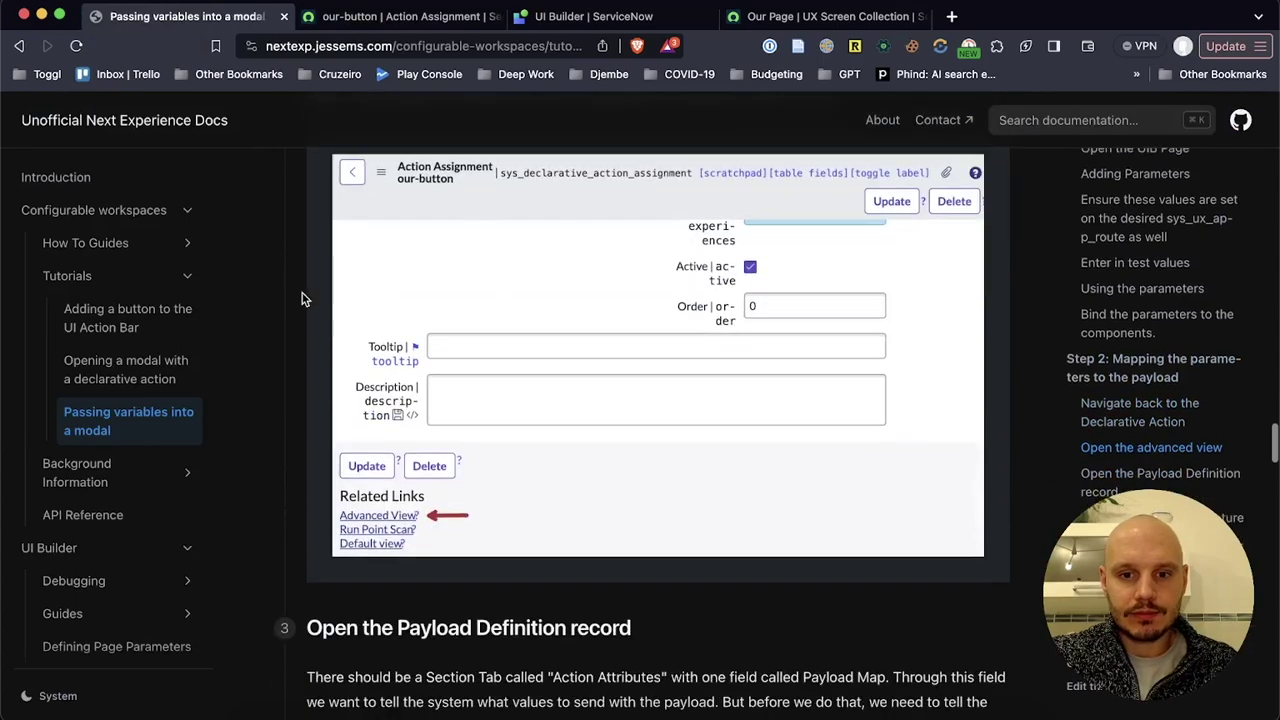
scroll(305, 298, "down", 19)
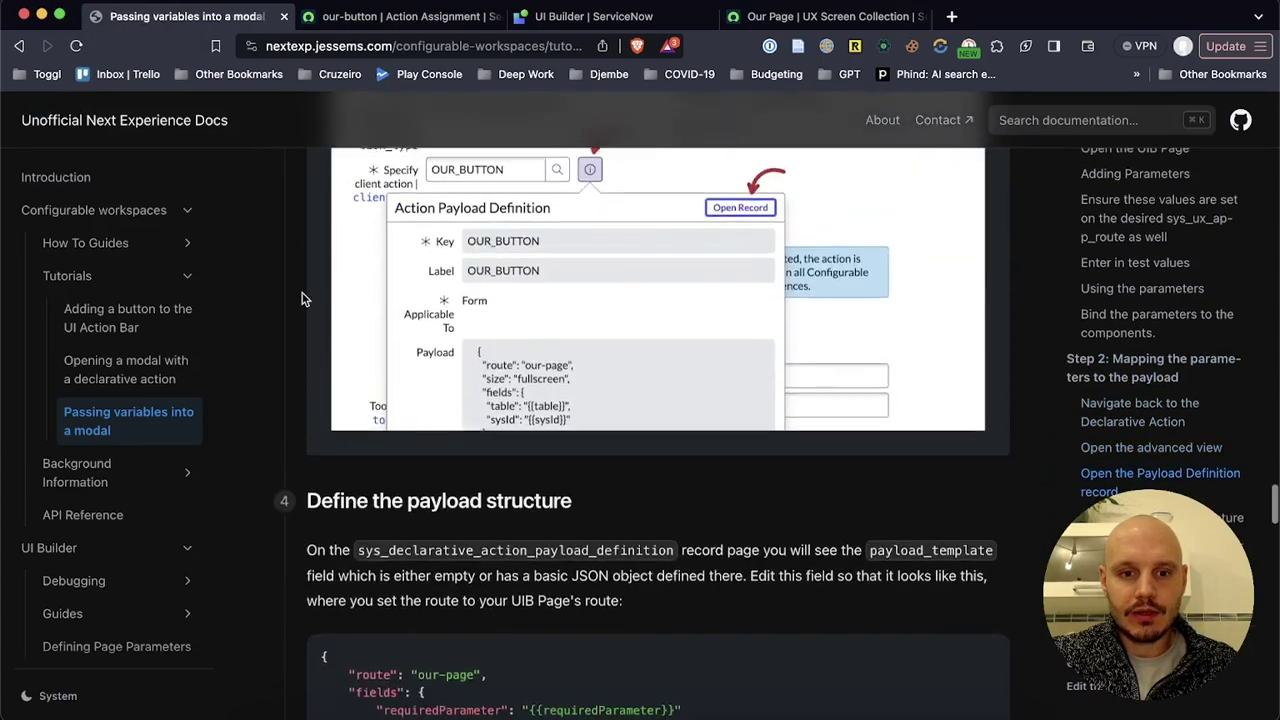
scroll(302, 298, "down", 12)
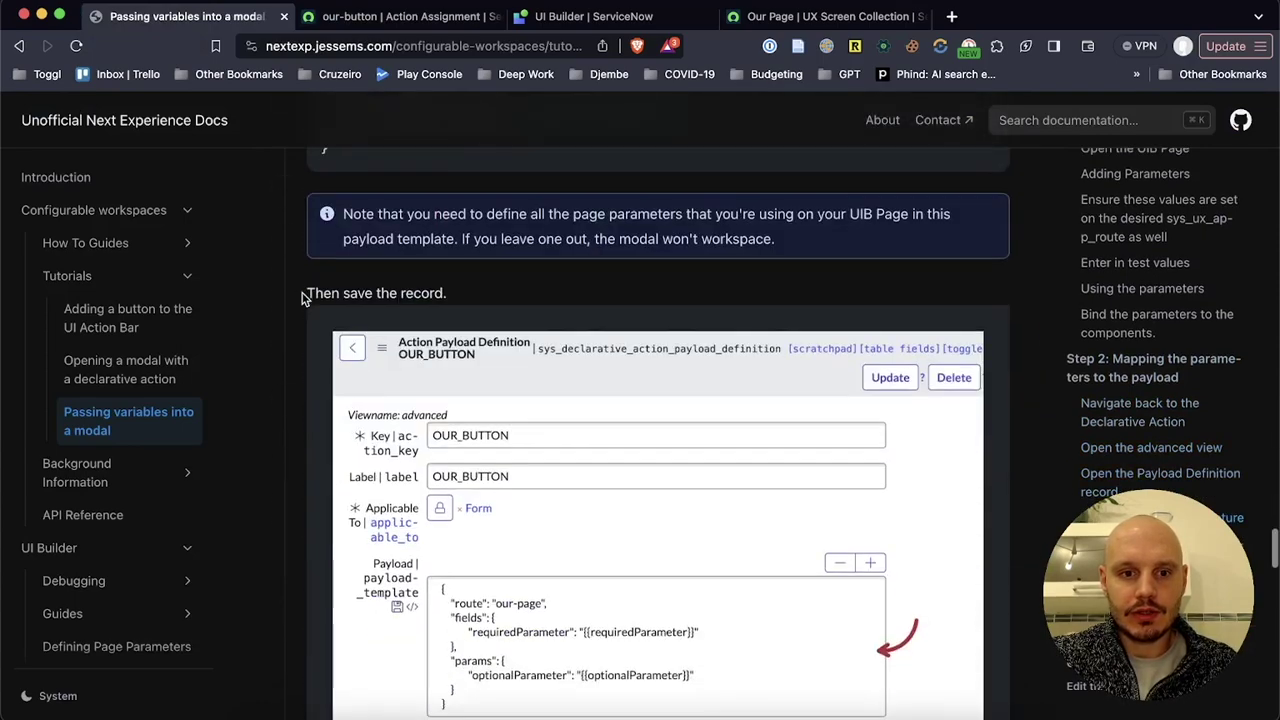
scroll(305, 298, "down", 19)
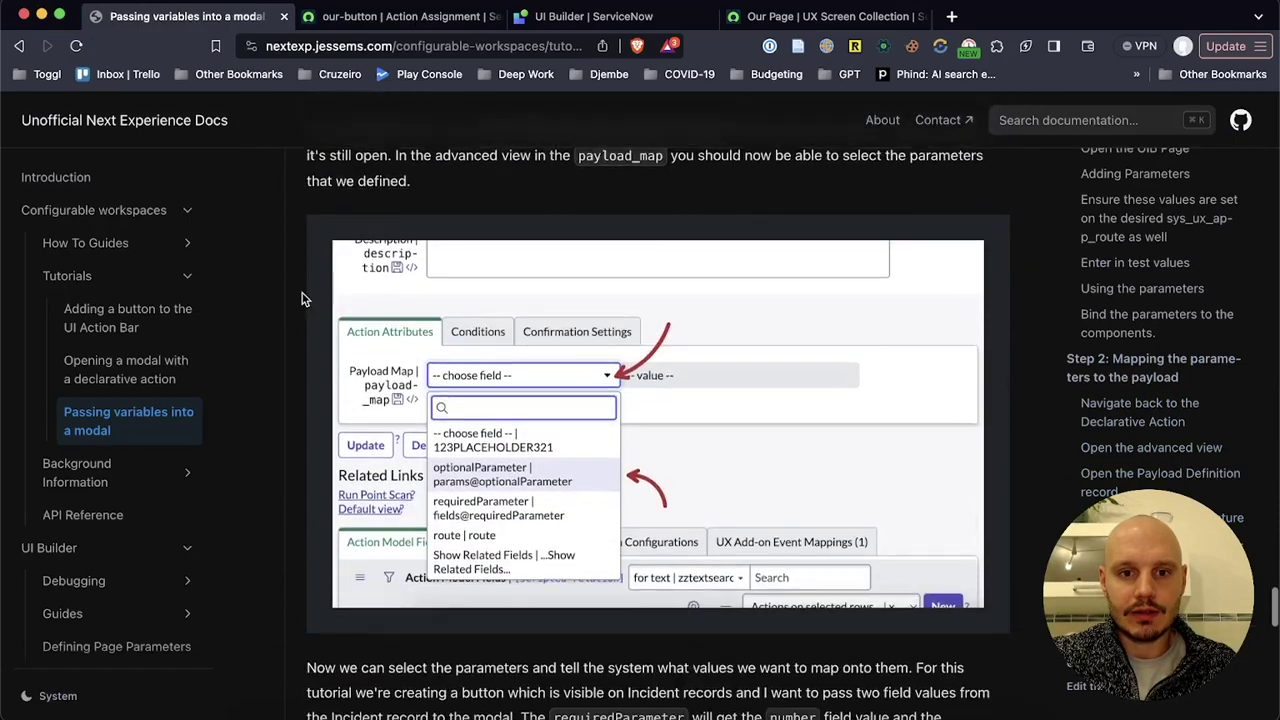
scroll(305, 298, "down", 15)
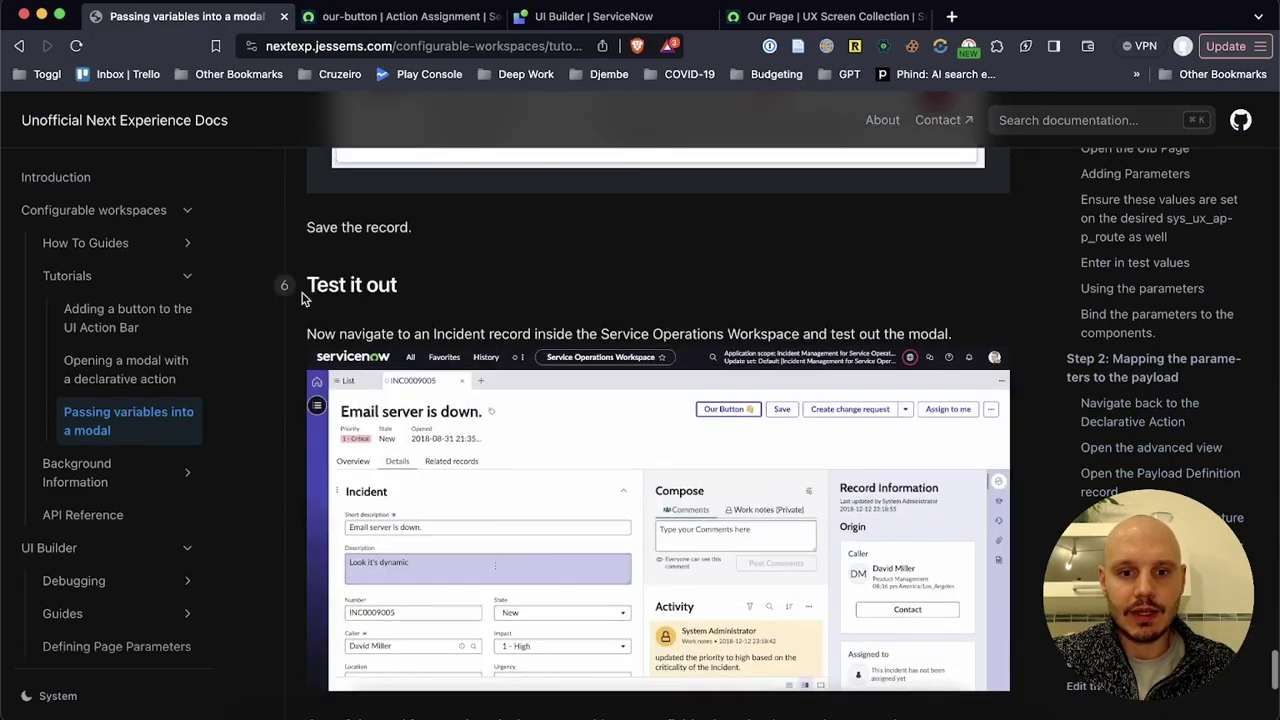
scroll(302, 298, "down", 4)
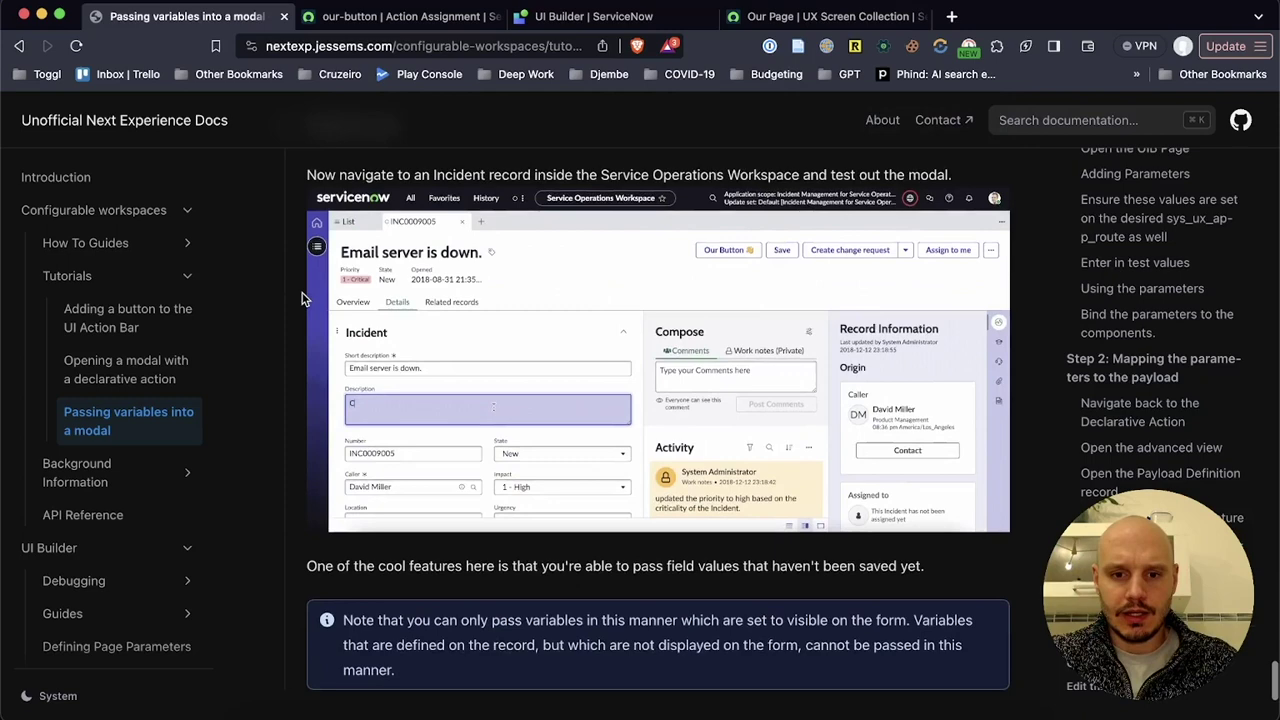
scroll(303, 297, "down", 7)
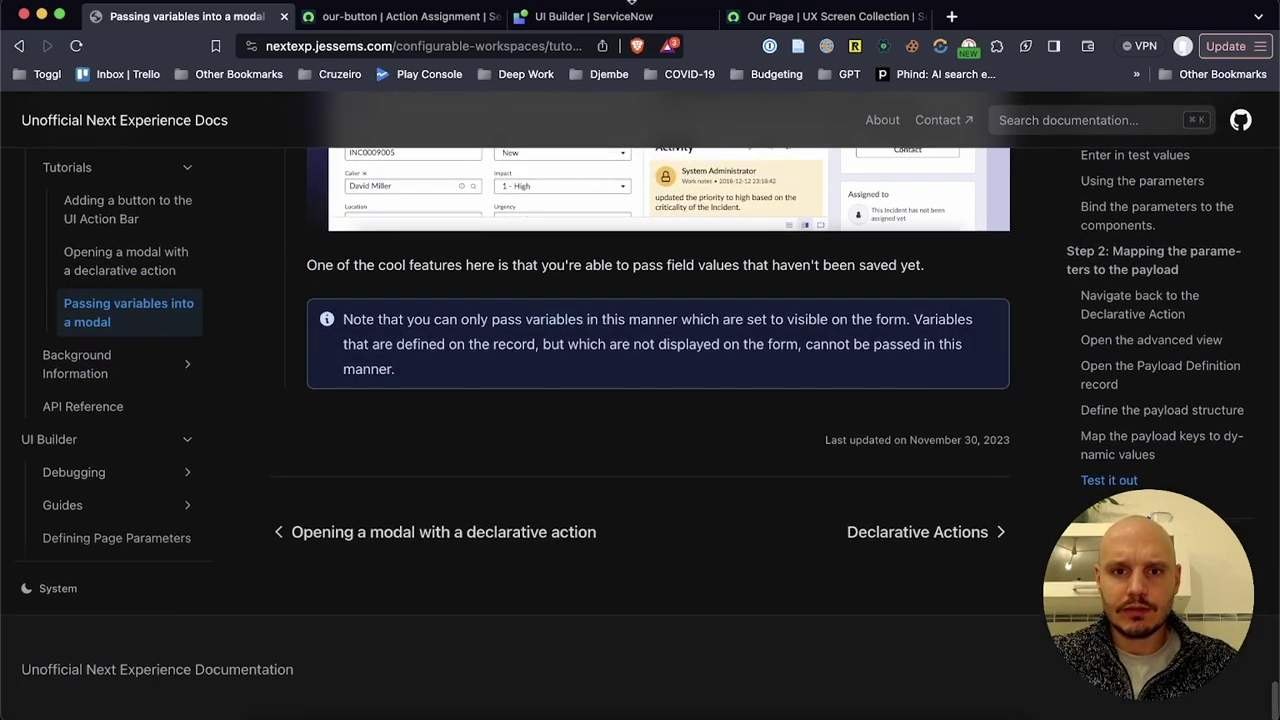
left_click(437, 18)
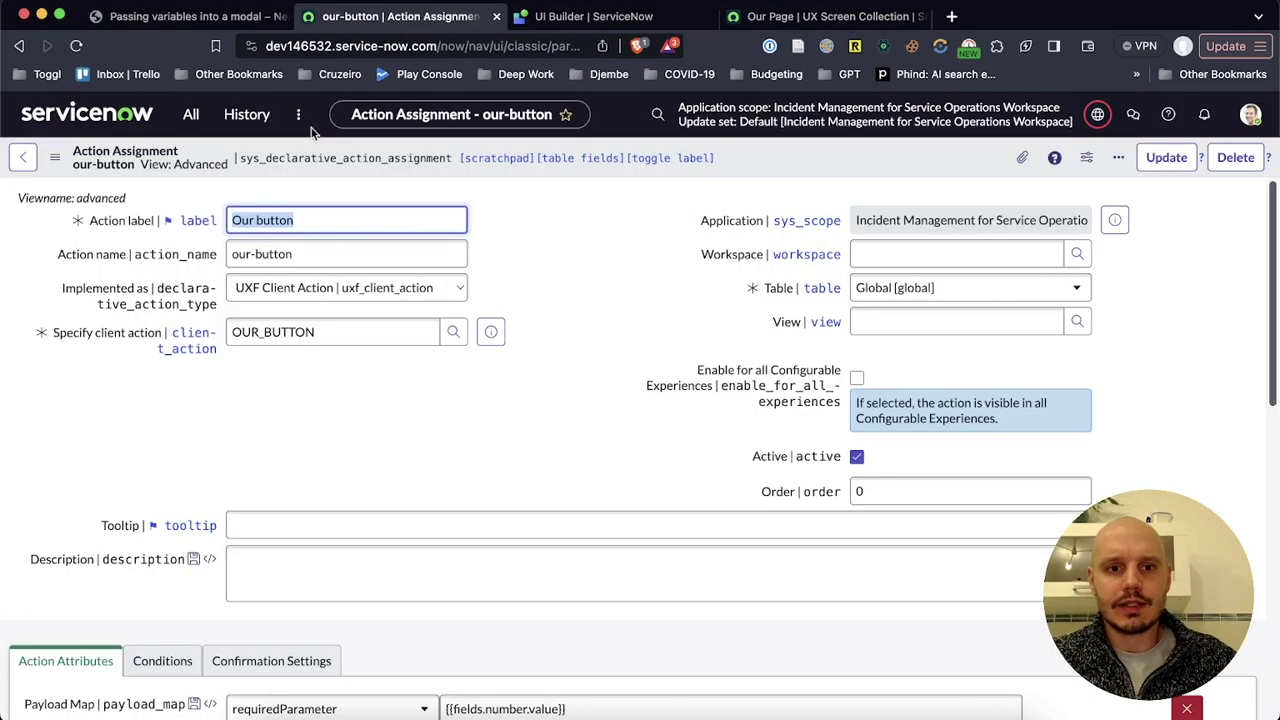
Open INC0009005 in Service Operations Workspace and run Our Button to show its modal.
left_click(250, 115)
left_click(298, 115)
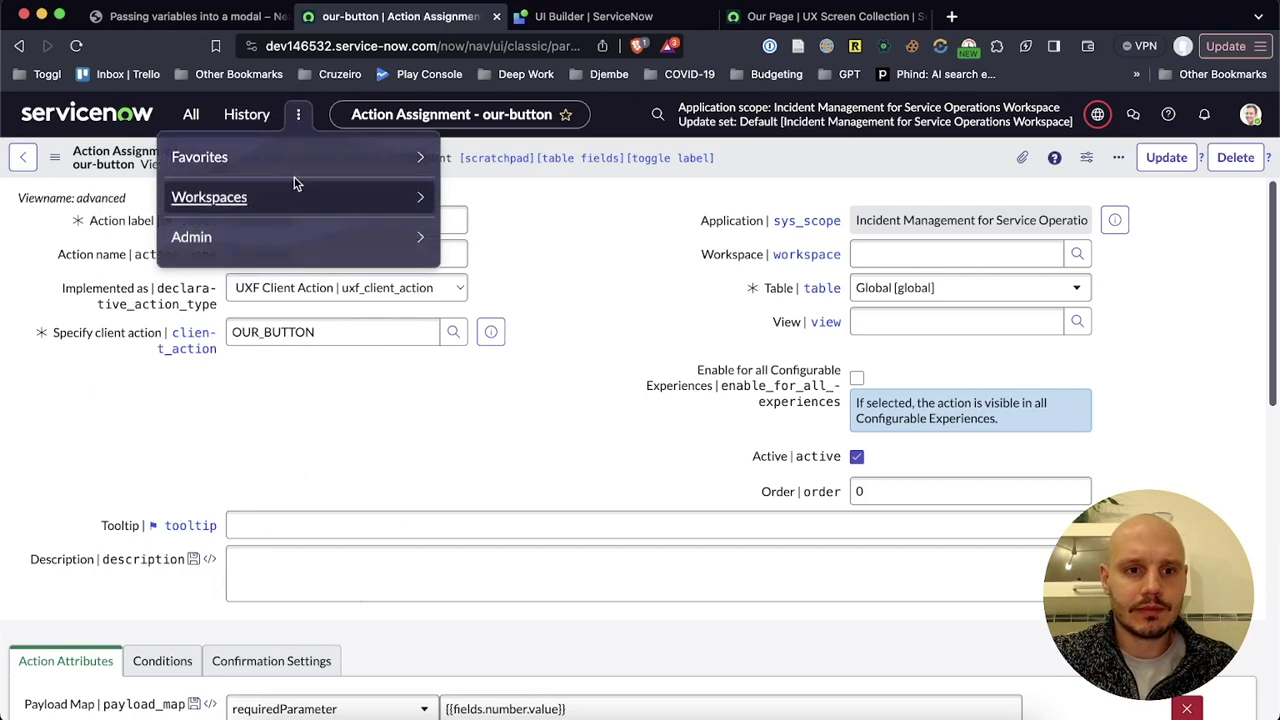
left_click(318, 200)
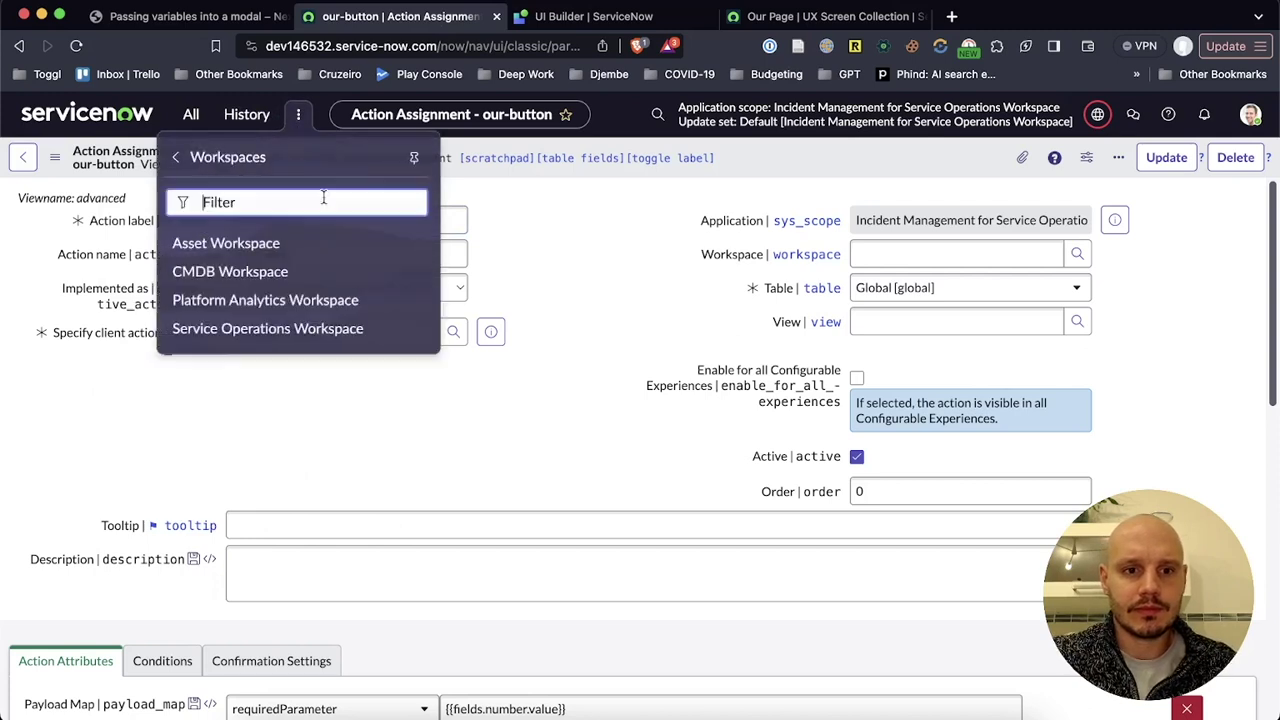
left_click(323, 326)
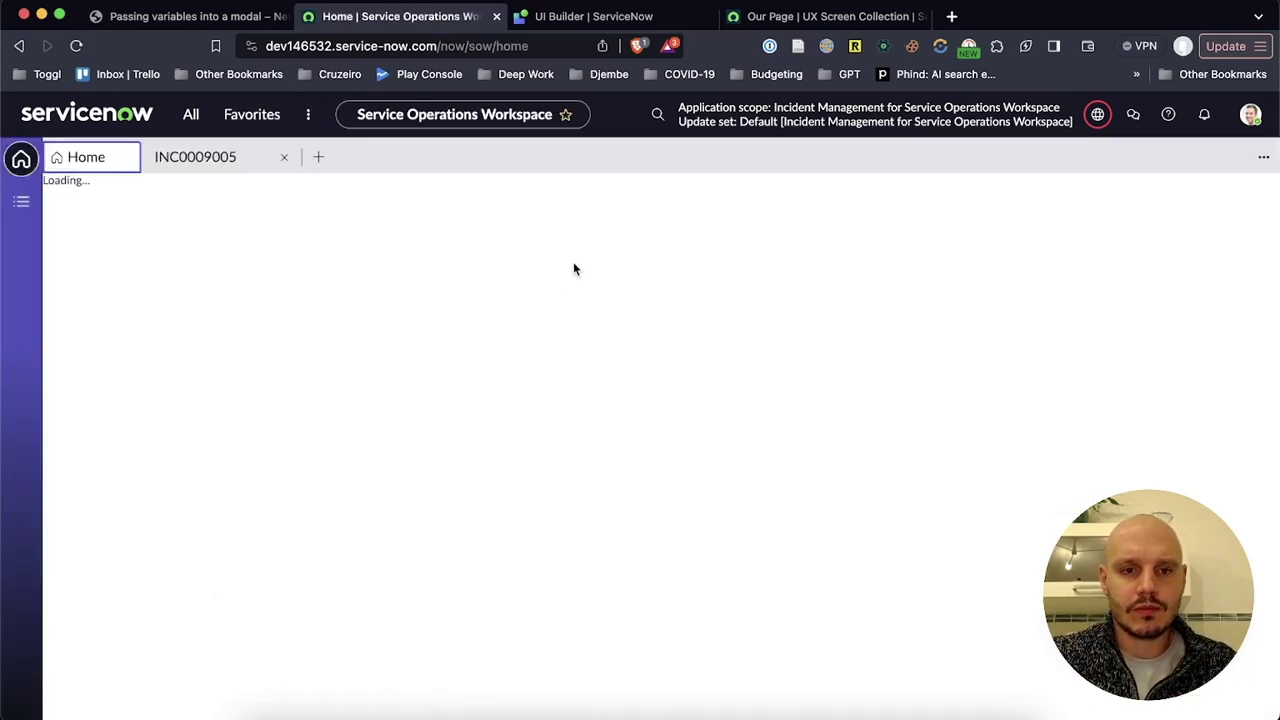
left_click(207, 165)
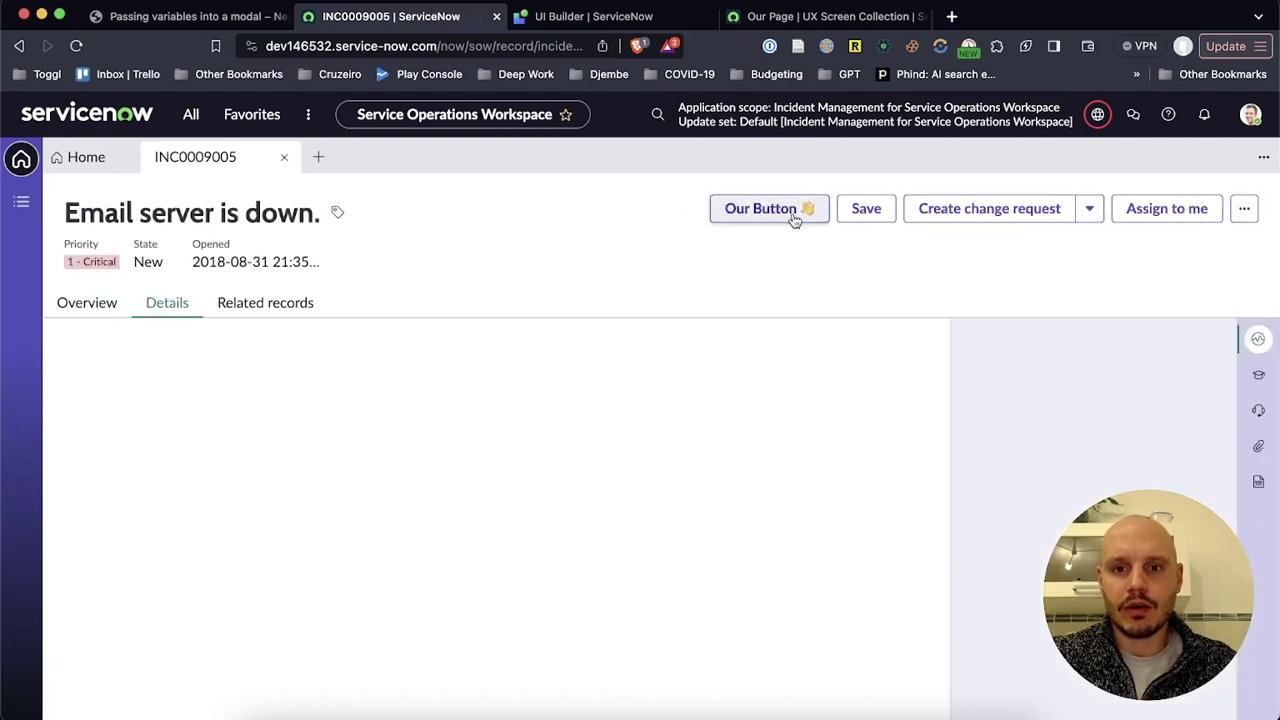
left_click(788, 216)
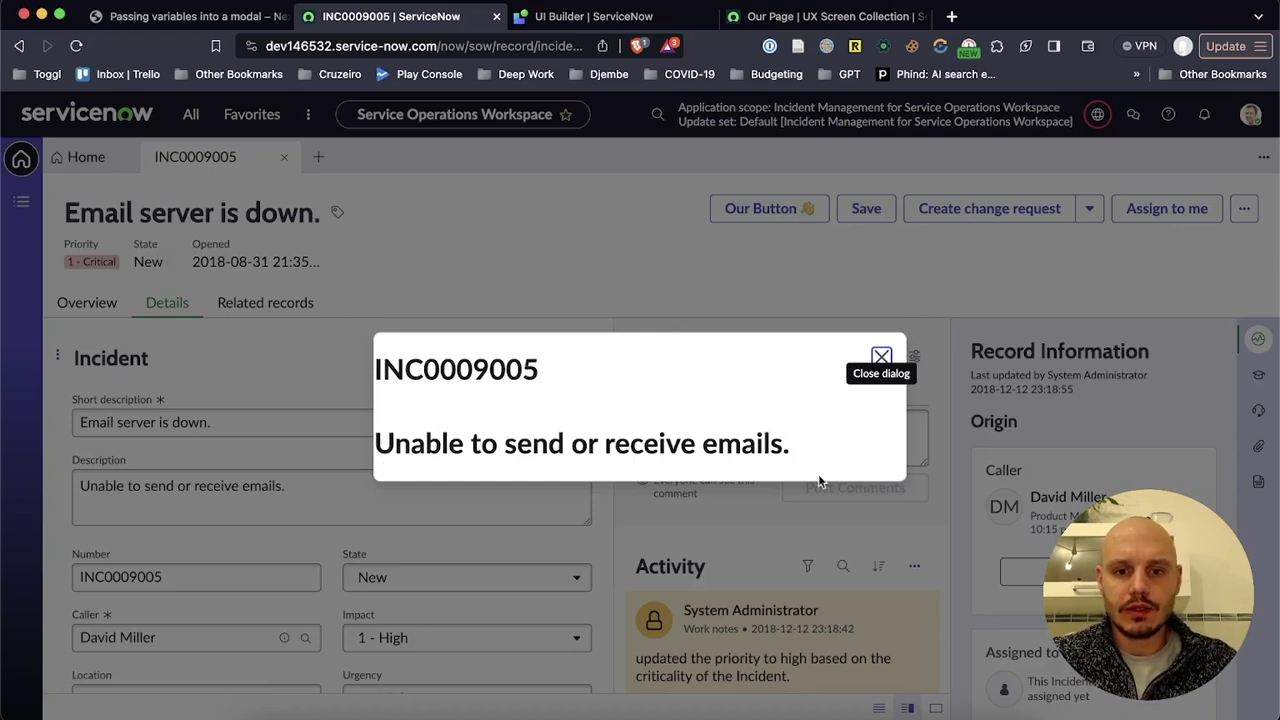
Replace the INC0009005 description with 'Updated' and confirm Our Button's modal shows the new text.
left_click(880, 358)
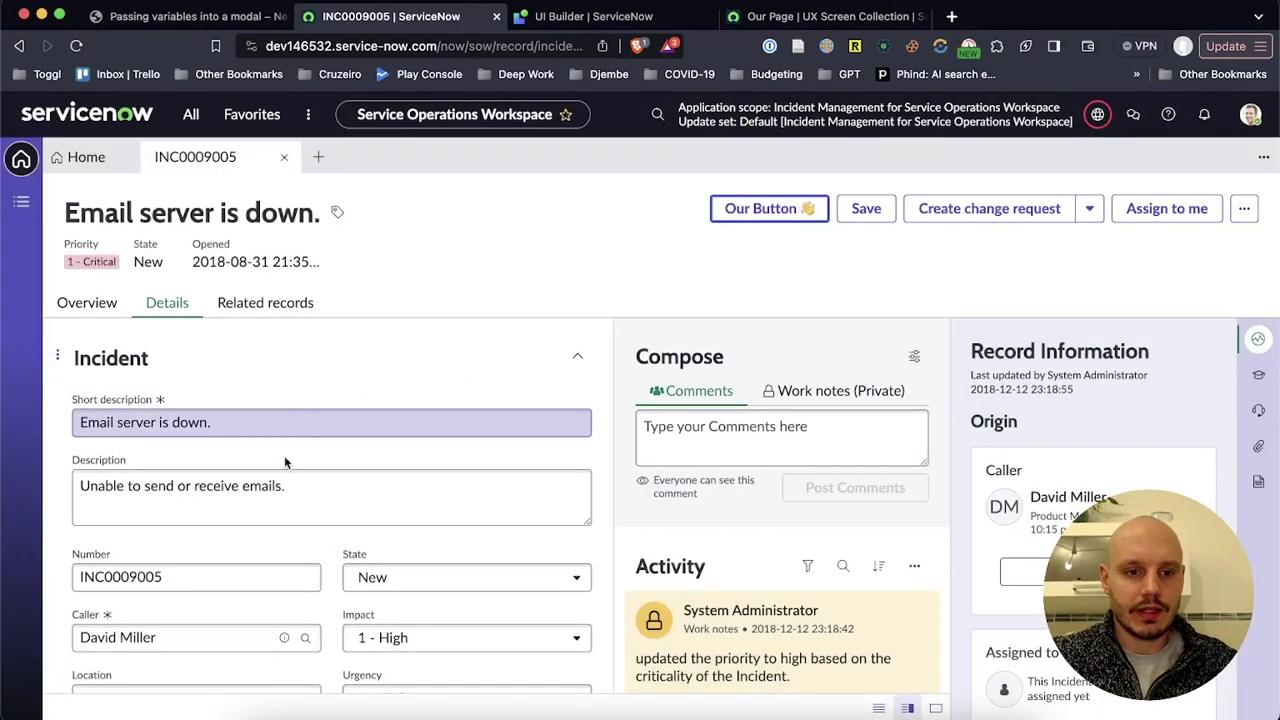
triple_click(275, 487)
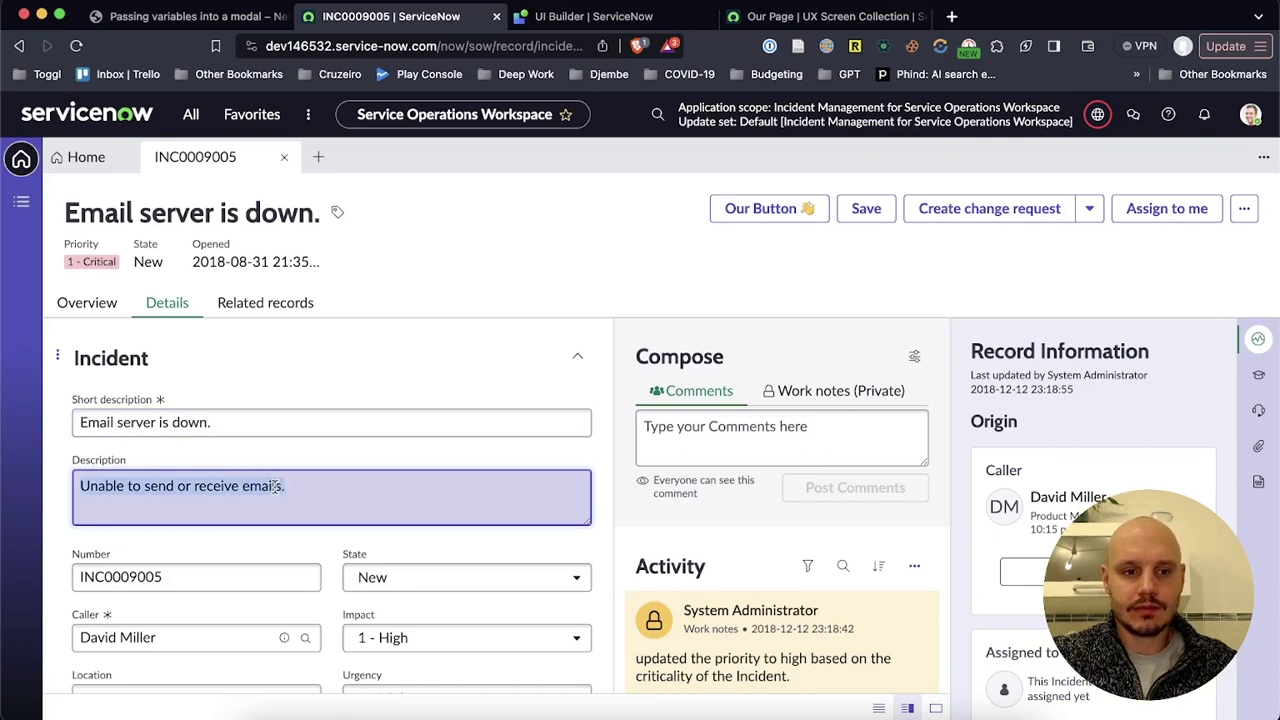
type("Updated")
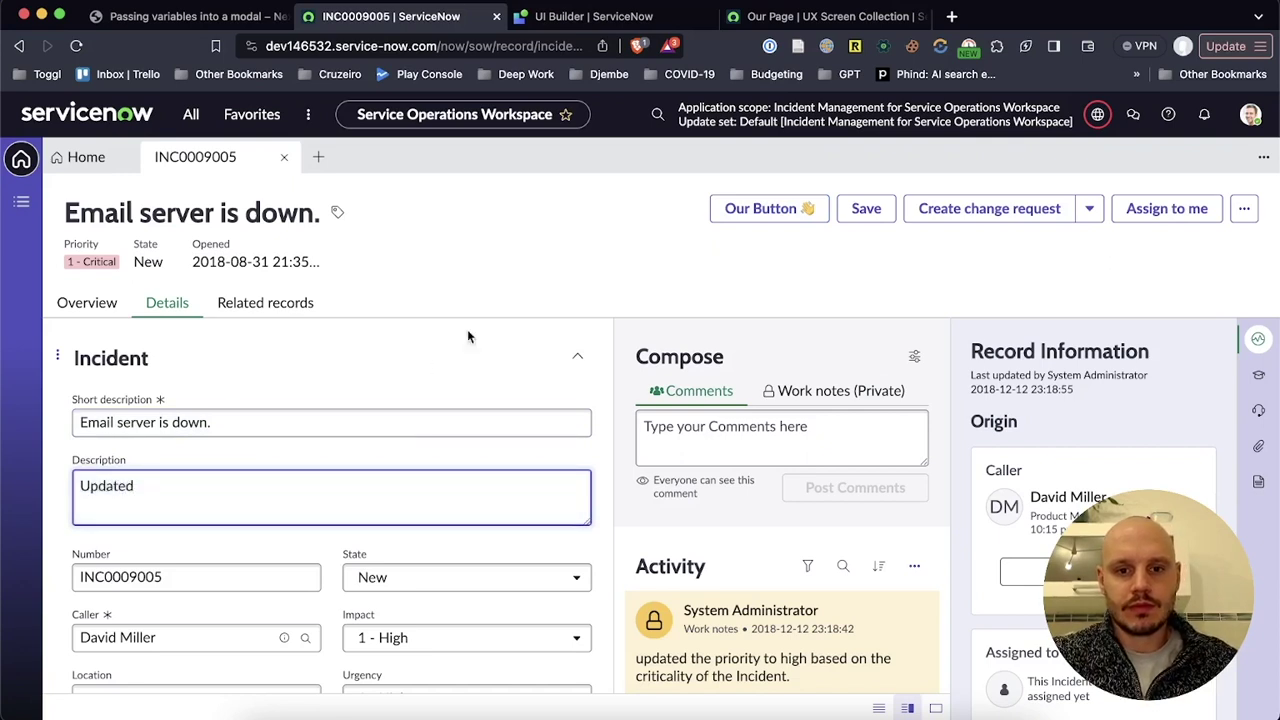
left_click(766, 212)
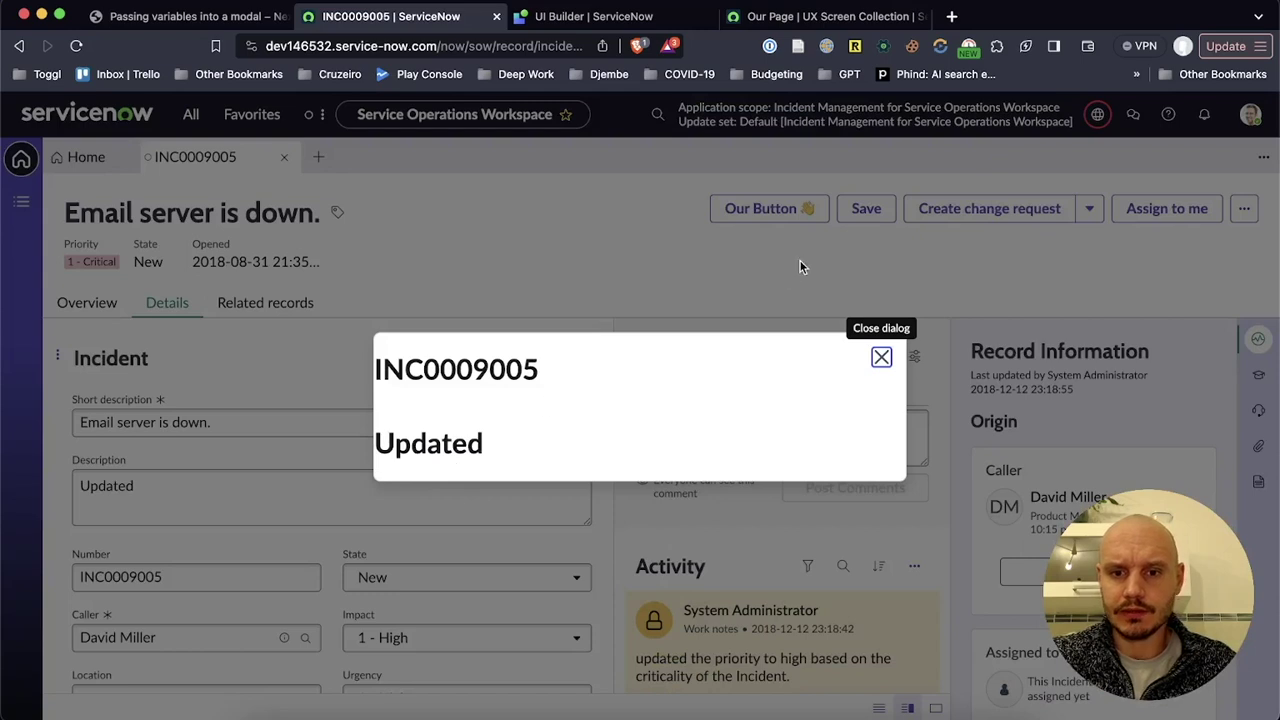
left_click(881, 356)
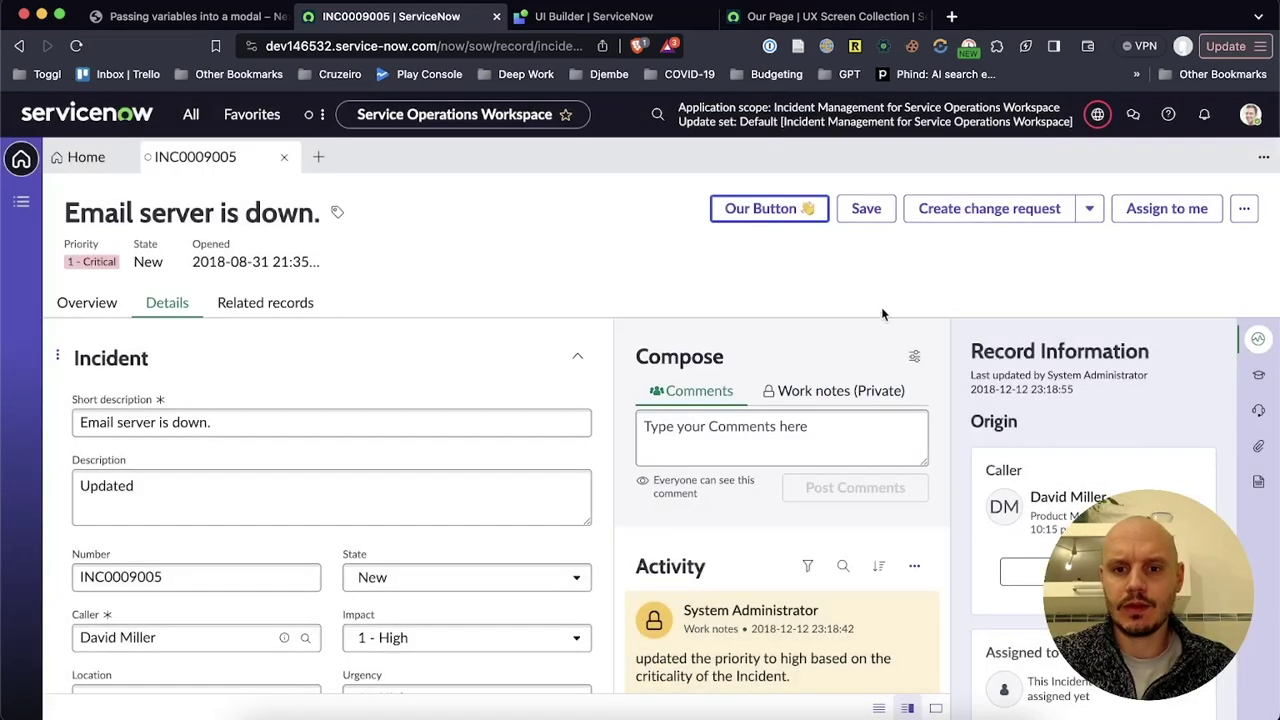